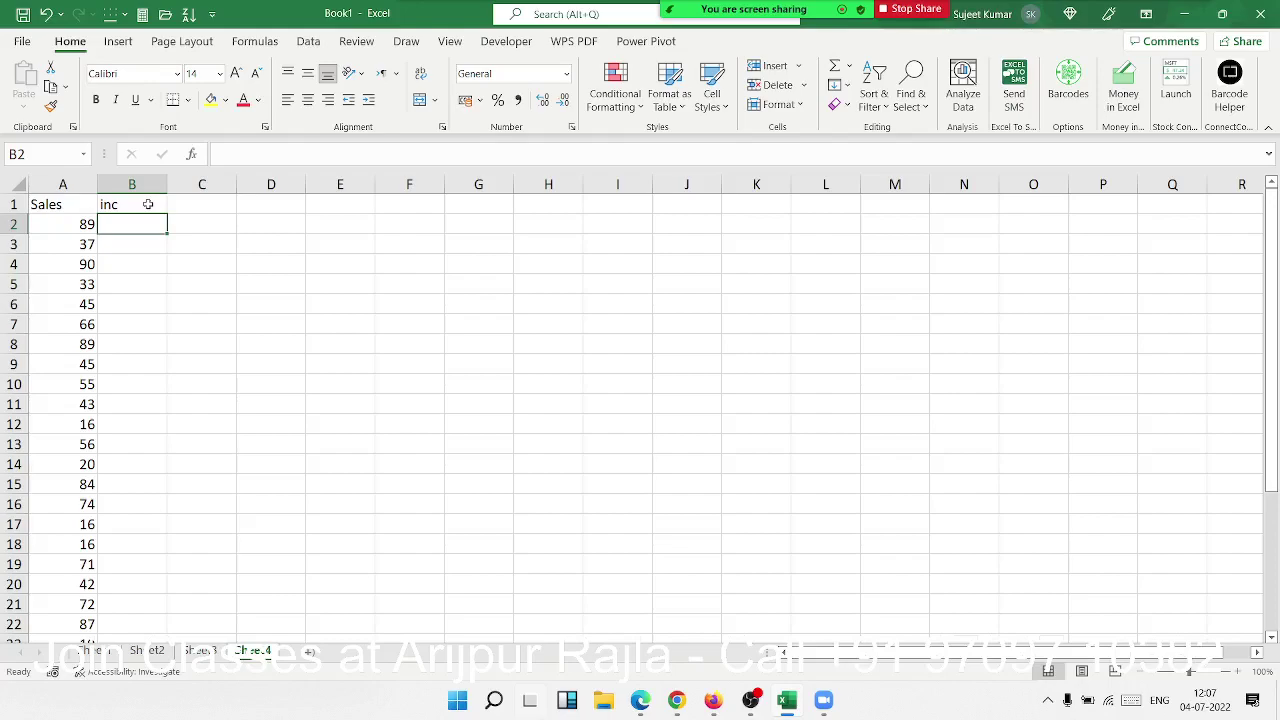
Step: Enter 0-40 → 500 and 41-80 → 1000 in the first two rows of D2:E5
click(189, 226)
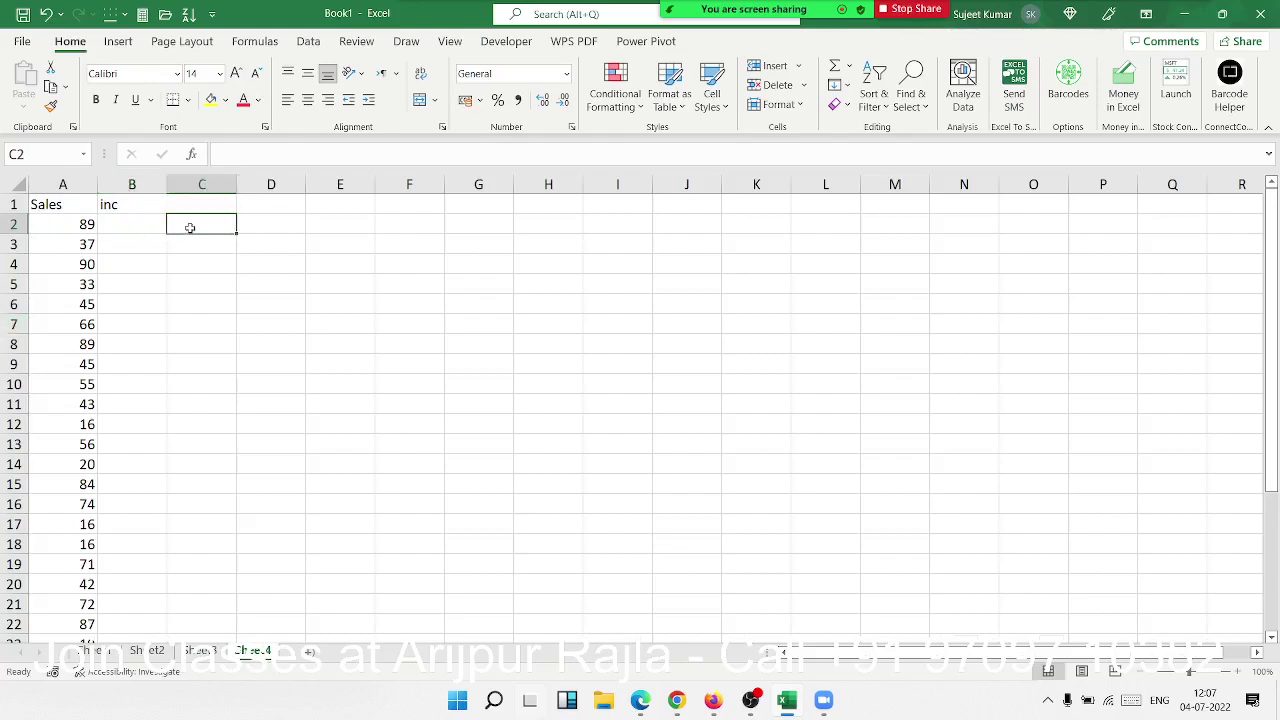
key(Right)
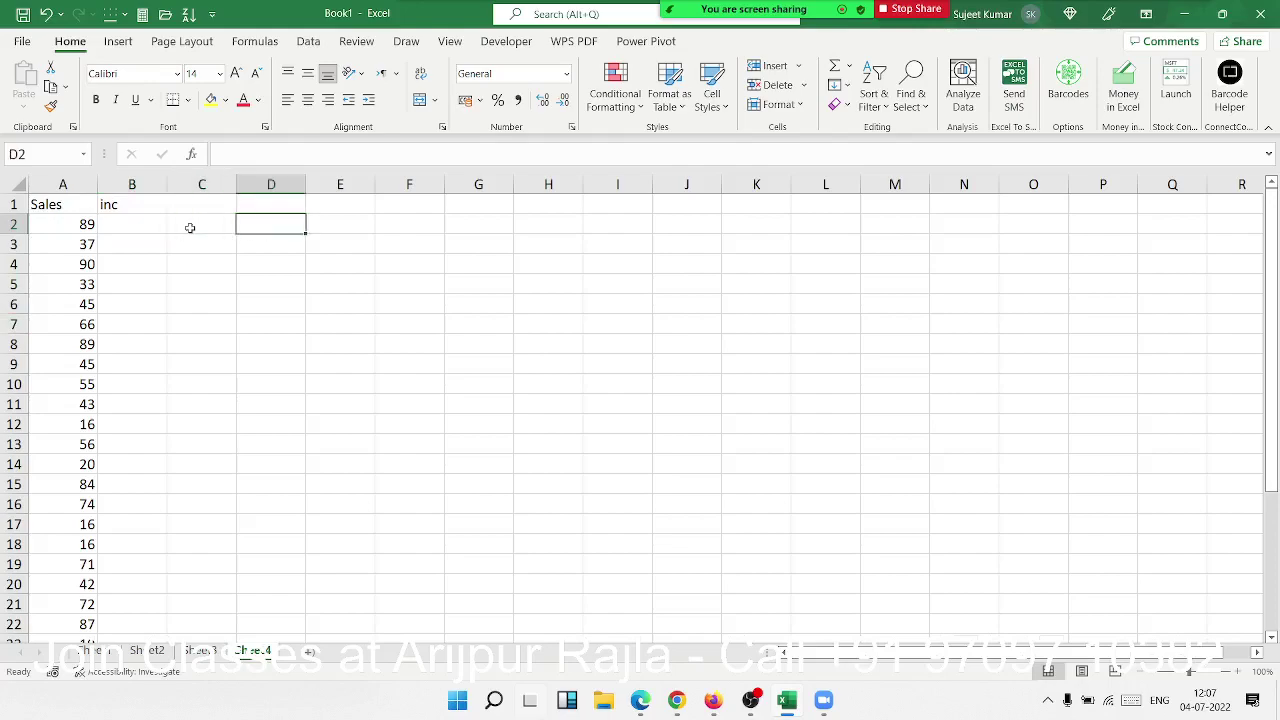
text(0-4)
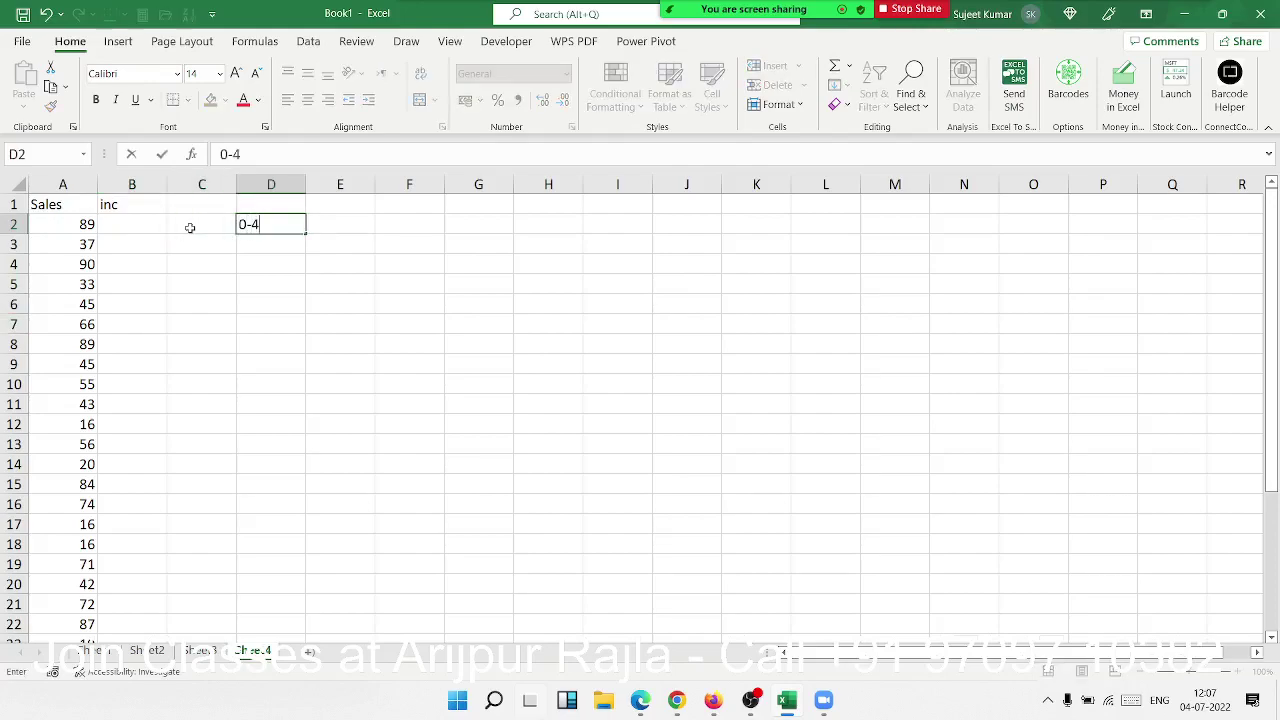
text(1)
key(BackSpace)
text(0)
key(Tab)
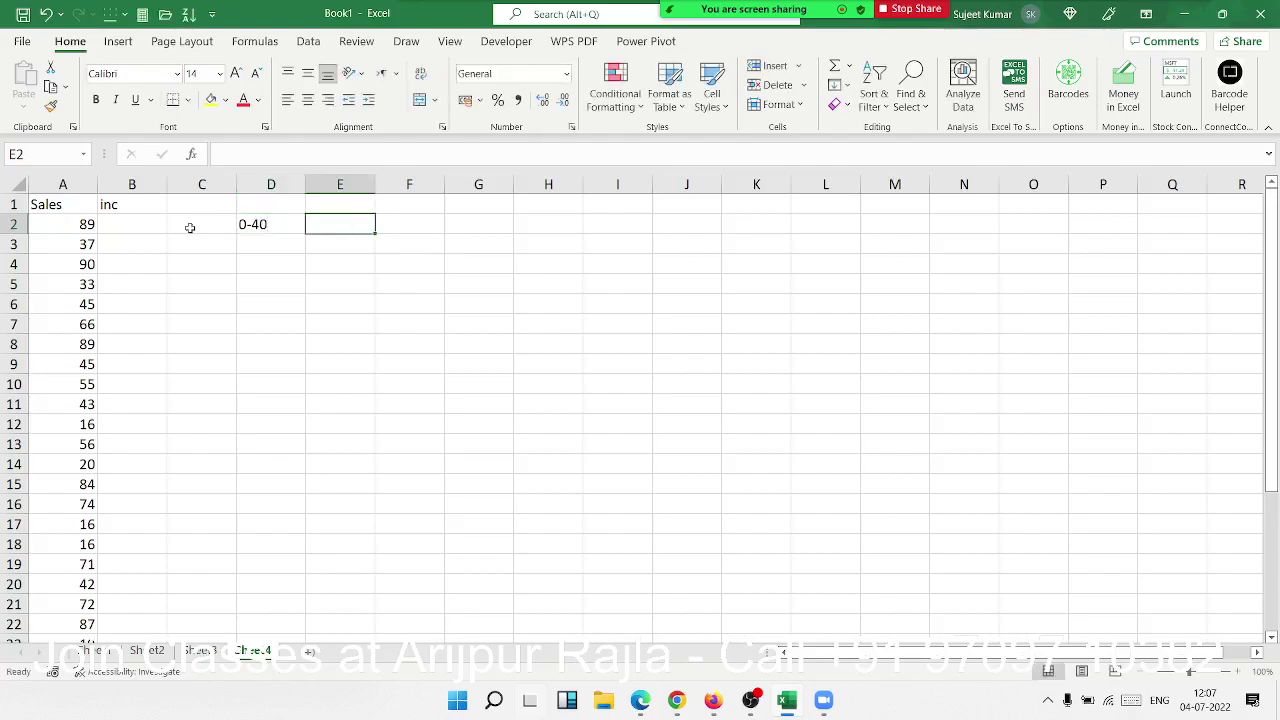
text(500)
key(Return)
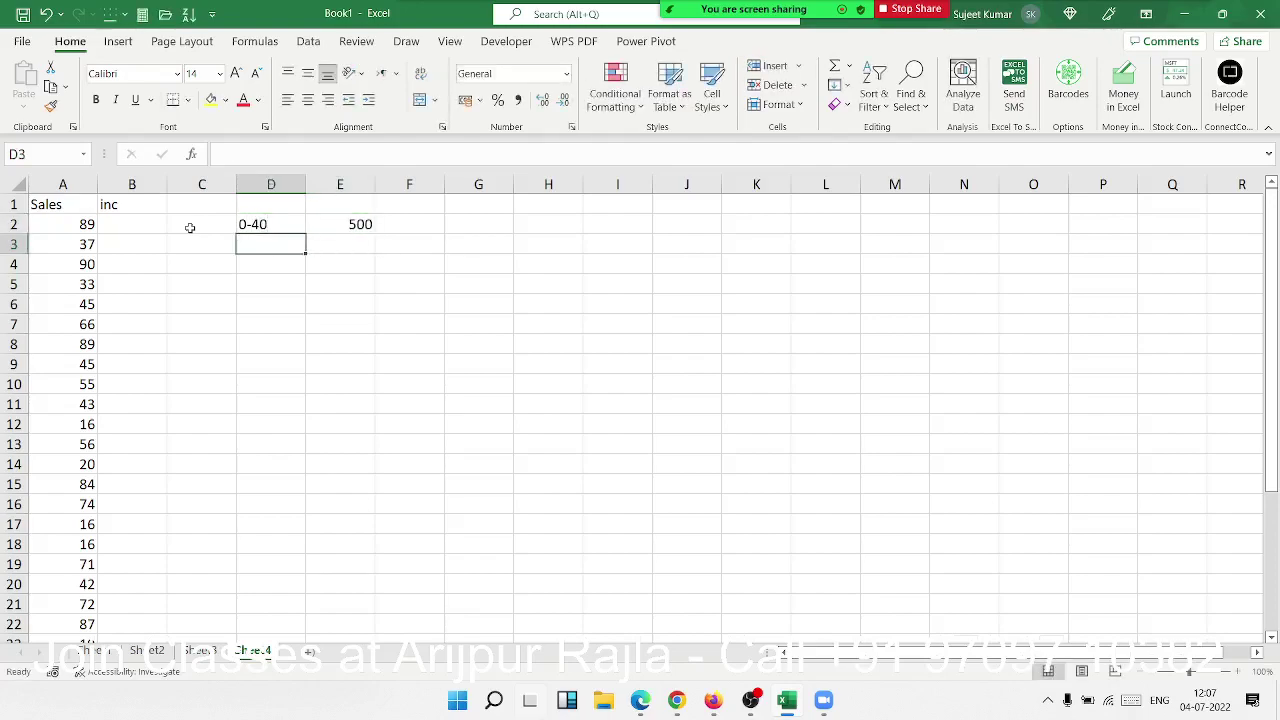
text(41-80)
key(Tab)
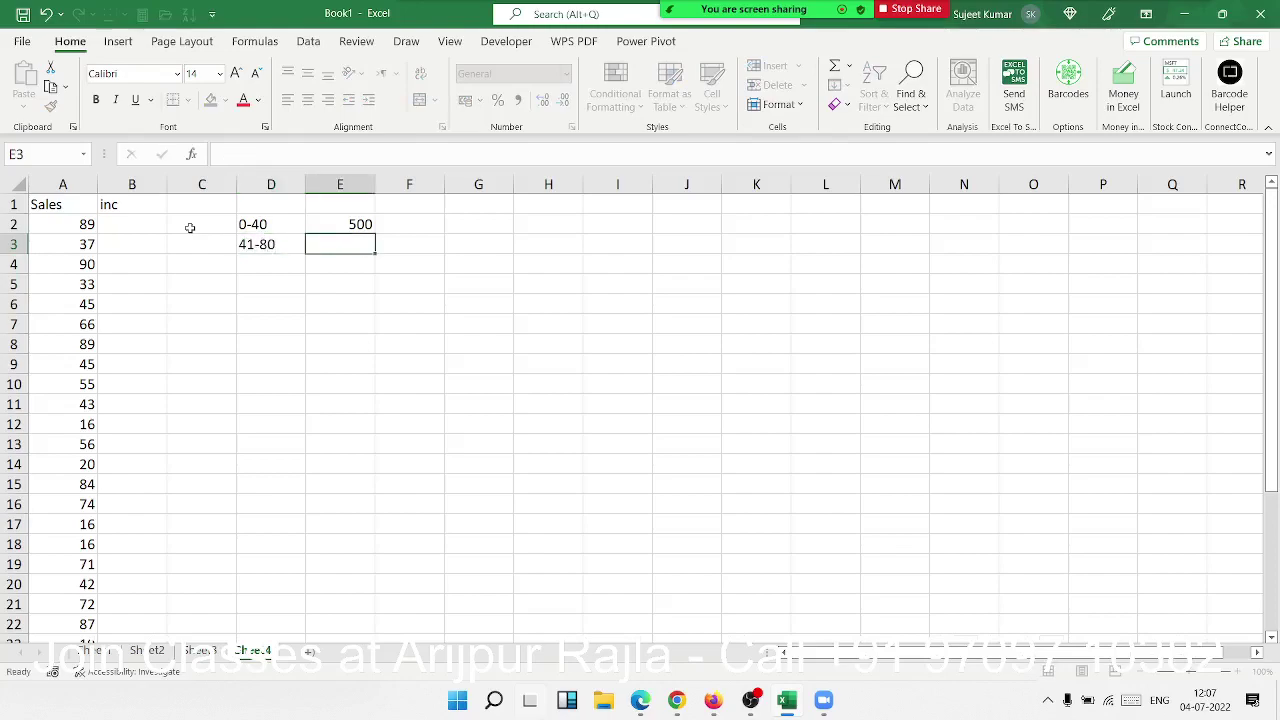
text(1000)
key(Return)
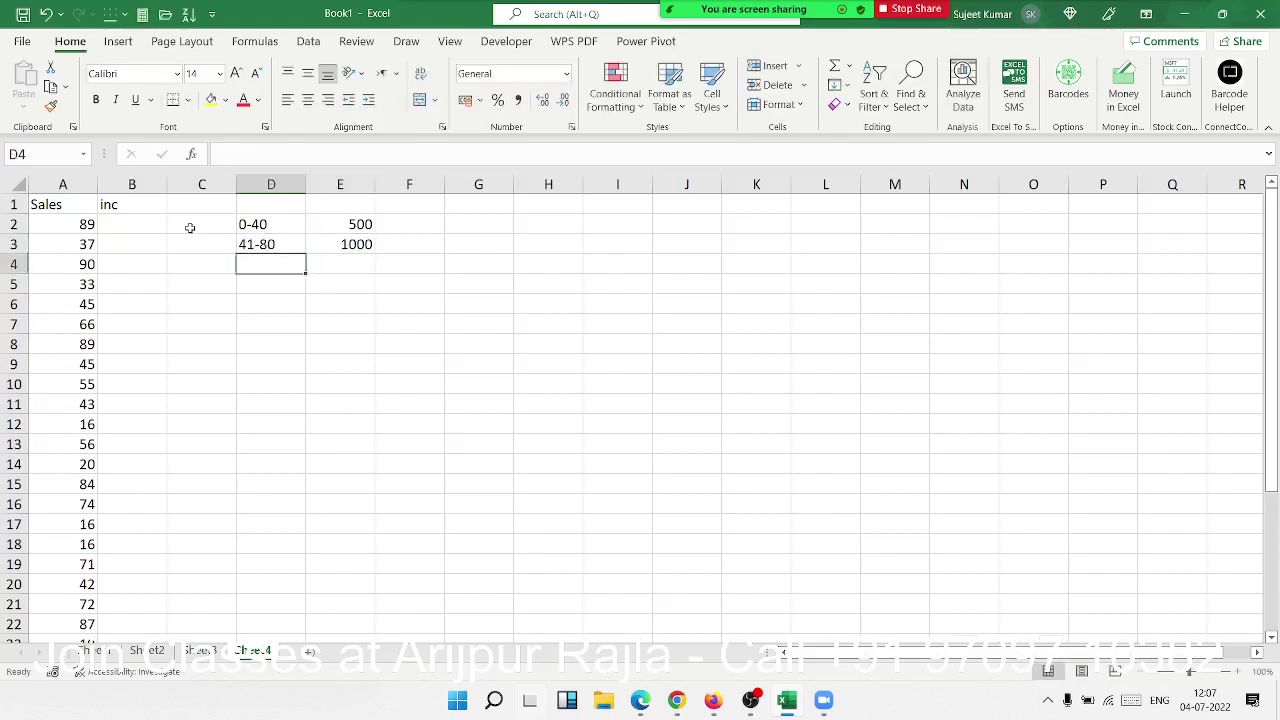
Step: Finish the table with 81-100 → 2000 and >100 → 5000 in rows 4 and 5
text(81-100)
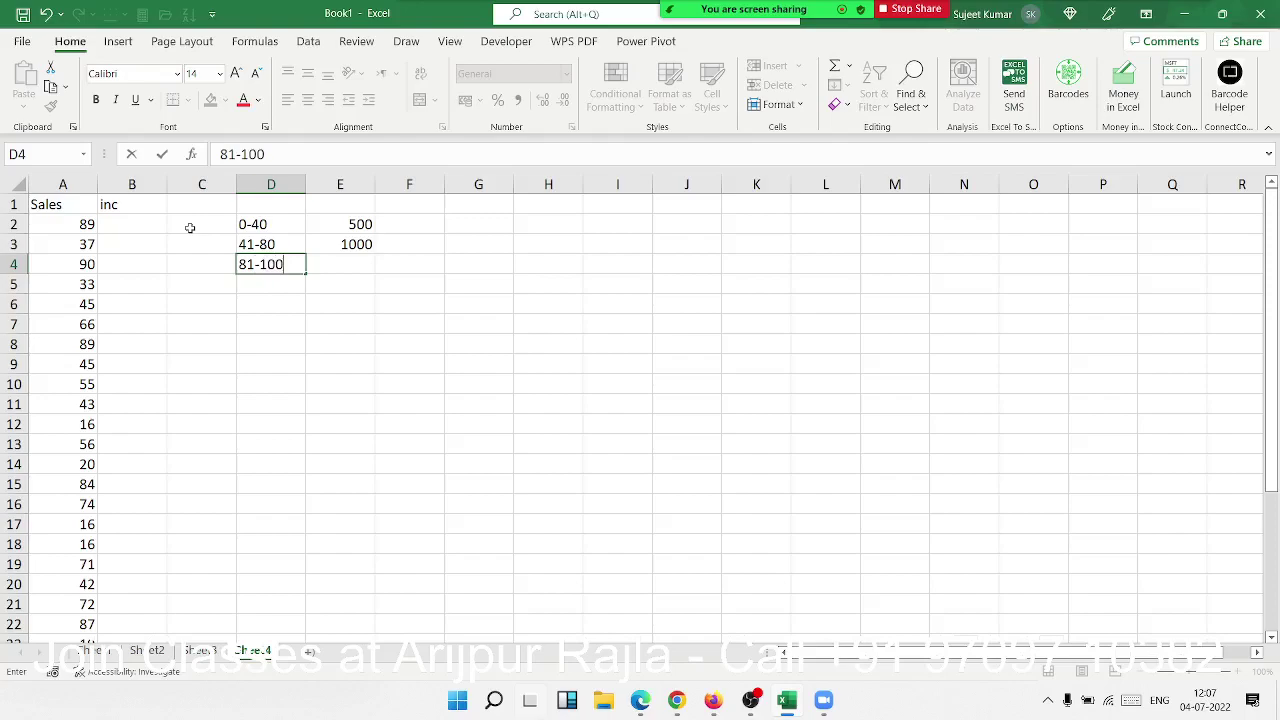
key(Tab)
text(20)
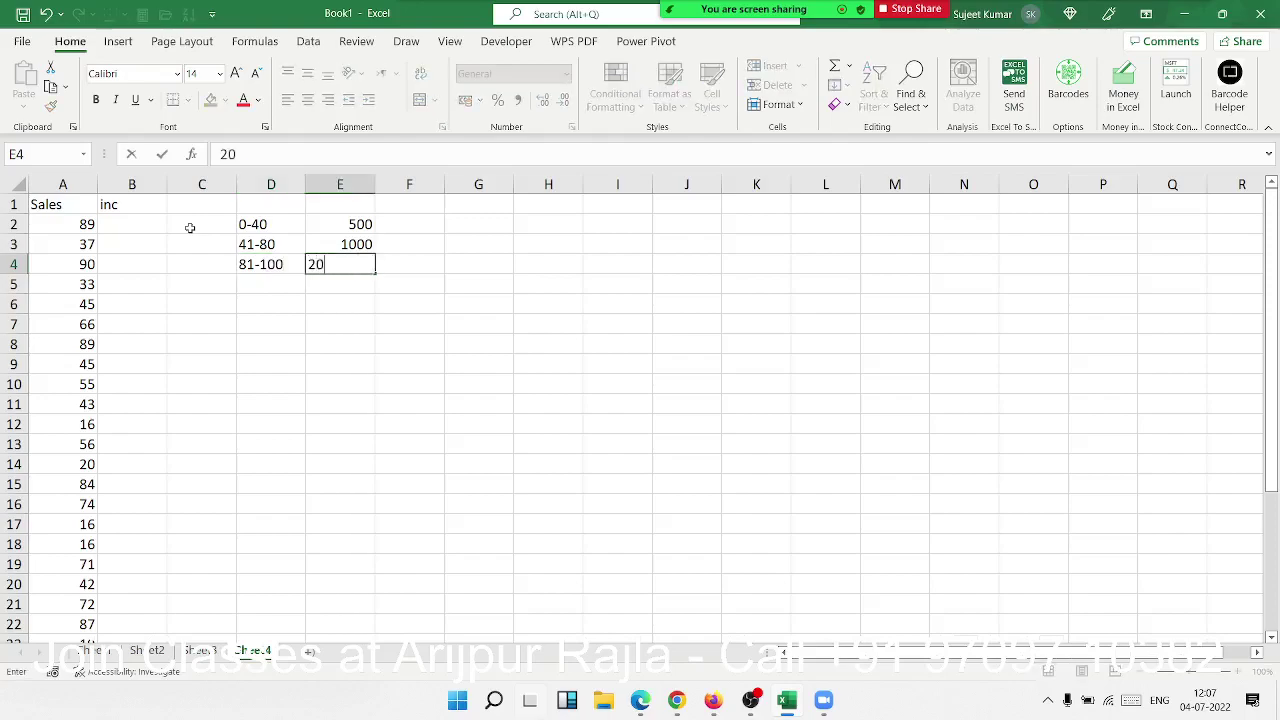
text(00)
key(Return)
key(Left)
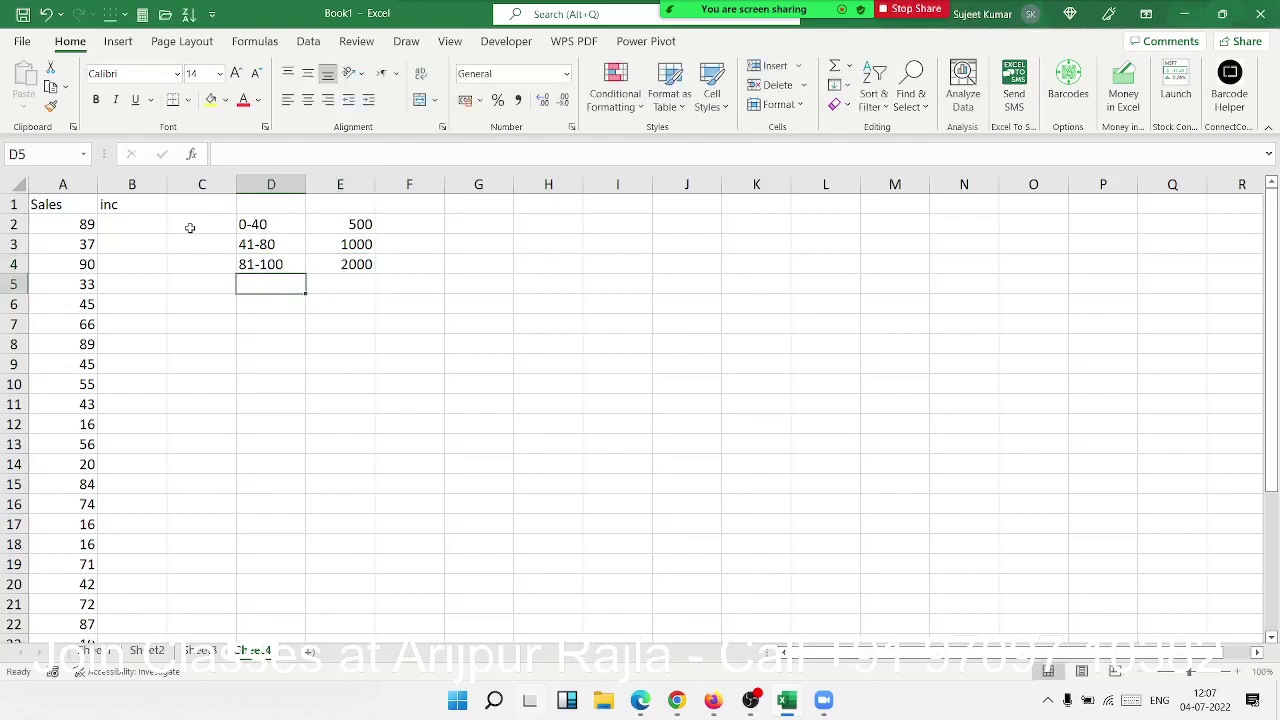
text(>100)
key(Tab)
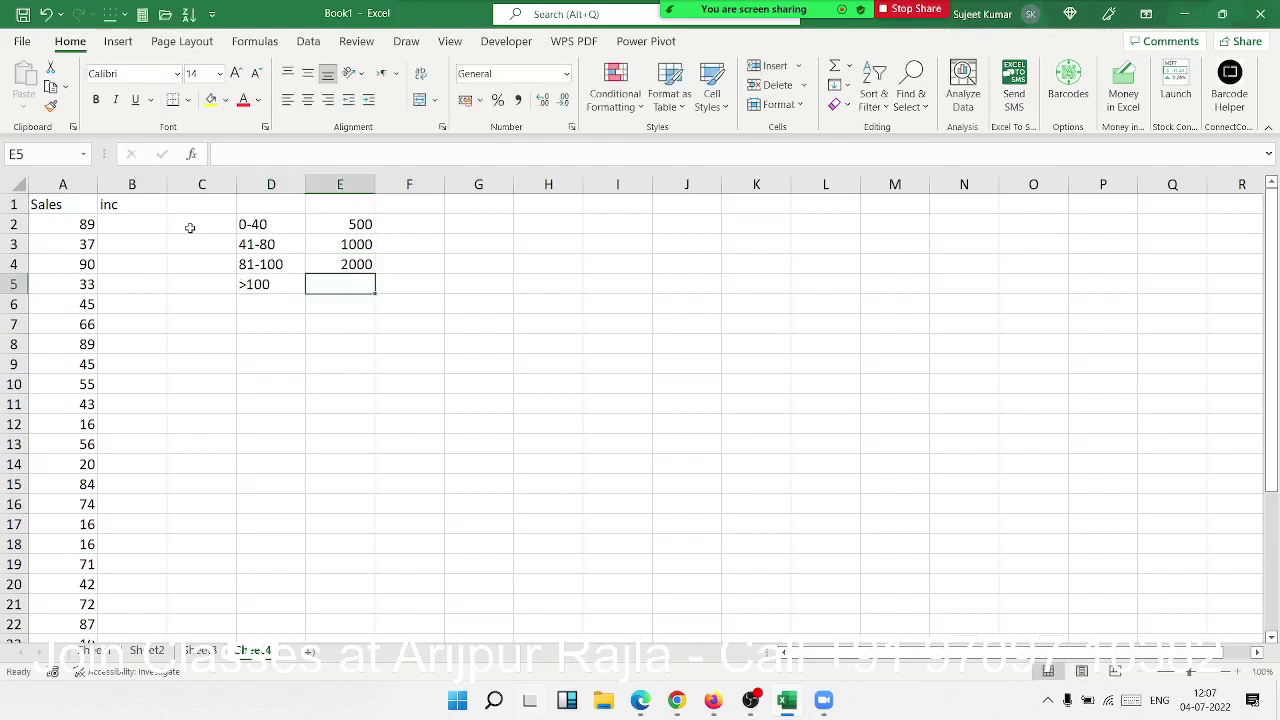
text(5000)
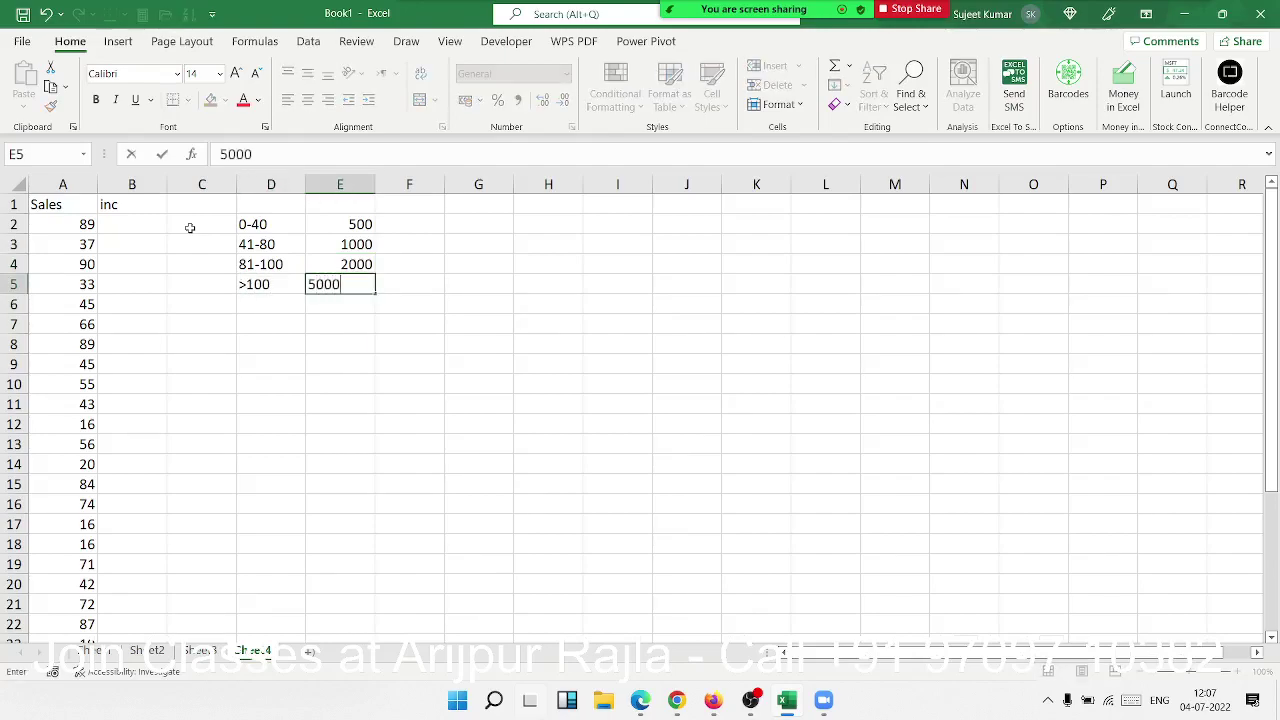
key(Return)
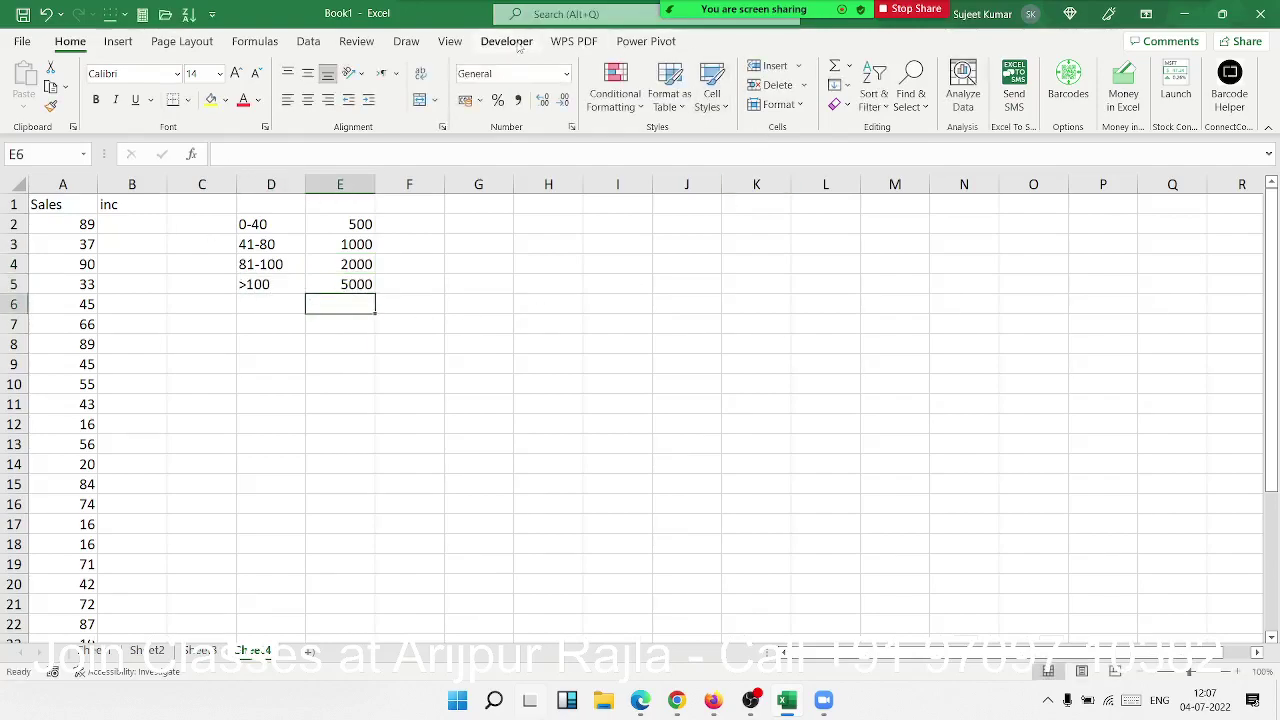
click(514, 45)
Step: Open the Visual Basic editor maximized and insert a new Module1
click(22, 85)
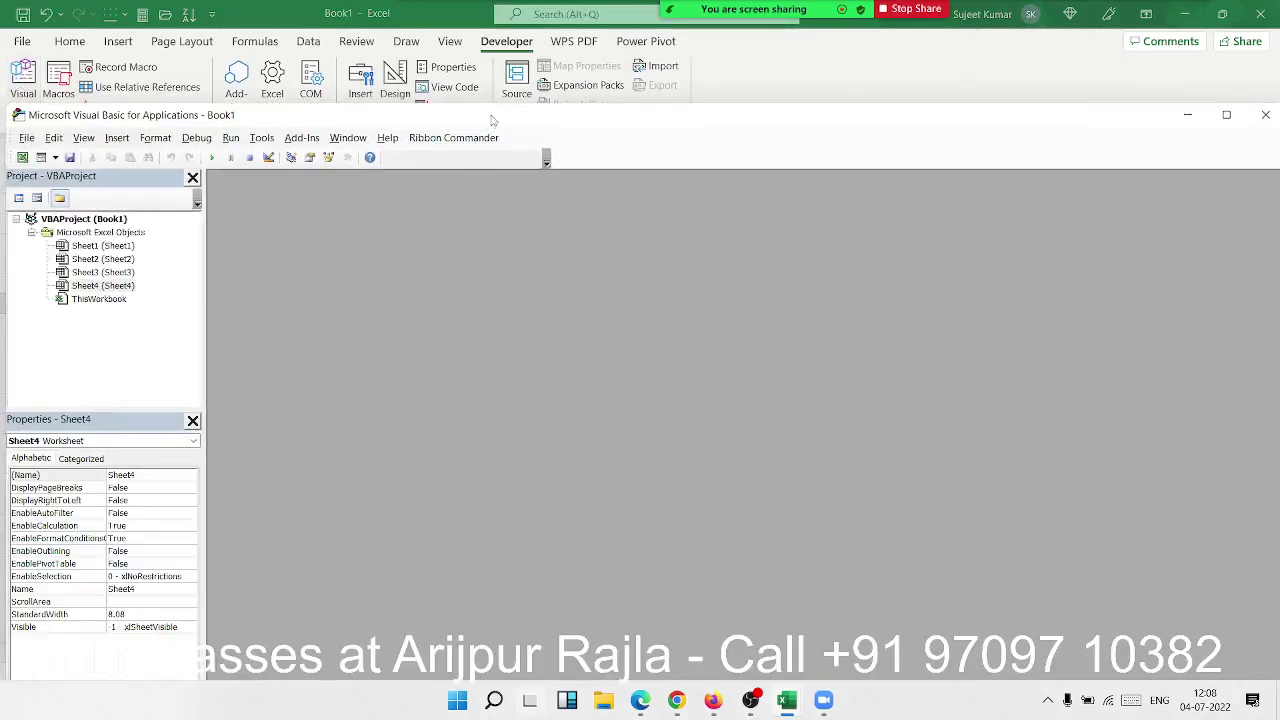
double_click(491, 114)
click(111, 29)
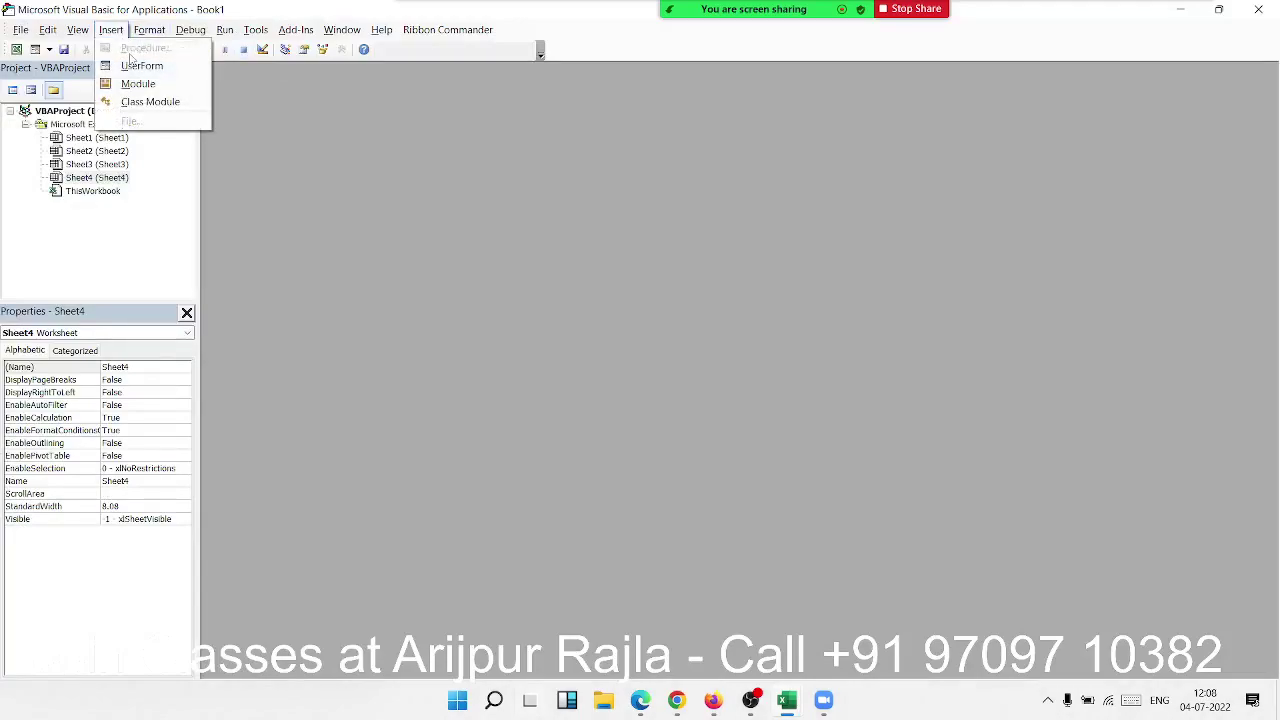
click(132, 84)
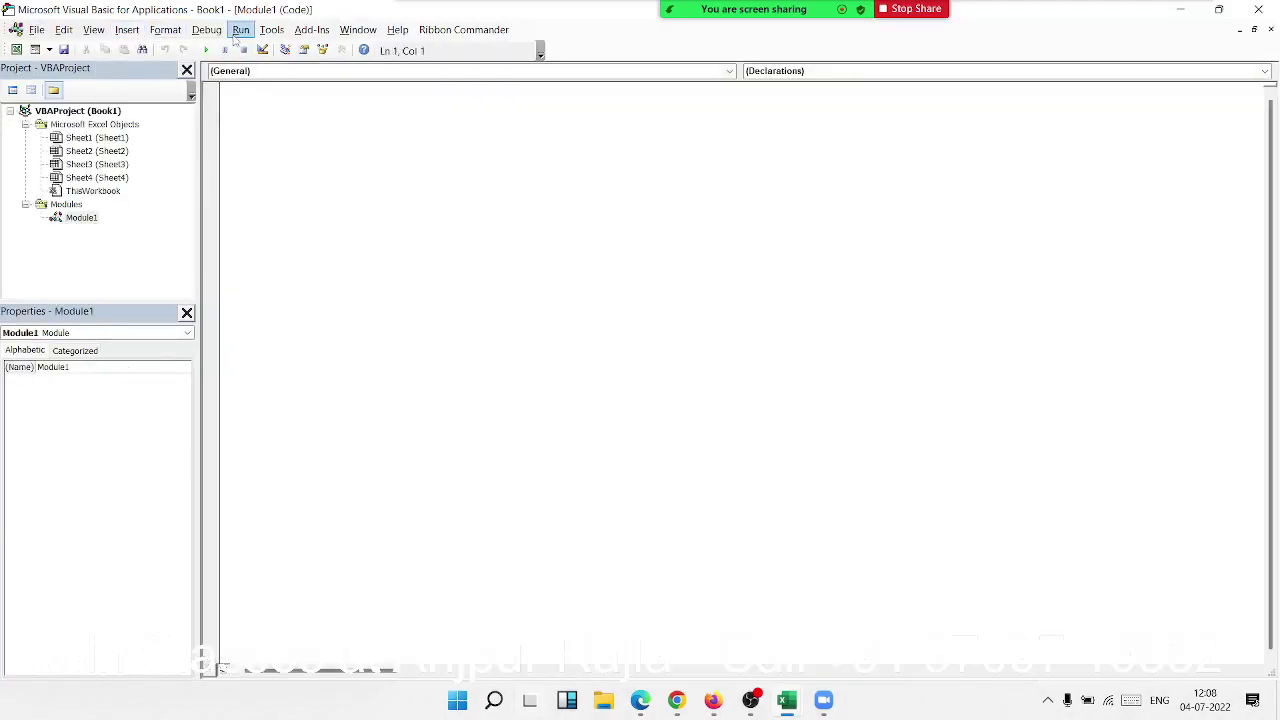
Step: In Module1, write the Sub rr_1() header and begin the loop line 'for i = 2'
click(241, 30)
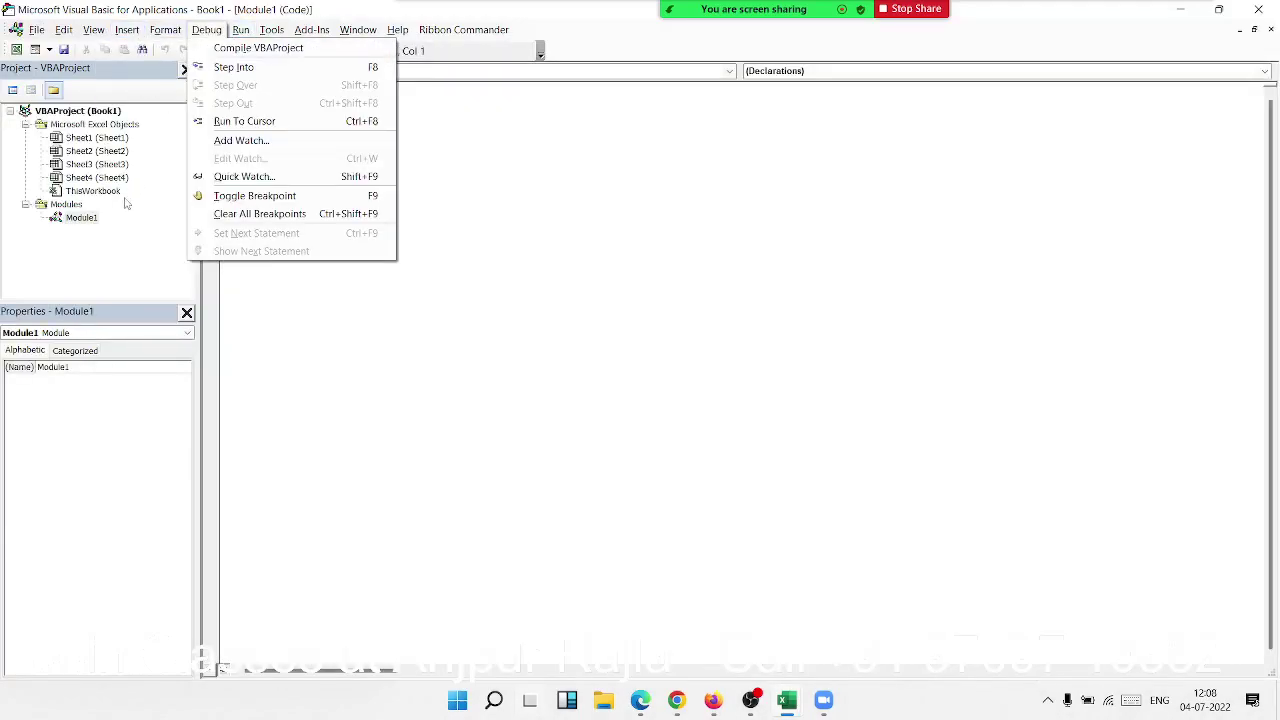
click(85, 218)
click(299, 101)
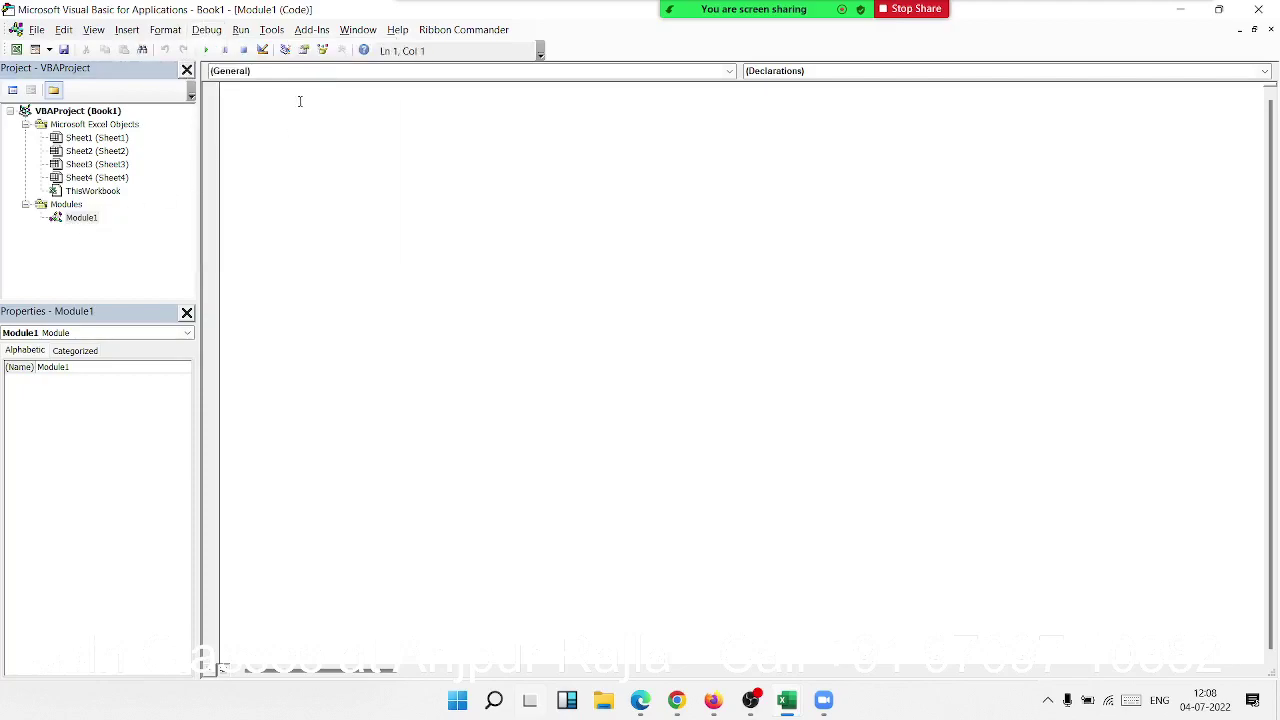
text(sub )
text(rr_)
text(1())
key(Return)
key(Return)
key(Return)
key(Return)
key(Return)
key(Return)
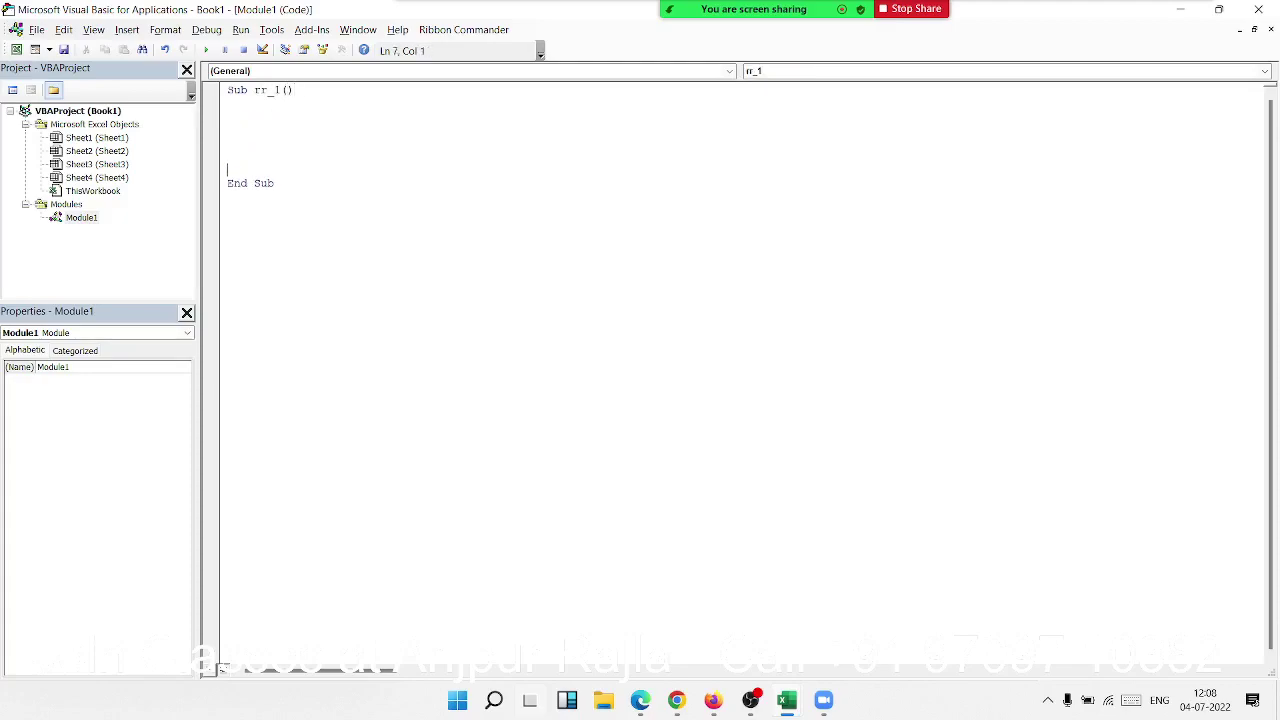
click(228, 129)
text(for i = )
text(2)
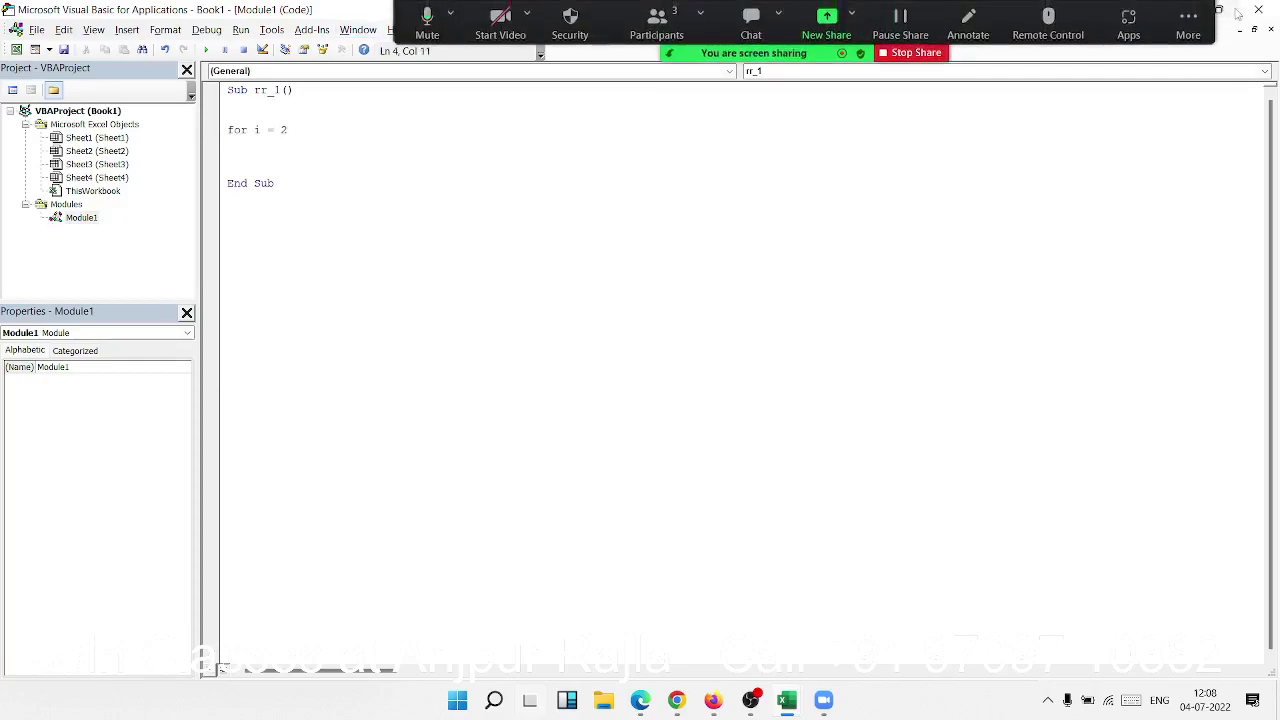
Step: Place the code editor and workbook side by side and extend the loop line with 'to'
click(1113, 55)
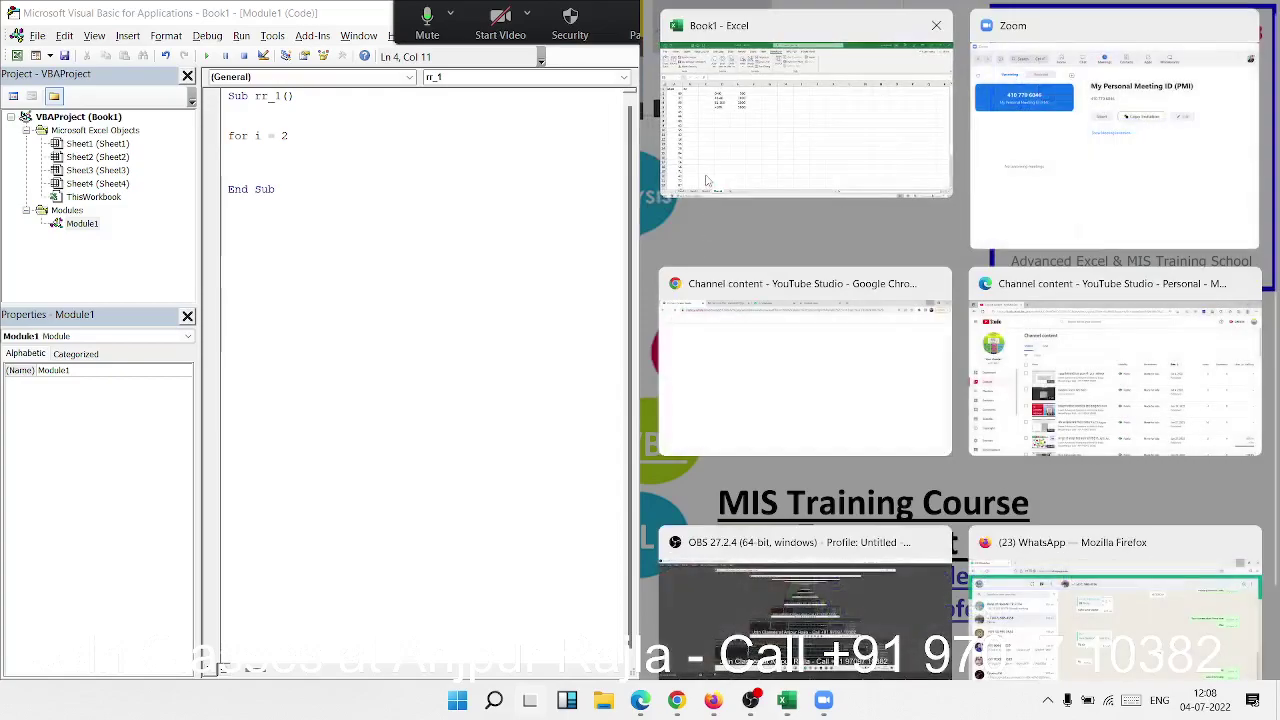
click(706, 180)
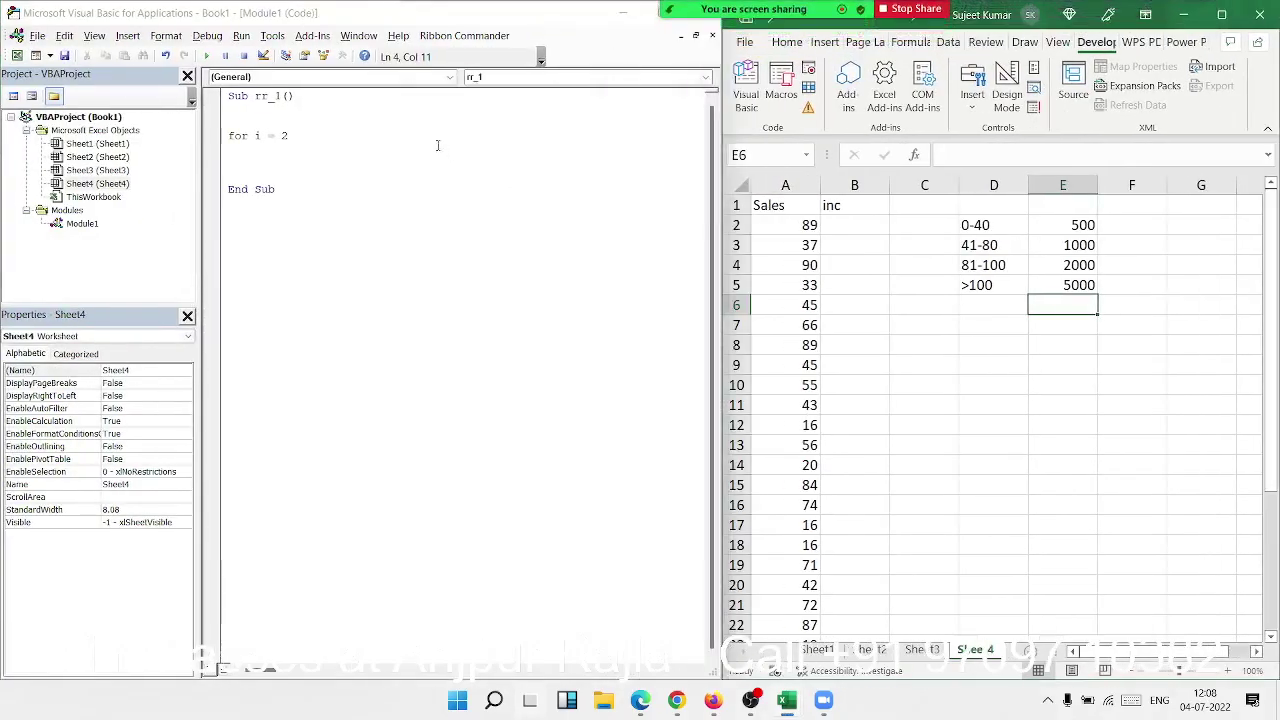
click(362, 150)
key(Return)
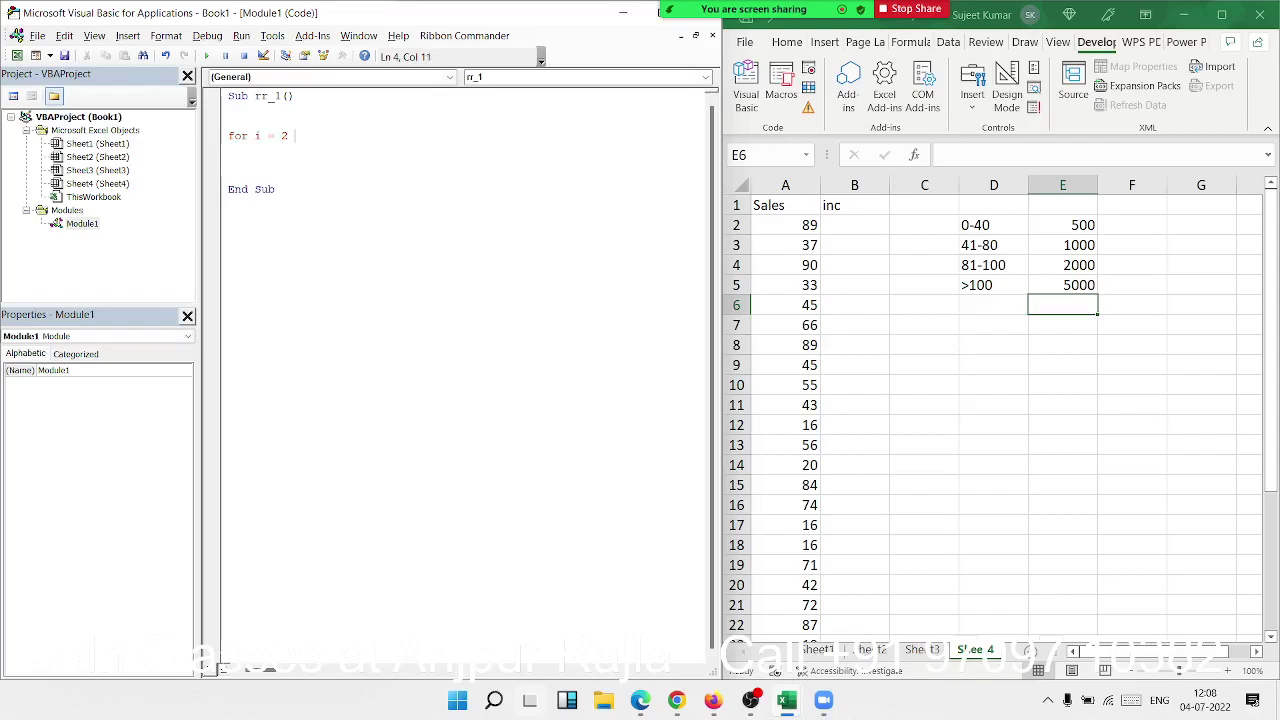
text(to)
click(853, 286)
scroll(855, 287, down, 7)
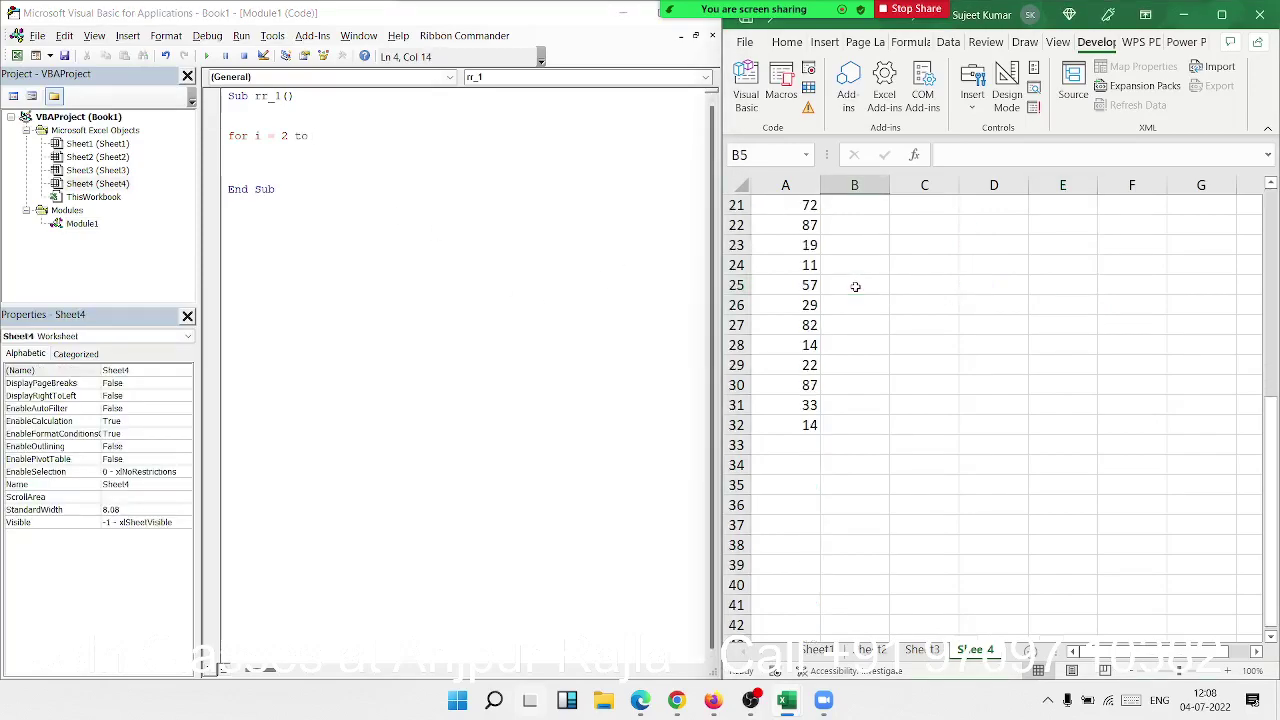
scroll(855, 287, down, 10)
scroll(855, 287, up, 3)
scroll(855, 287, up, 3)
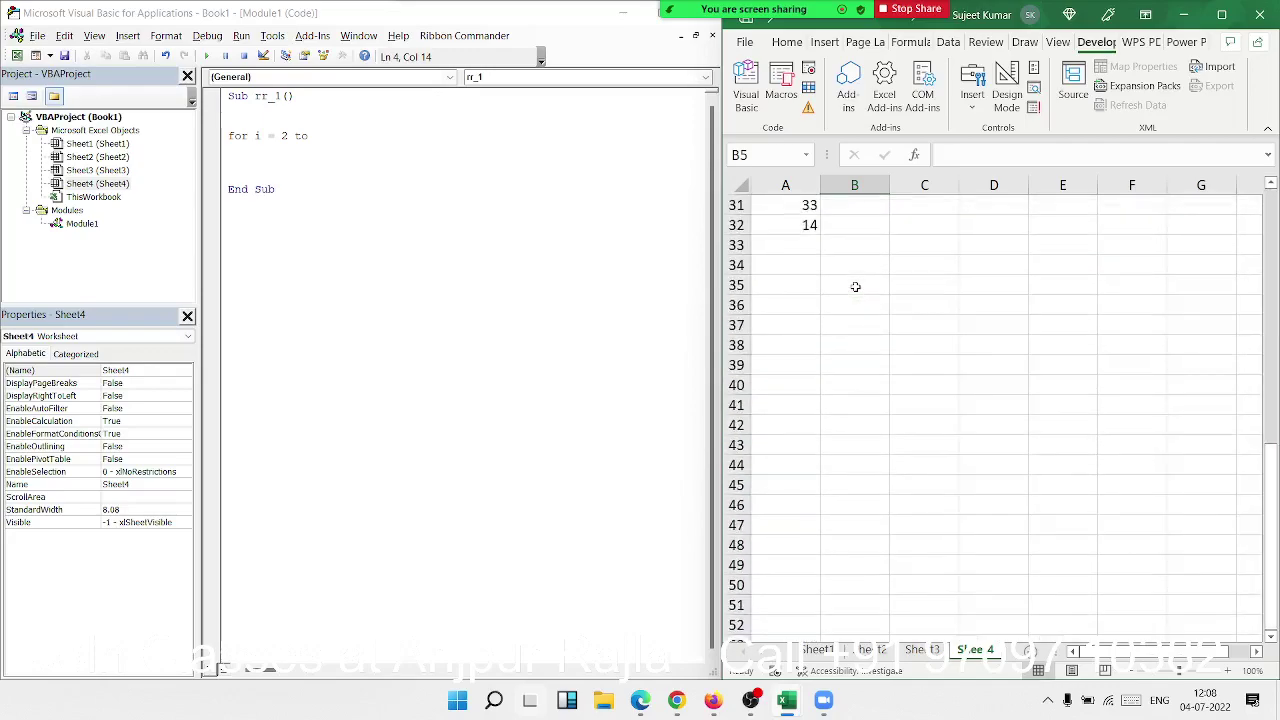
click(376, 157)
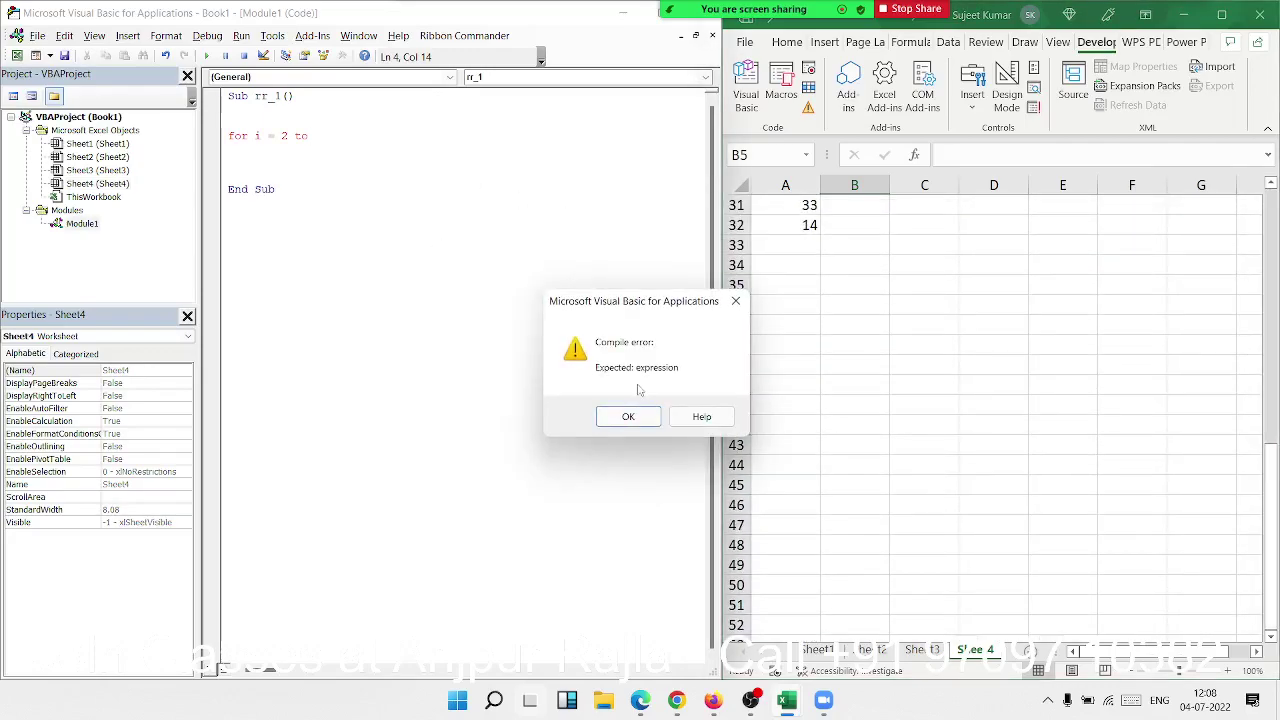
click(628, 418)
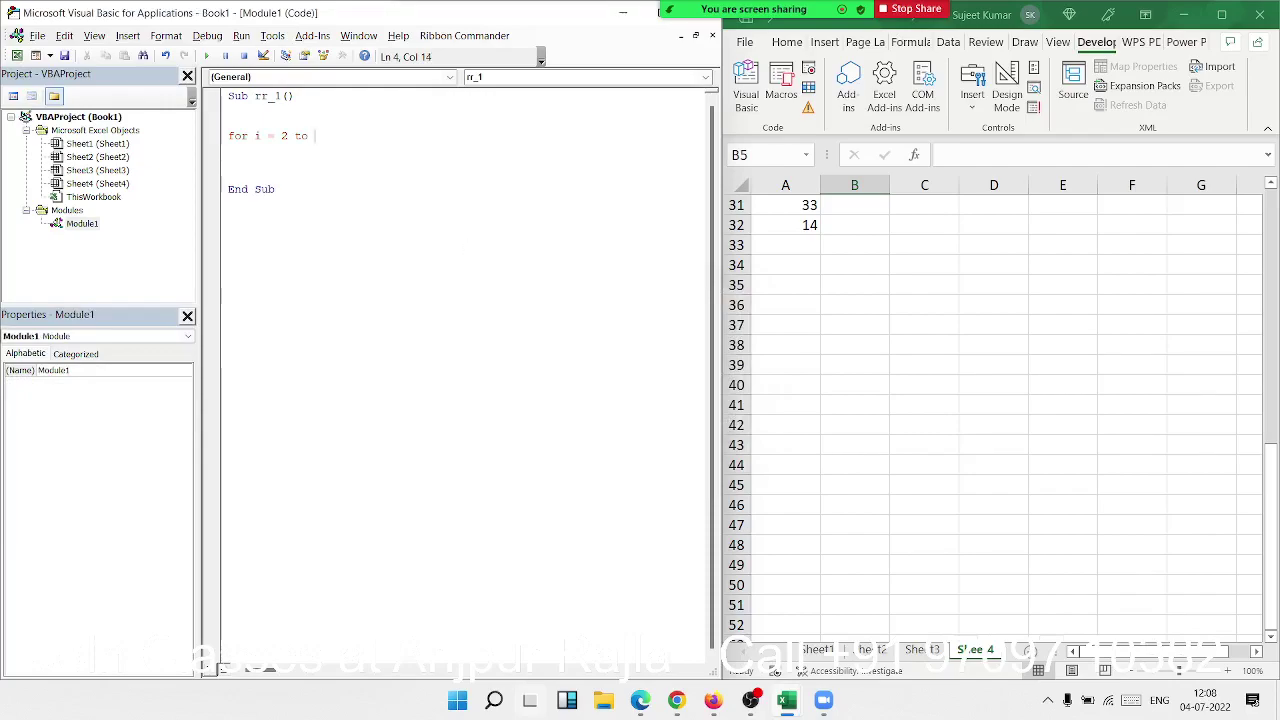
Step: Complete the loop bound as Range("A65000").End(xlUp).Row and start a new line
text(range()
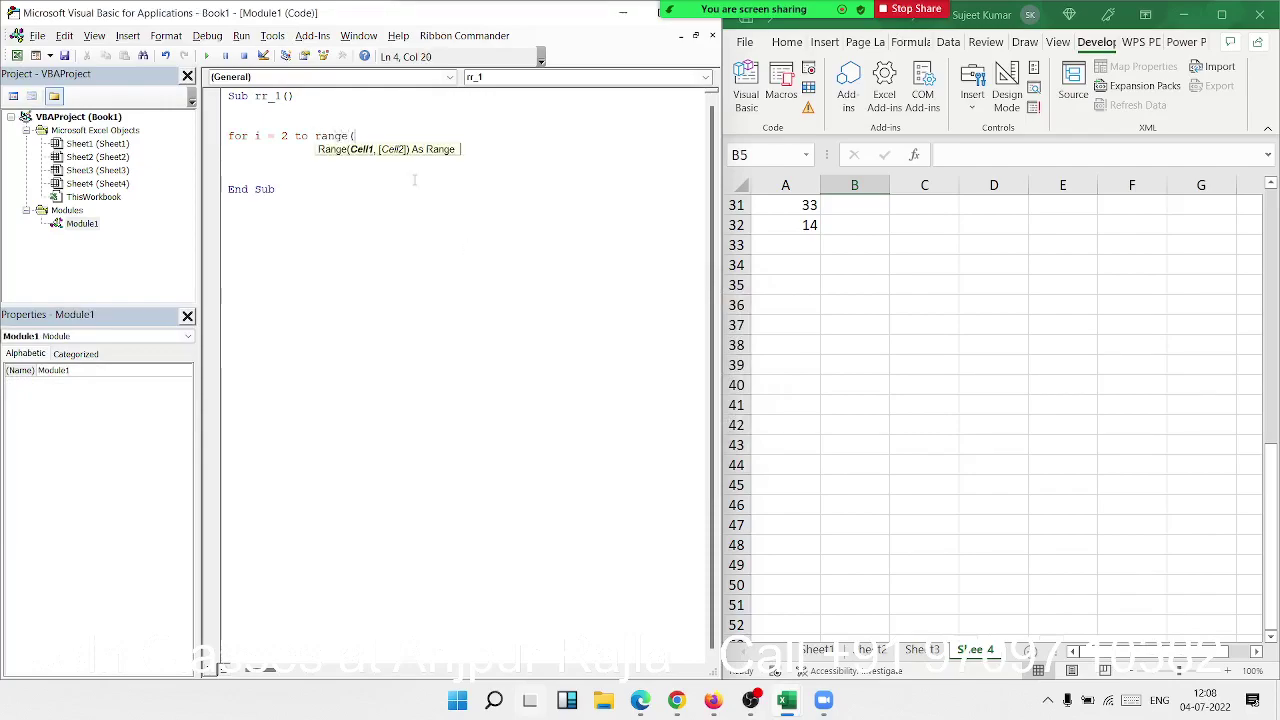
text("A)
text(1)
text(6500)
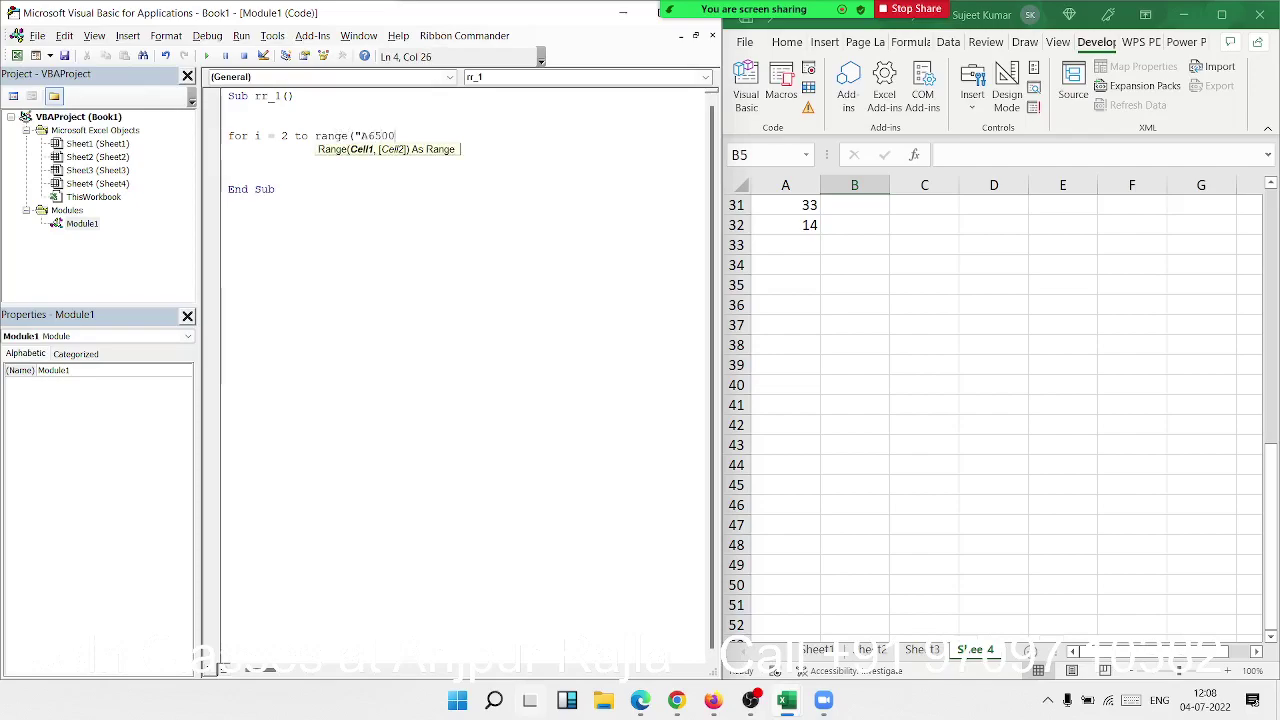
text(0").en)
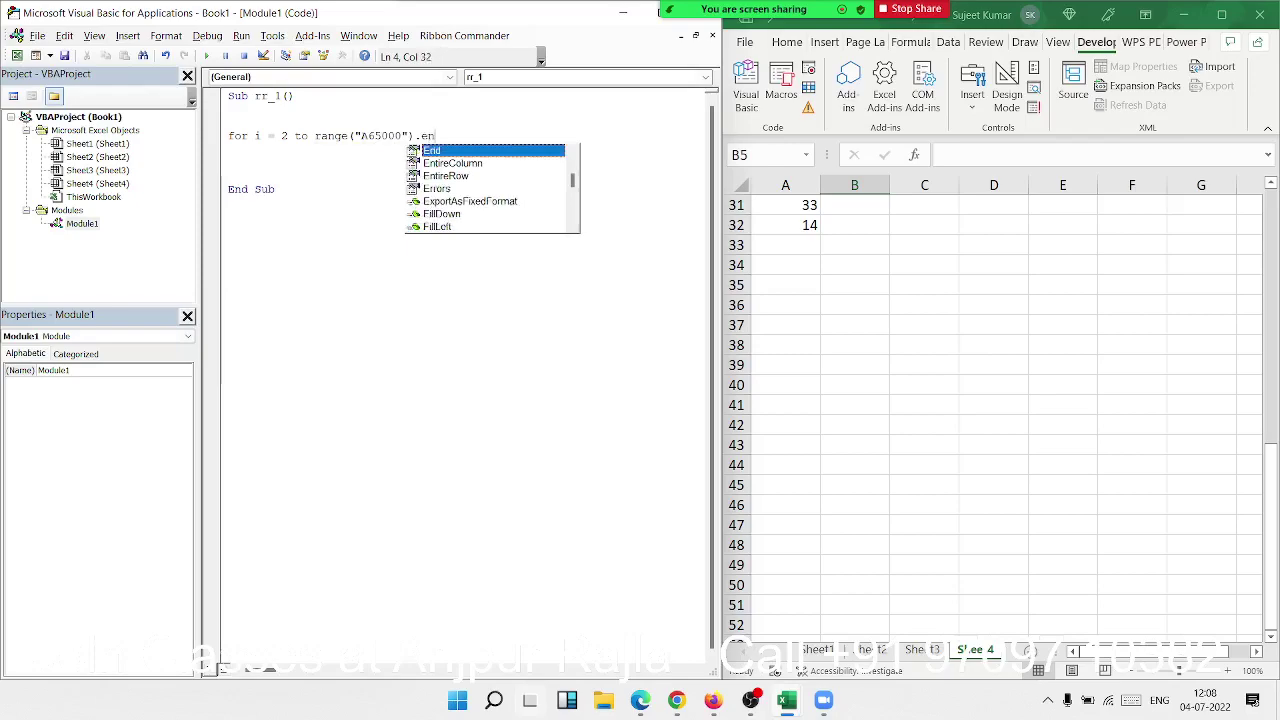
text(d)
key(Tab)
text(()
key(Down)
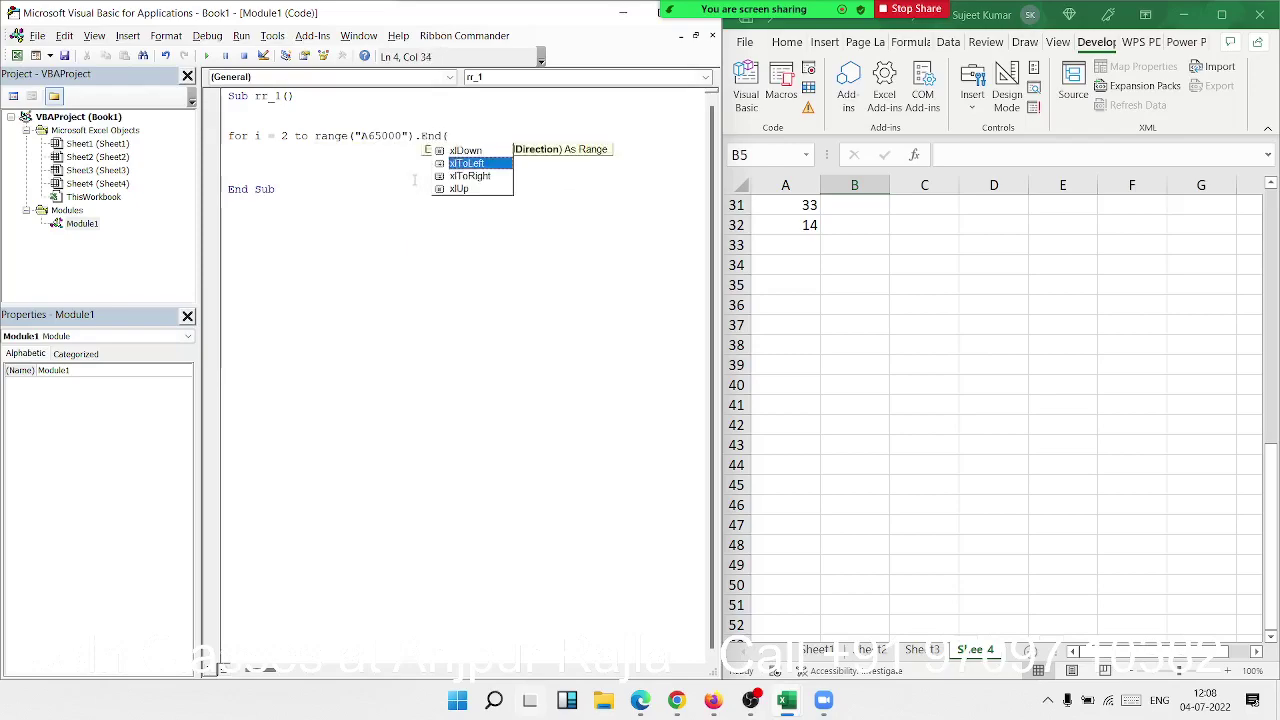
key(Down)
key(Down)
key(Tab)
text())
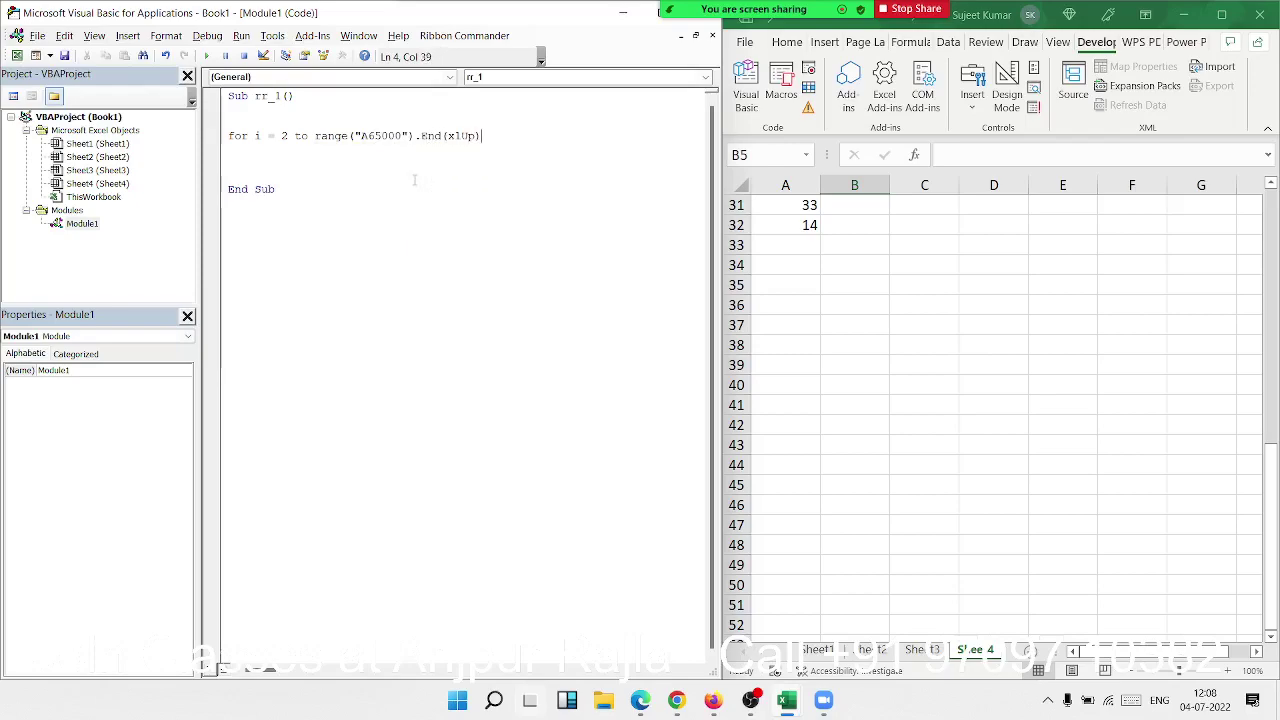
text(.row)
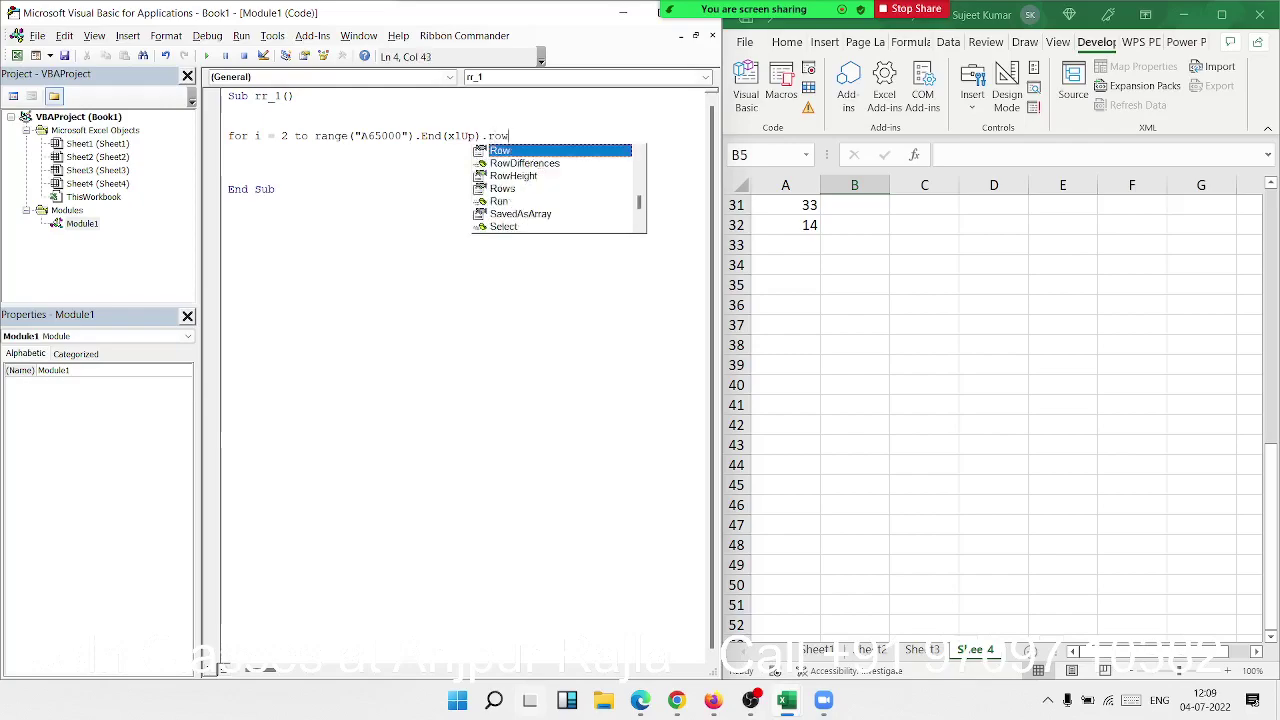
key(Tab)
key(Return)
key(Return)
Step: Close the loop with 'Next i', leaving empty lines for the loop body
key(Return)
key(Return)
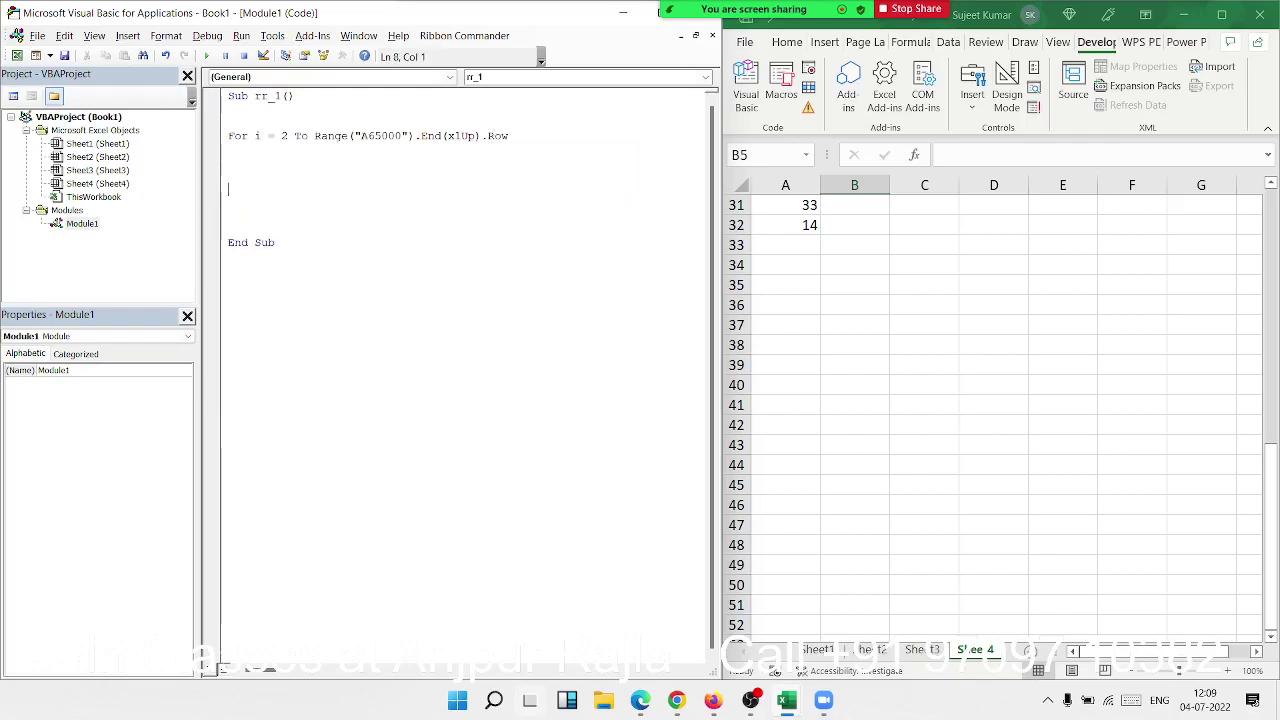
text(next i)
key(Up)
key(Up)
key(Return)
key(Return)
key(Return)
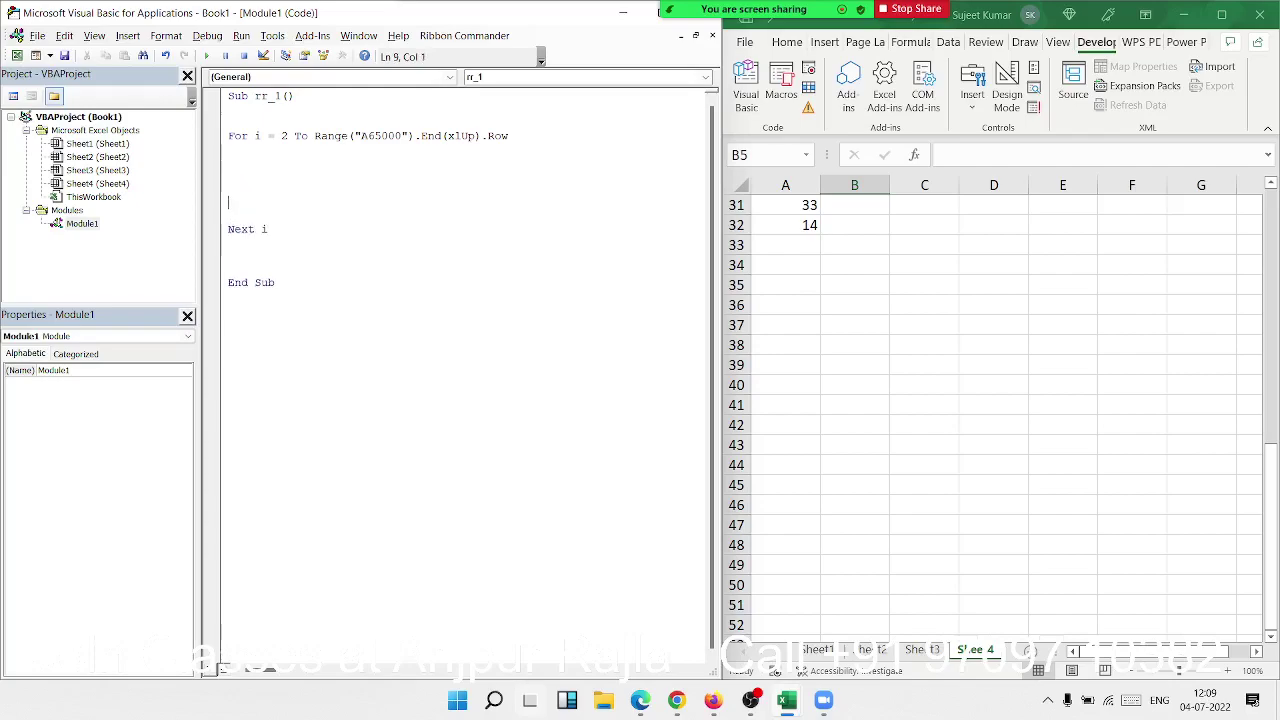
key(Up)
key(Up)
key(Up)
Step: Check cell A2 in the sheet, then move back up above the For line
scroll(775, 250, up, 10)
click(782, 226)
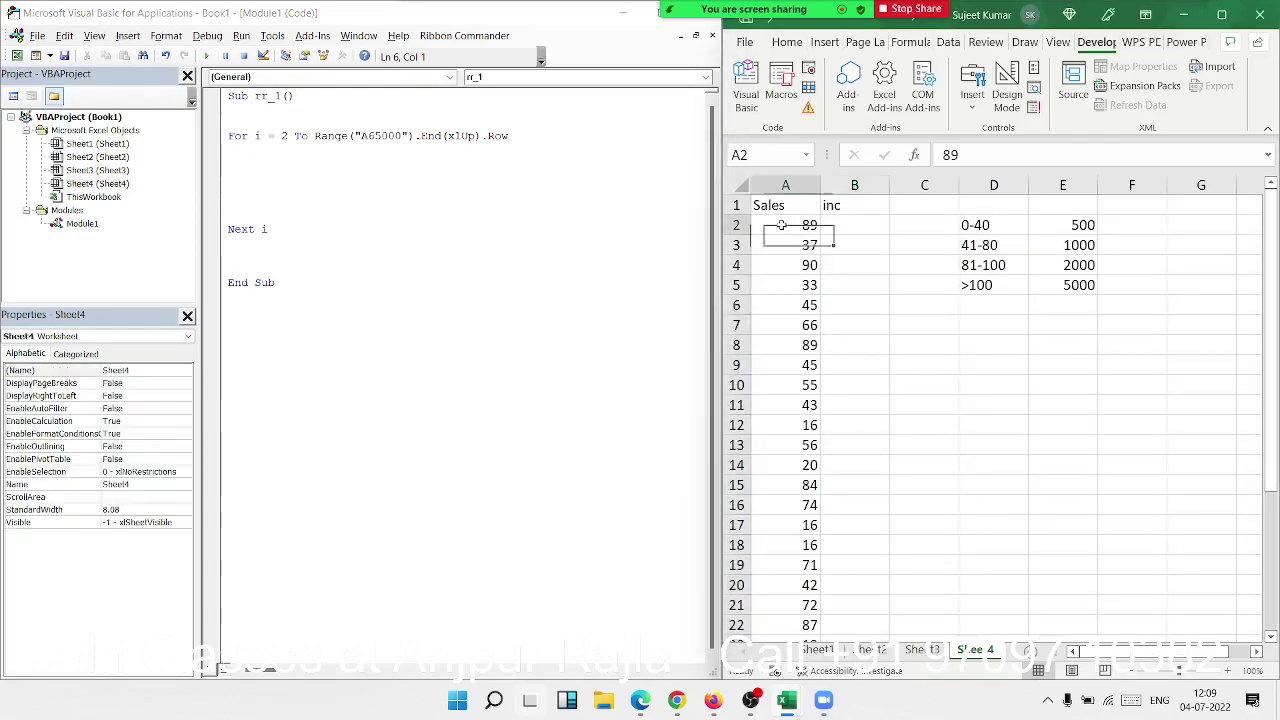
click(259, 175)
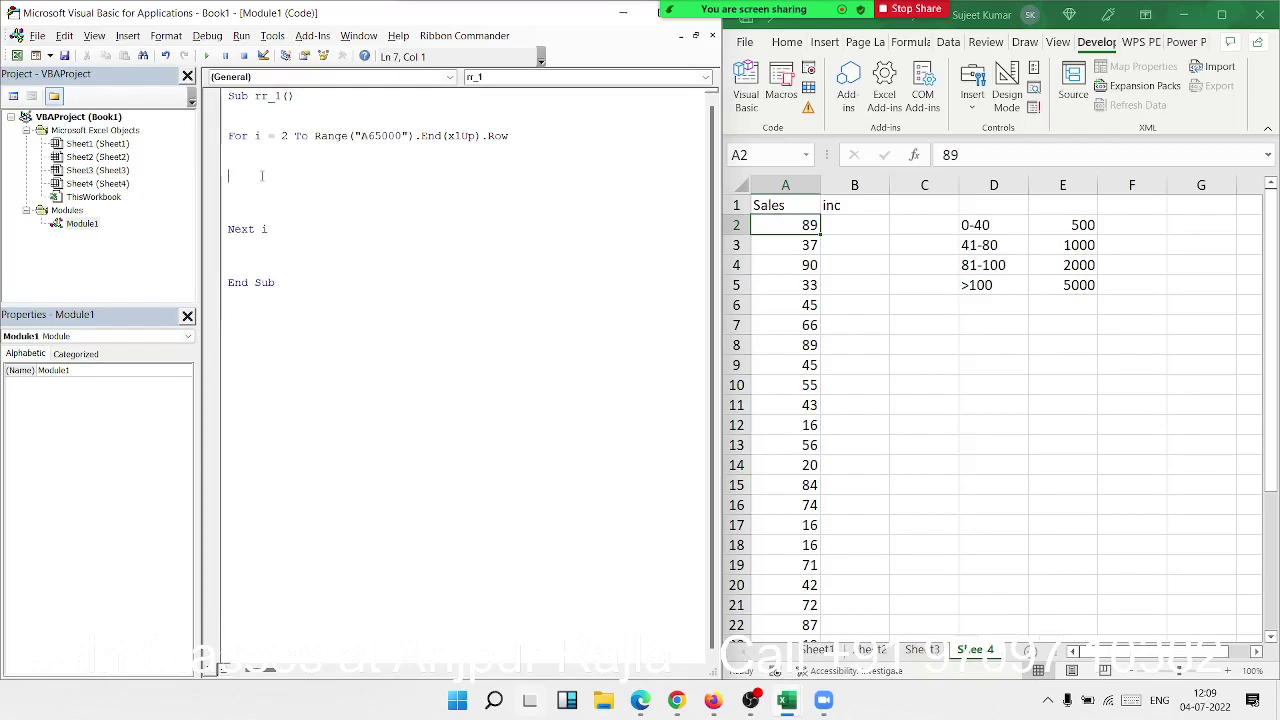
key(Up)
text(if)
key(BackSpace)
key(BackSpace)
key(BackSpace)
key(Up)
key(Up)
Step: Declare s and r As Long on a new line above the For loop
key(Up)
key(Return)
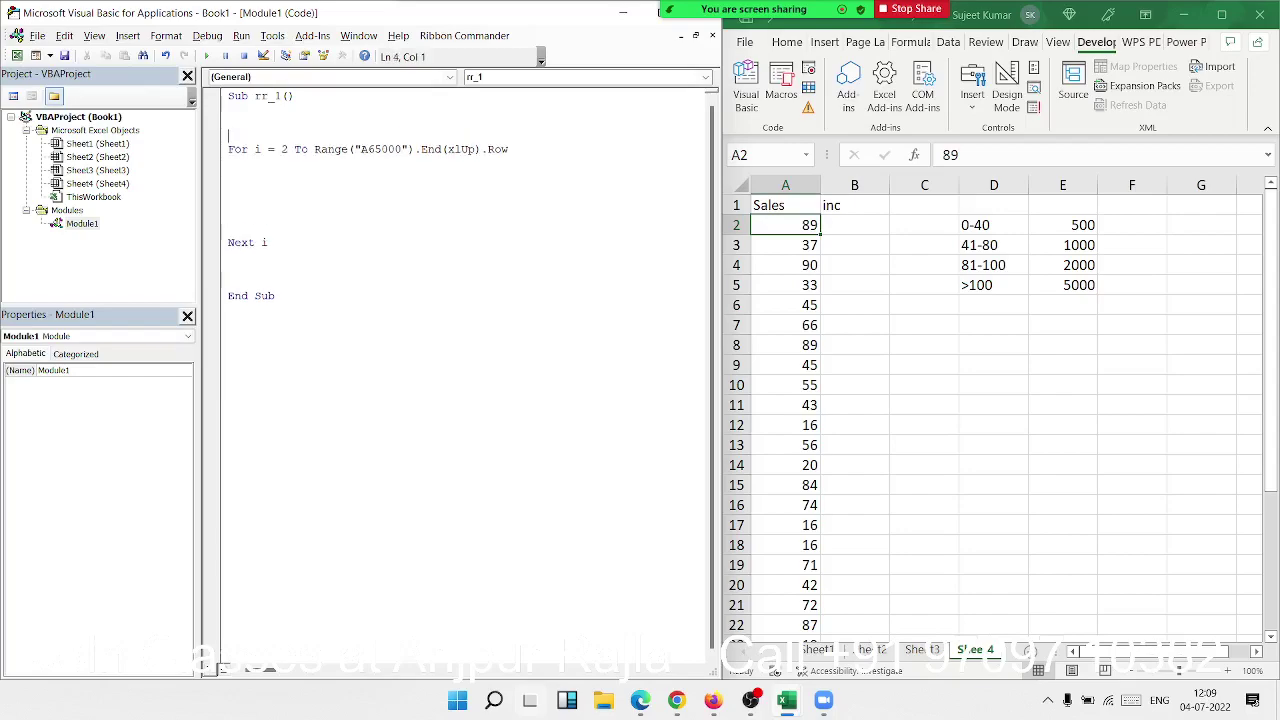
key(Up)
text(dim )
text(s as)
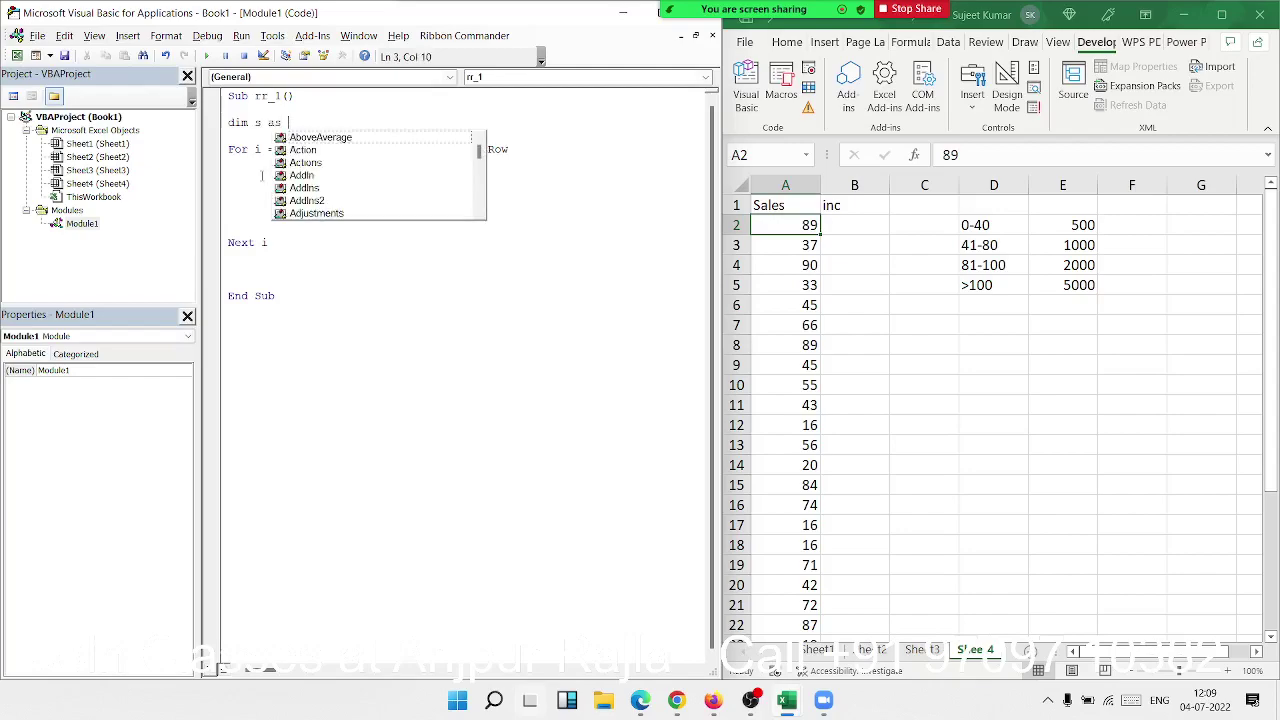
key(BackSpace)
key(BackSpace)
key(BackSpace)
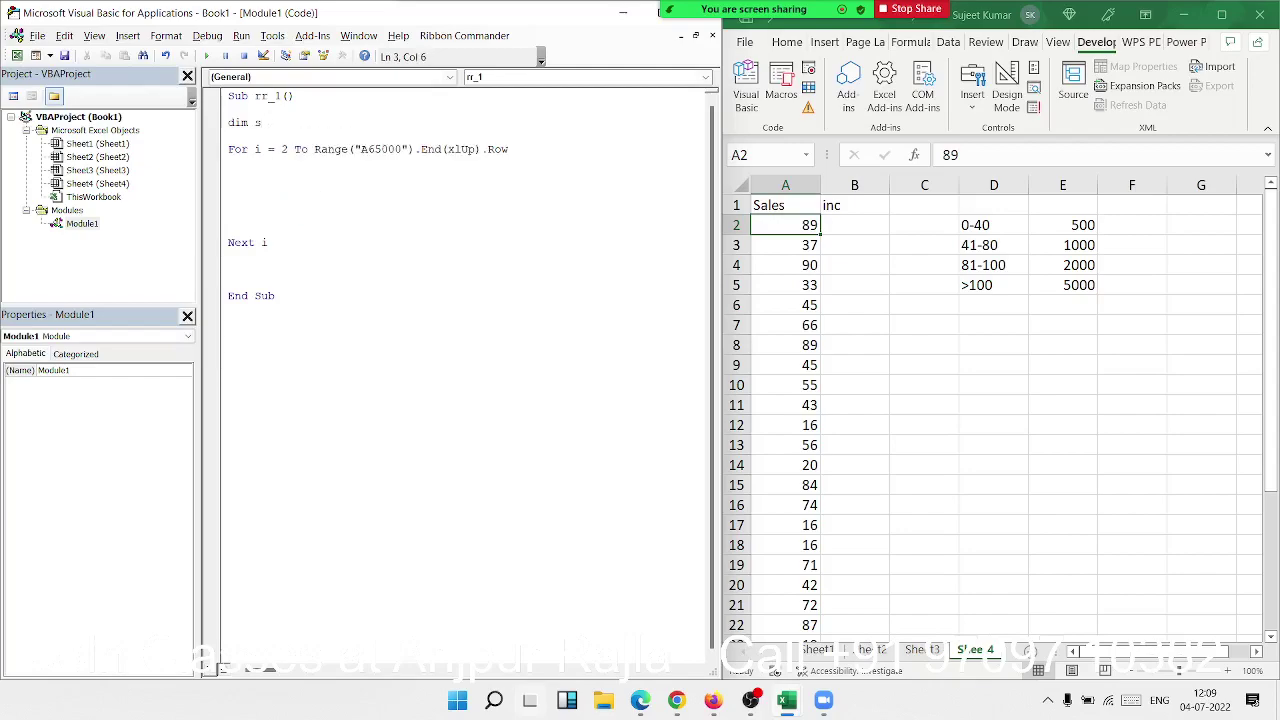
text(,r as l)
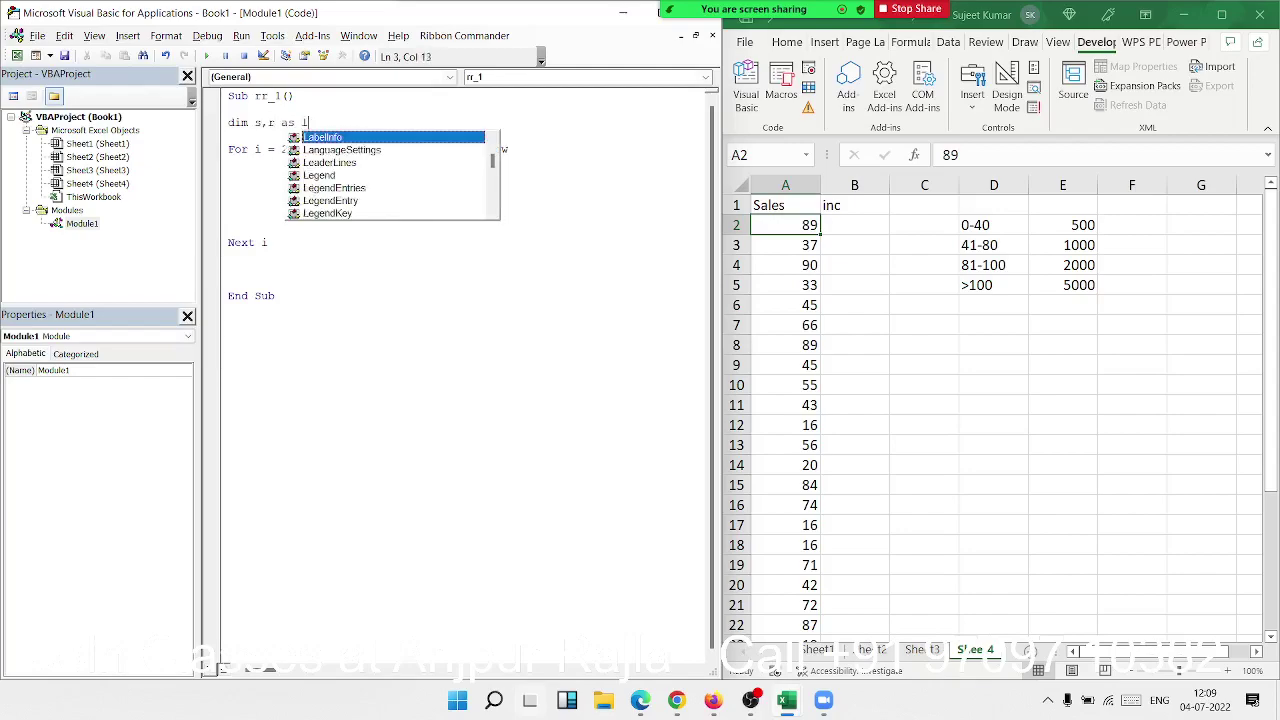
text(ong)
Step: Inside the loop, store each column A value with s = Range("A" & i).Value
click(262, 176)
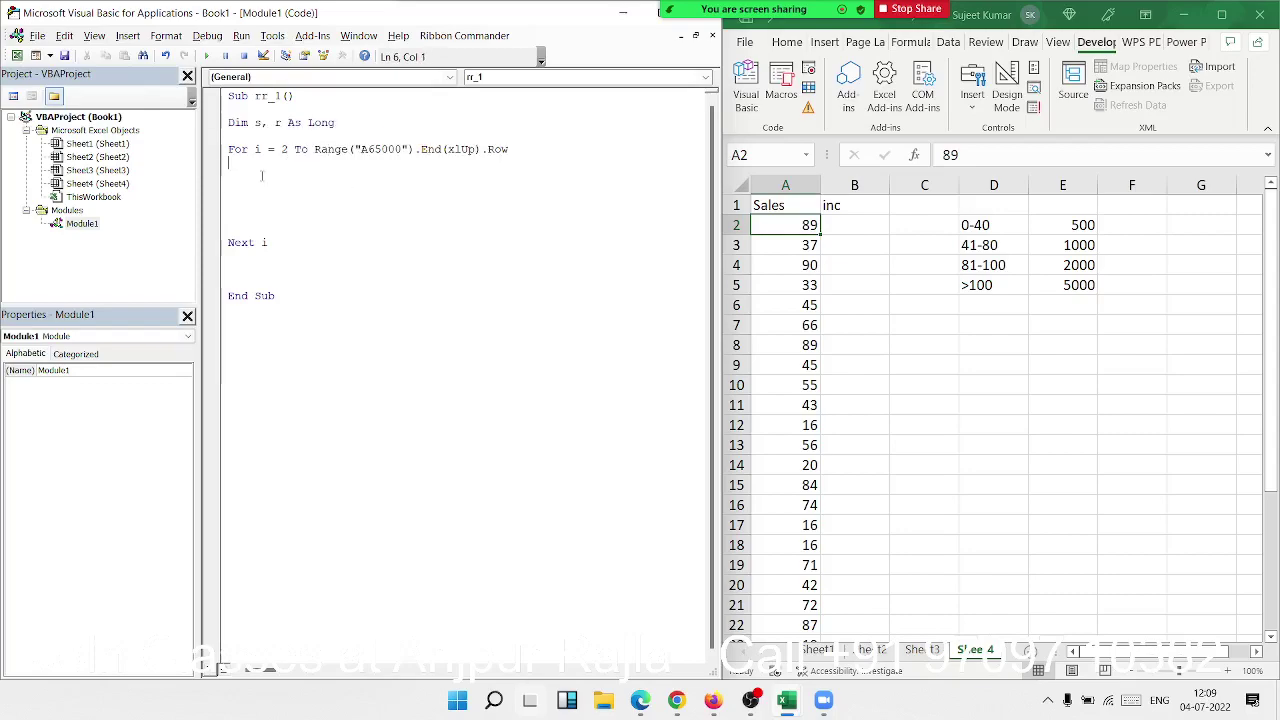
text(s=)
text(range)
text(("A)
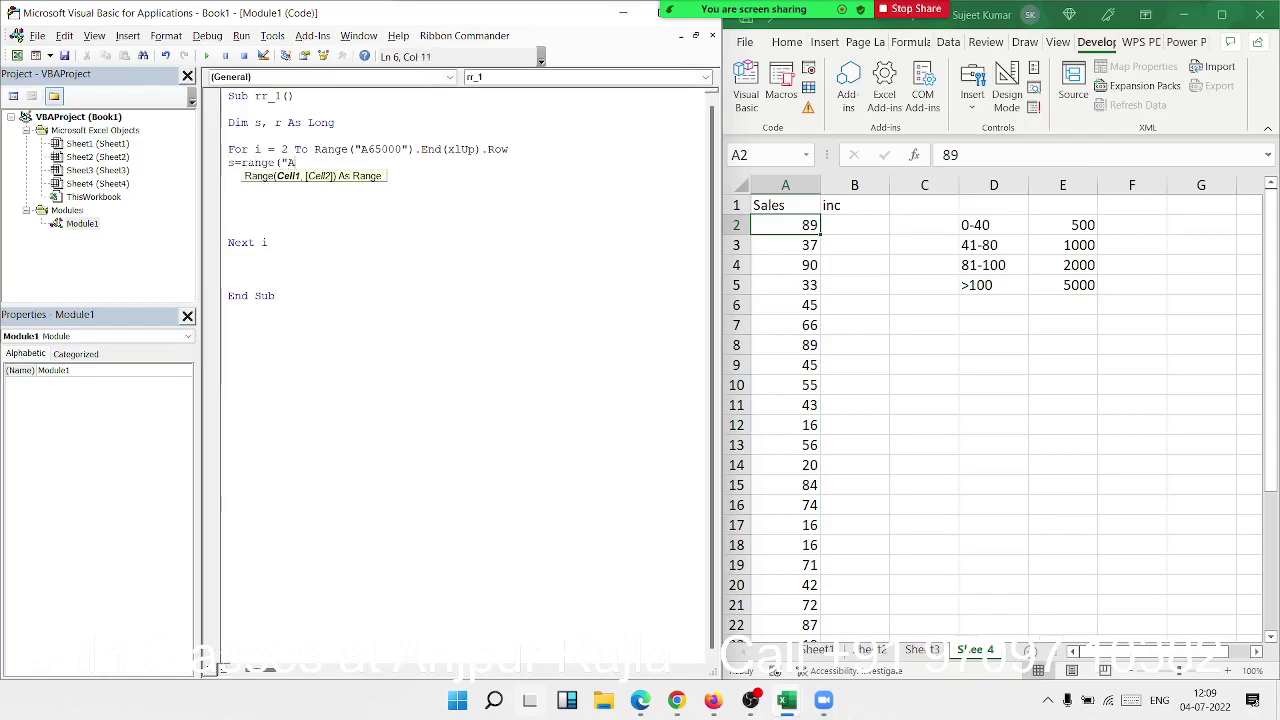
text(" & i)
text().val)
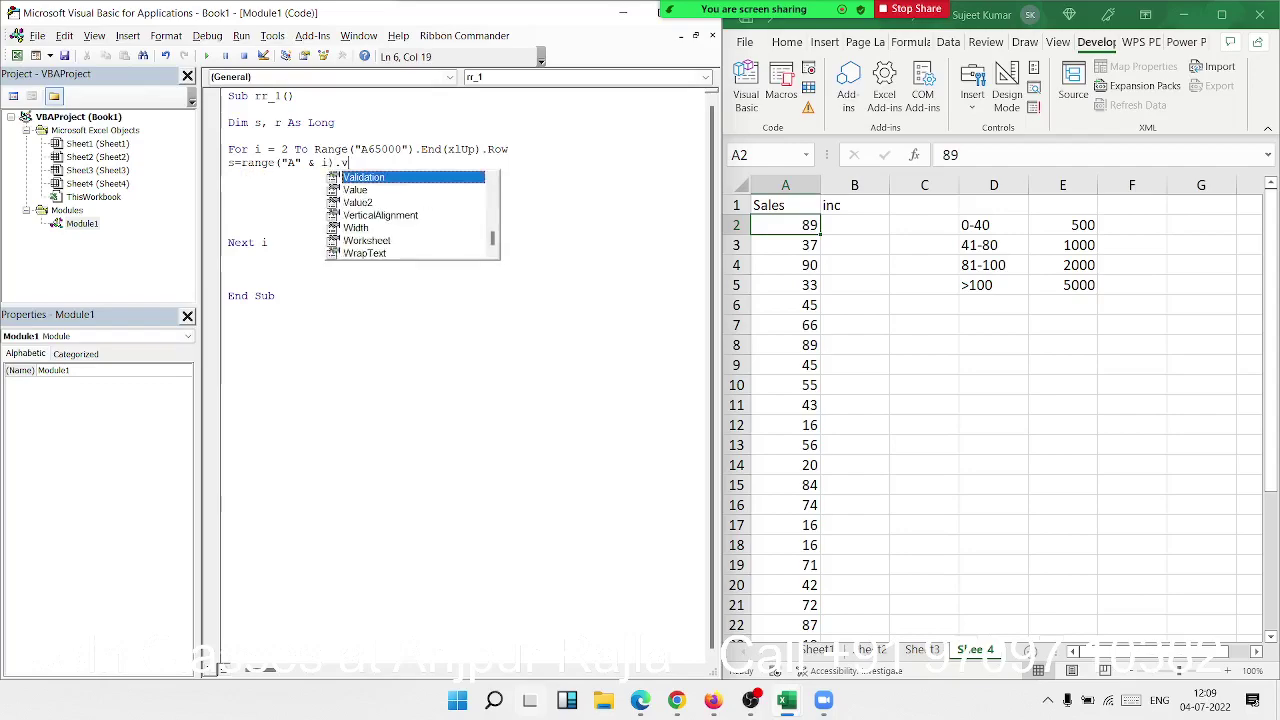
key(Tab)
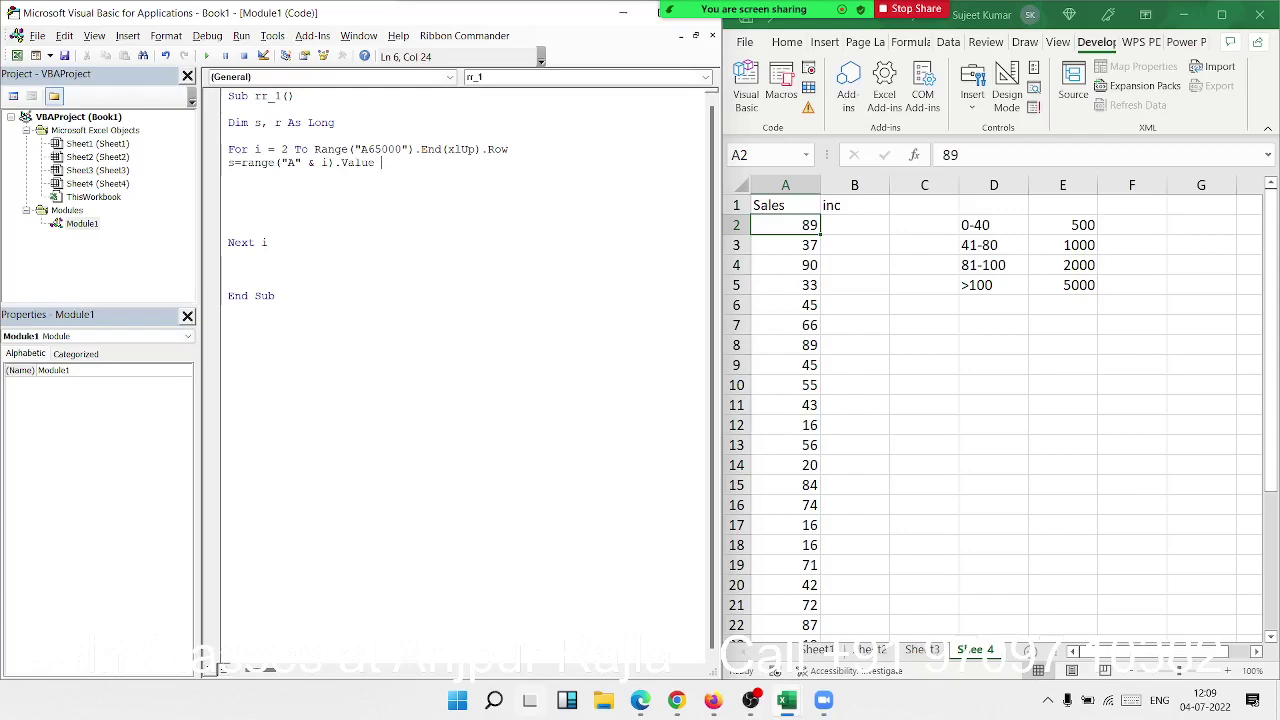
key(Return)
key(Return)
Step: Write If s <= 40 Then r = 500, ElseIf s <= 80 Then r = 1000, and begin the s <= 100 branch
text(if)
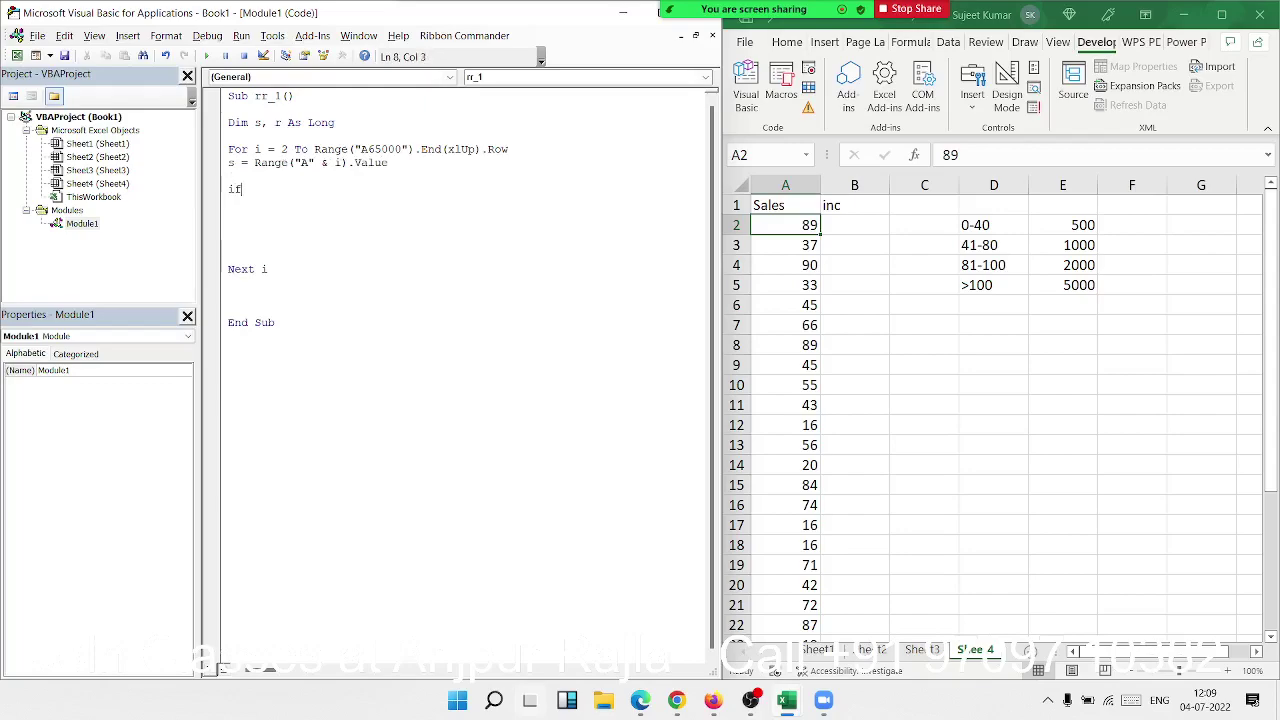
text(s)
text(<= 40)
text( Then)
key(Return)
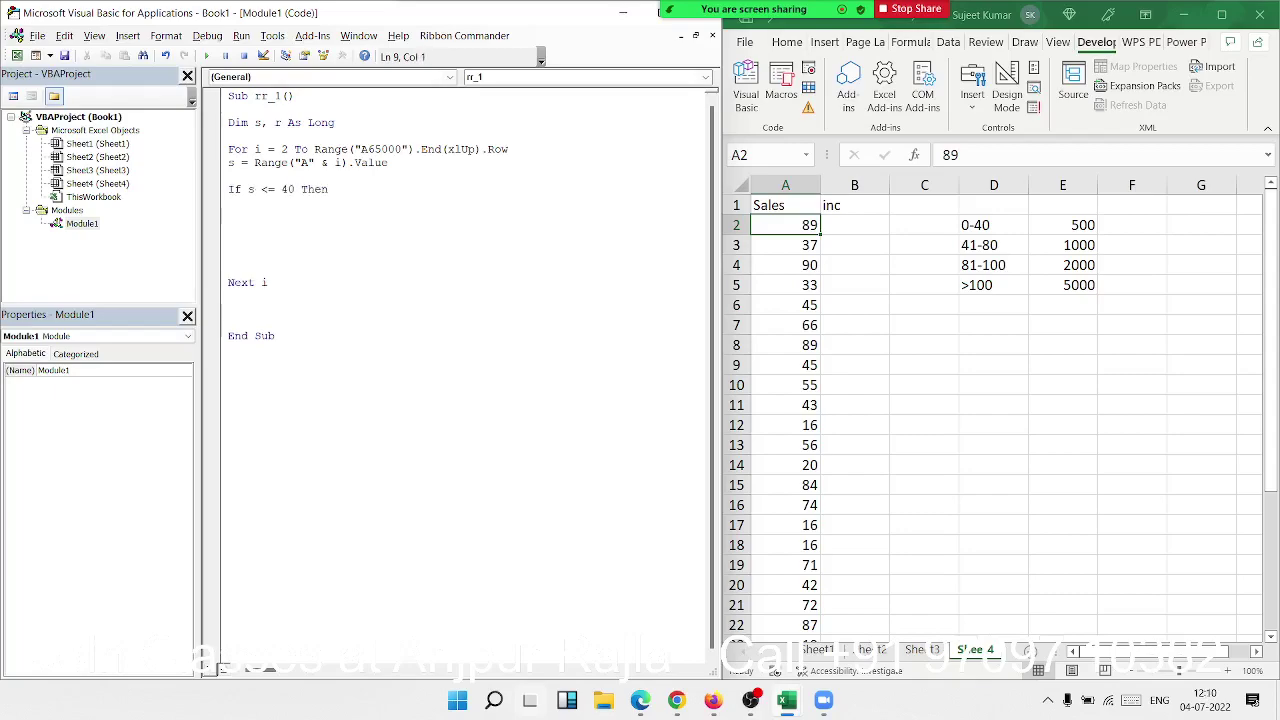
text(r = )
text(500)
key(Return)
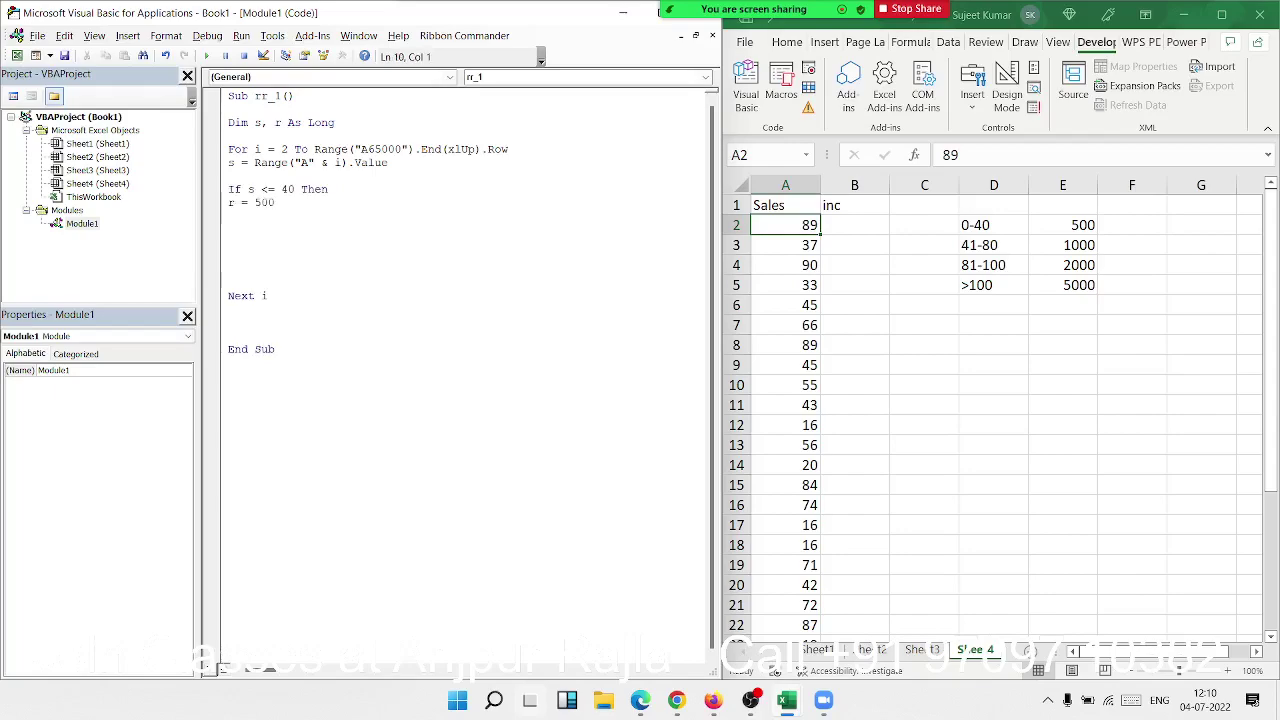
text(elseif )
text(s<)
text(=)
text(80 t)
text(hen)
key(Return)
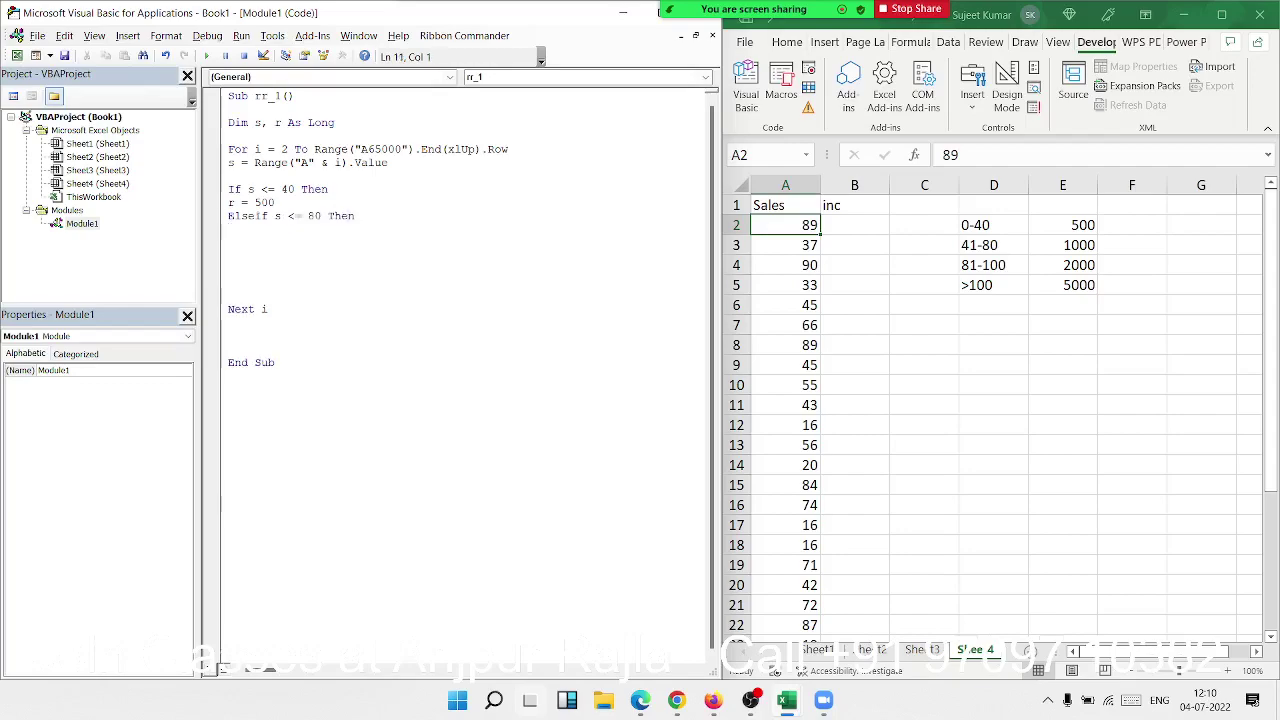
text(r = 1000)
key(Return)
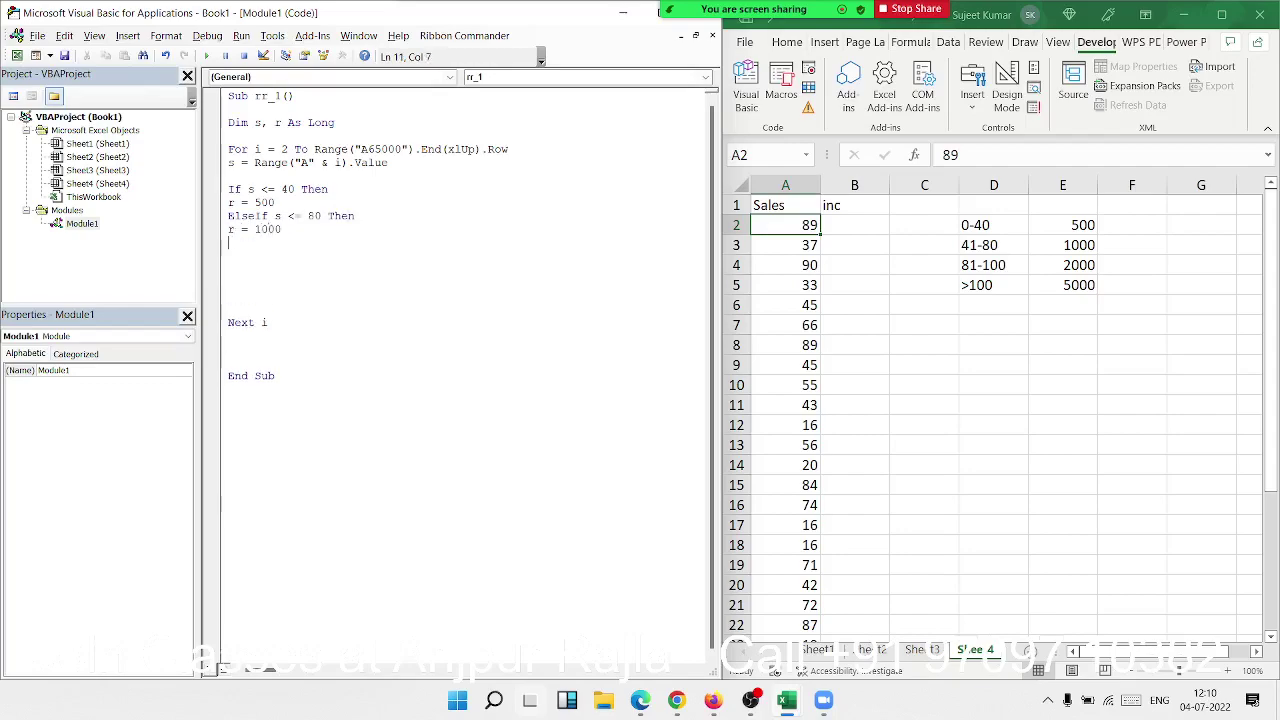
text(else )
text(s<=)
text(100 )
text(then)
Step: Correct the branch to ElseIf s <= 100 Then and set r = 2000
key(Return)
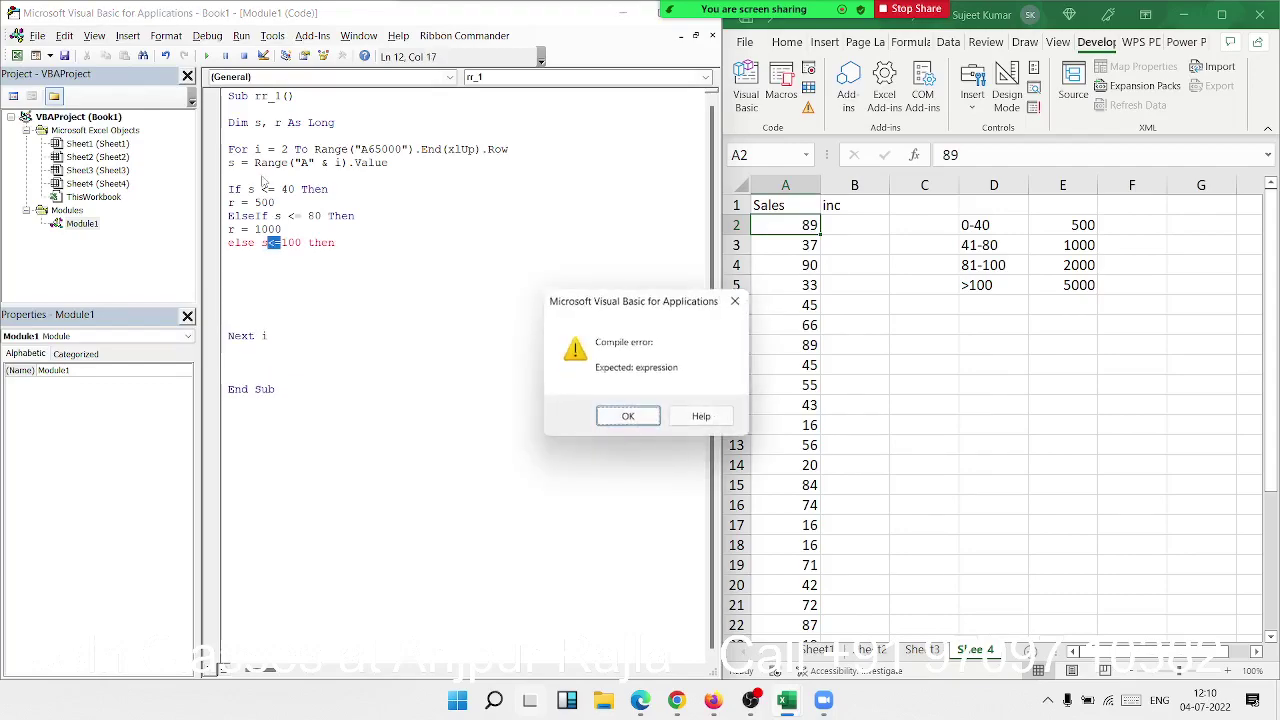
key(Return)
key(Left)
key(Left)
key(Left)
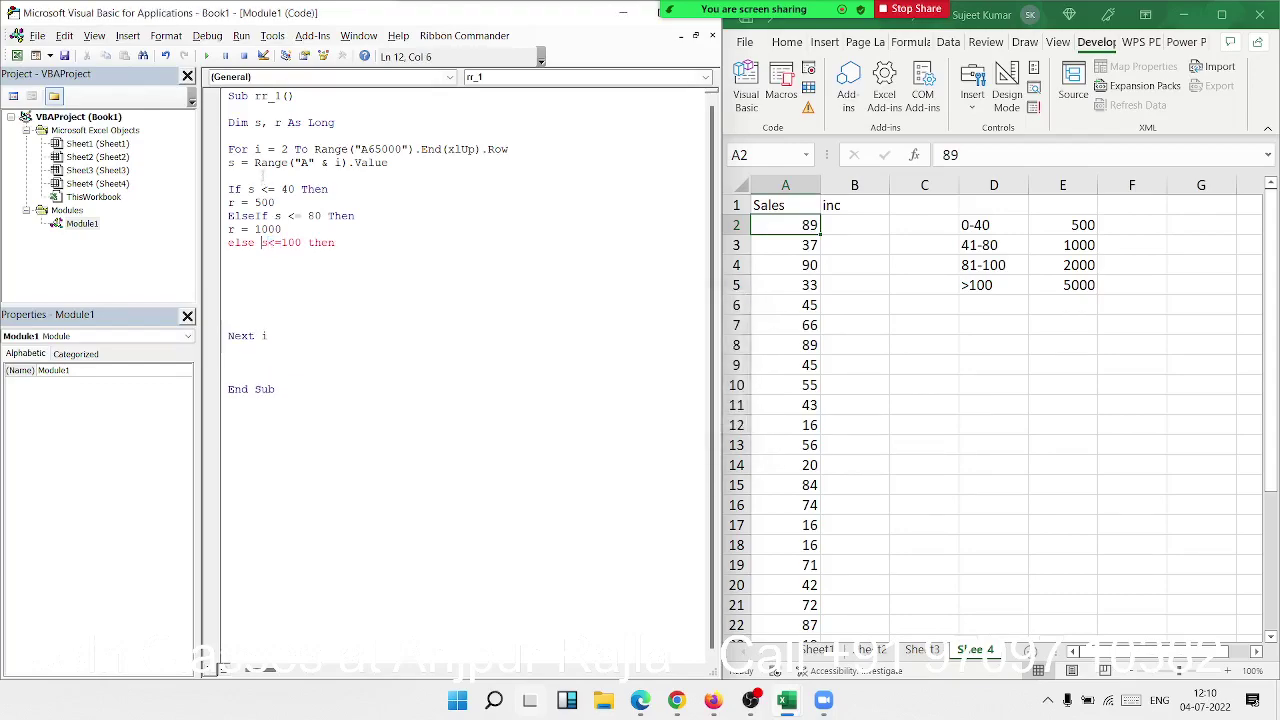
text(If)
key(Down)
text(r = )
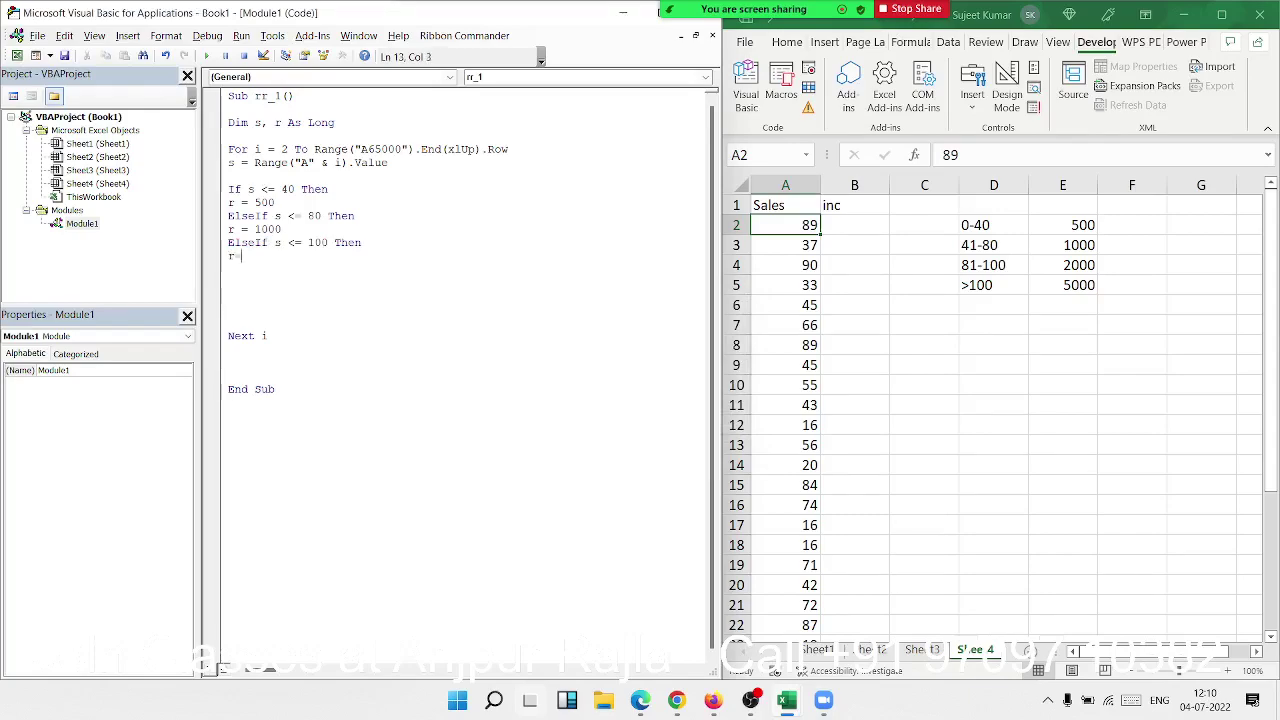
text(2000)
key(Return)
Step: Add the above-100 branch with r = 5000, close with End If, and insert a blank line
text(e)
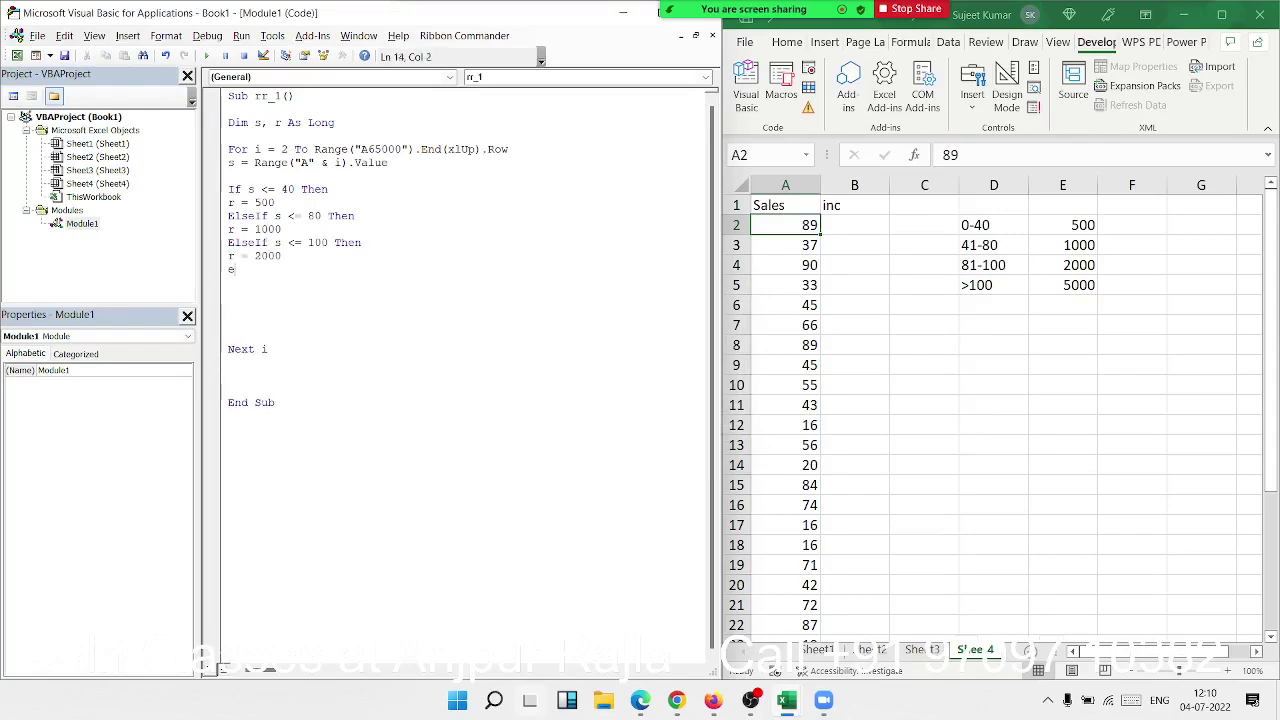
text(lseif )
text(r)
text(1)
text(00 then)
key(Return)
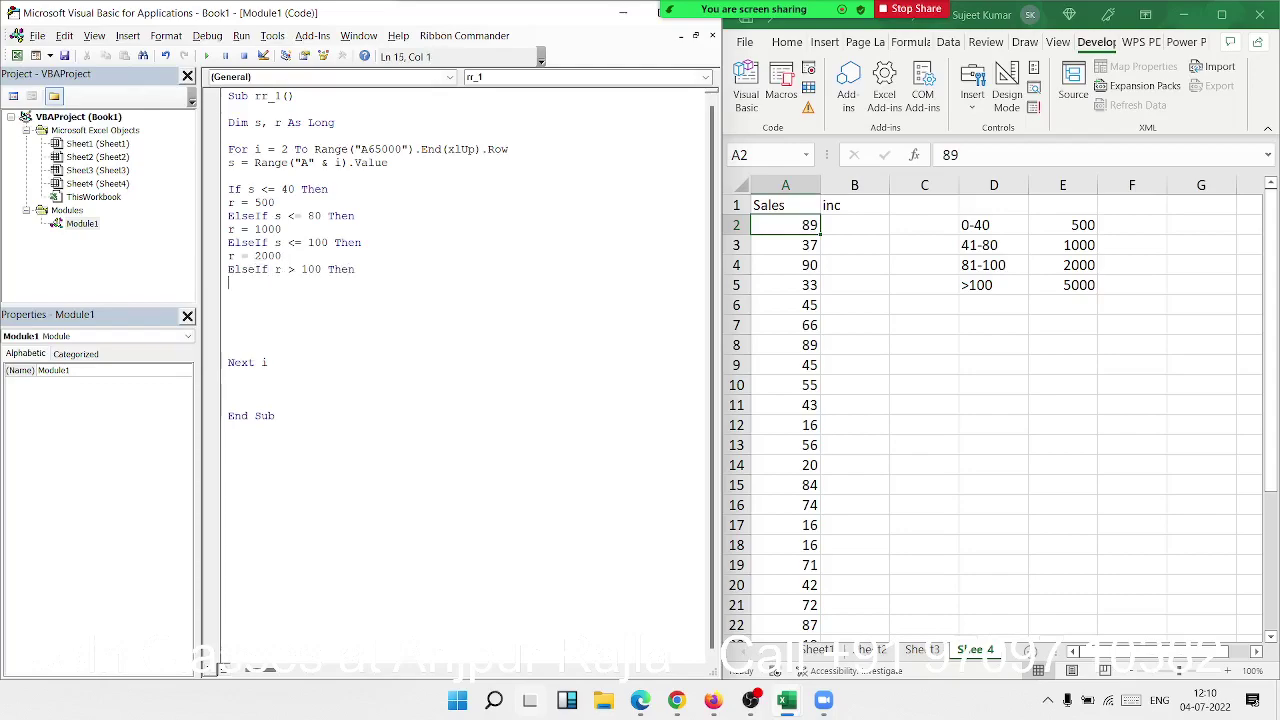
text(r= 50)
text(00)
key(Return)
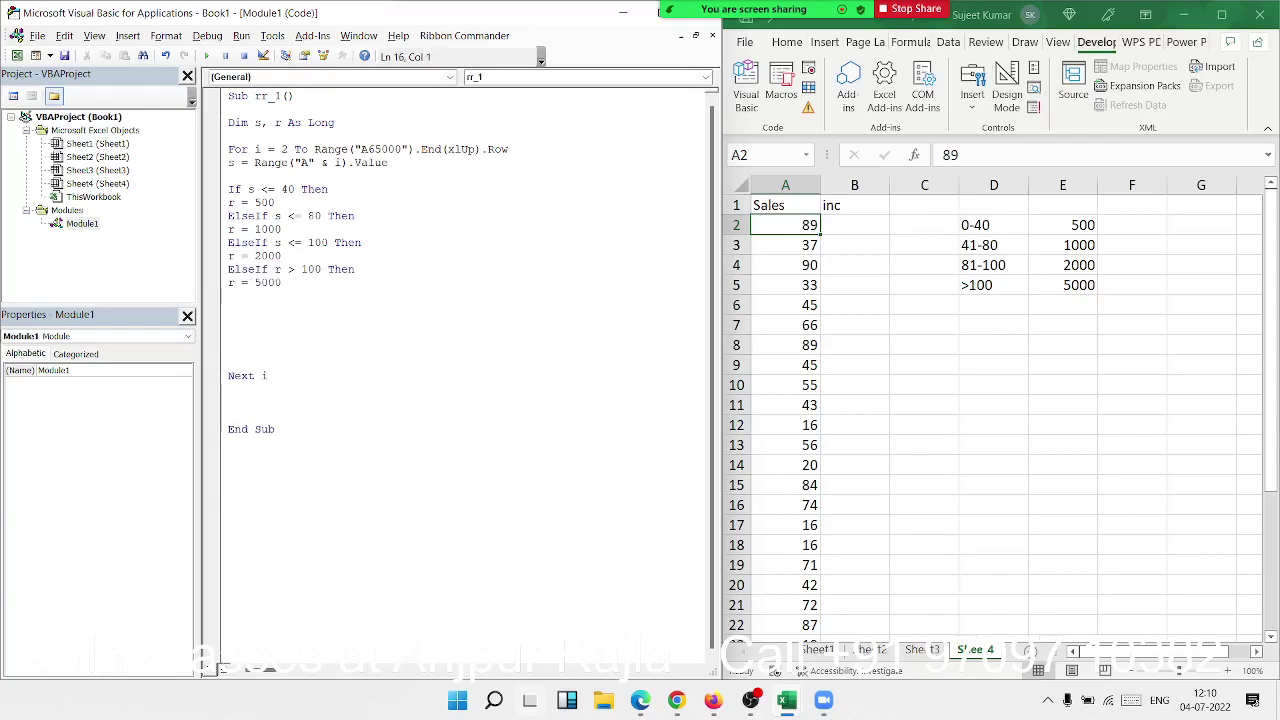
text(end if)
click(350, 360)
click(342, 308)
key(Return)
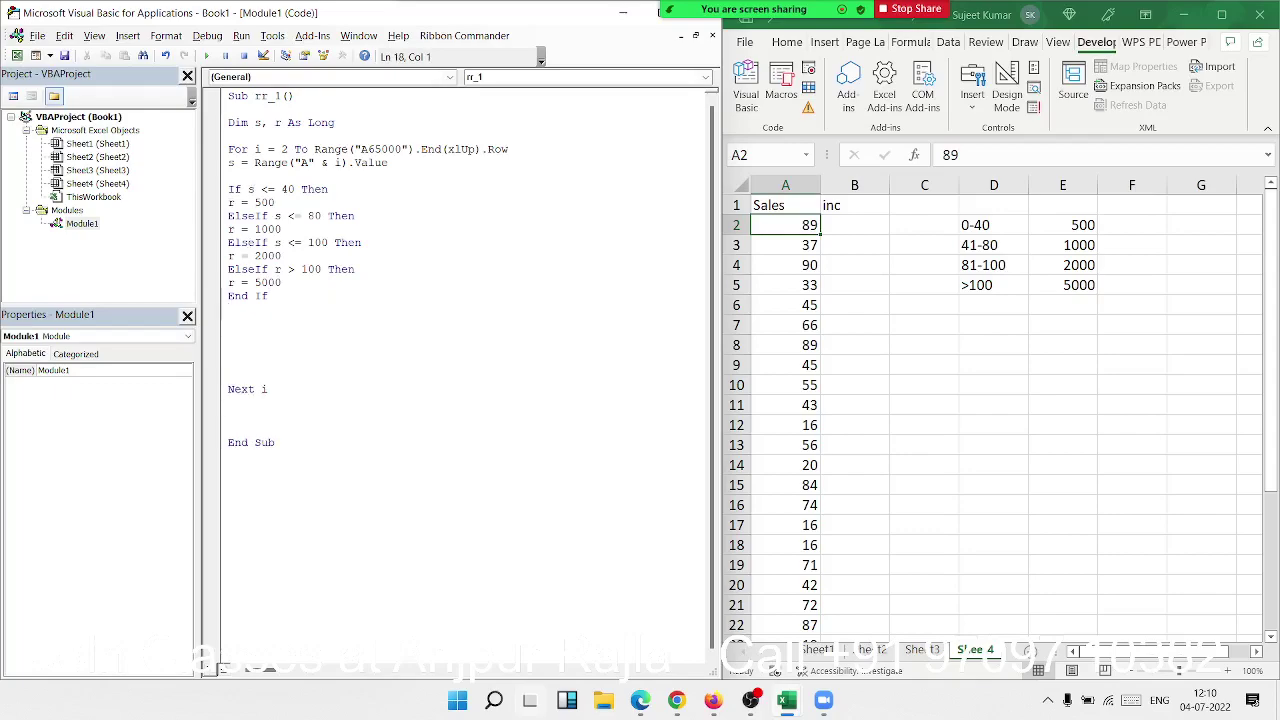
Step: Add the line Range("B" & i).Value = r just before Next i
text(range()
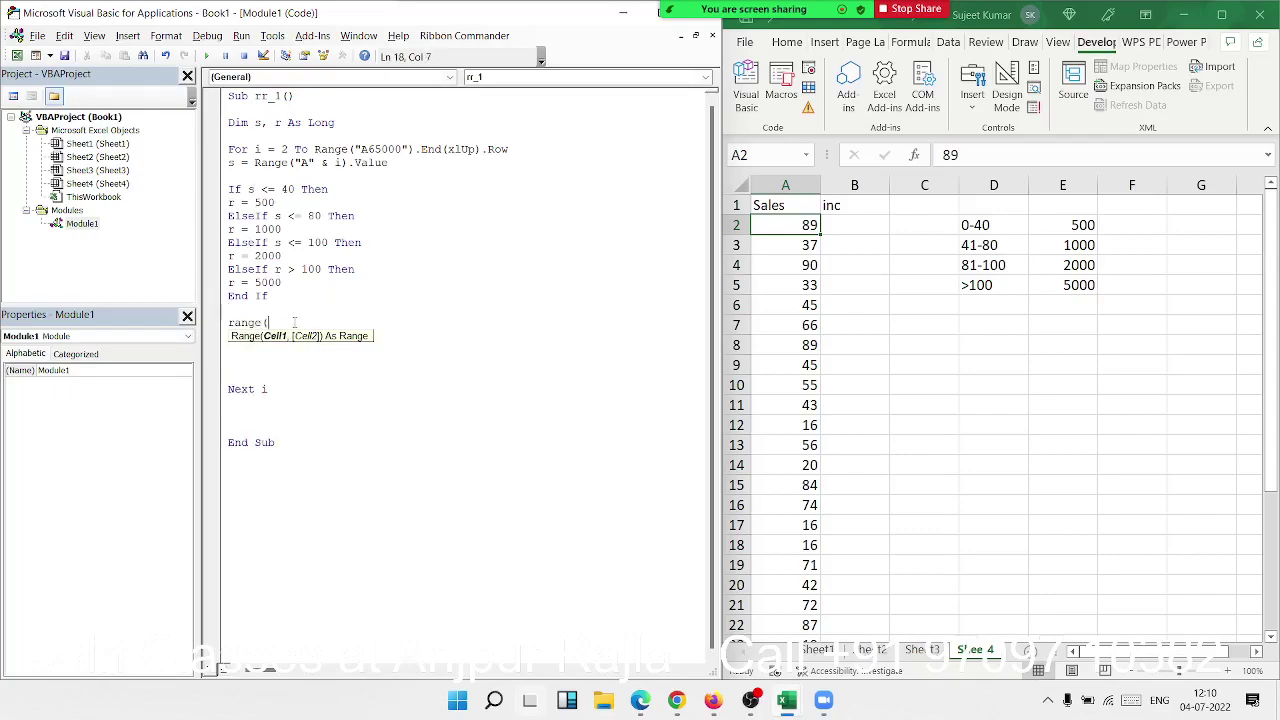
text("B" &)
text( i)
text().v)
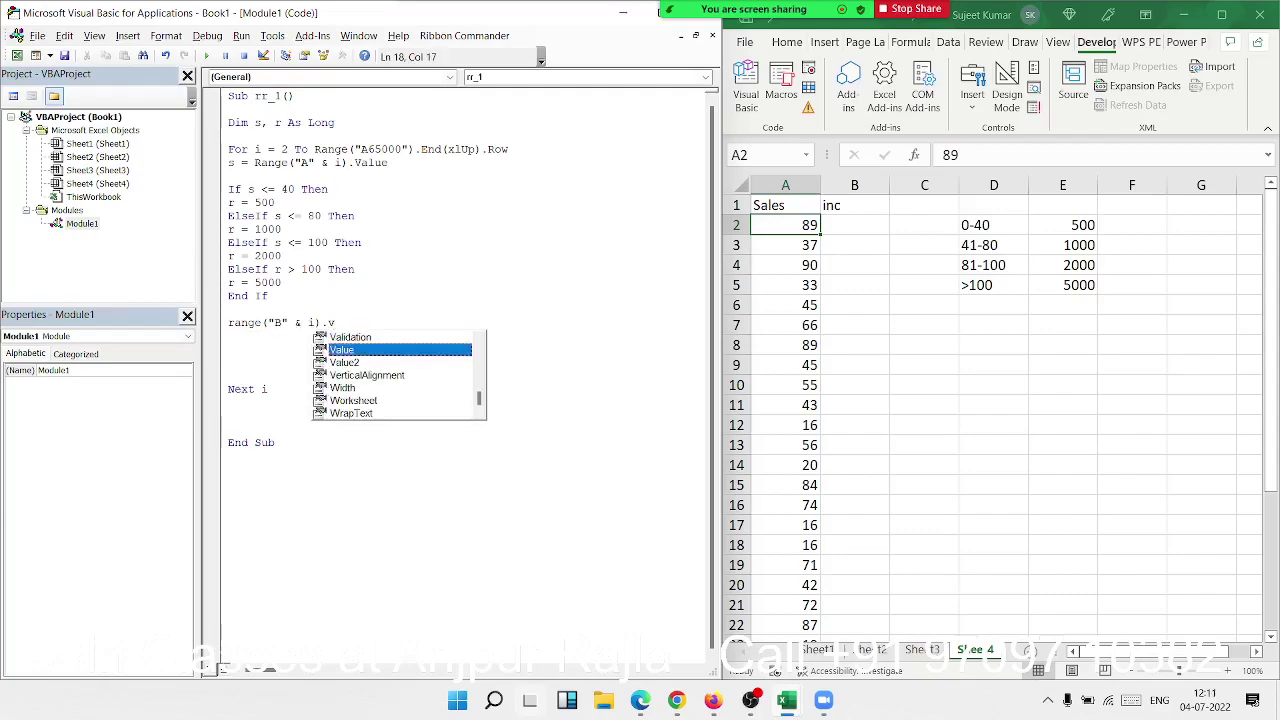
text(alu =)
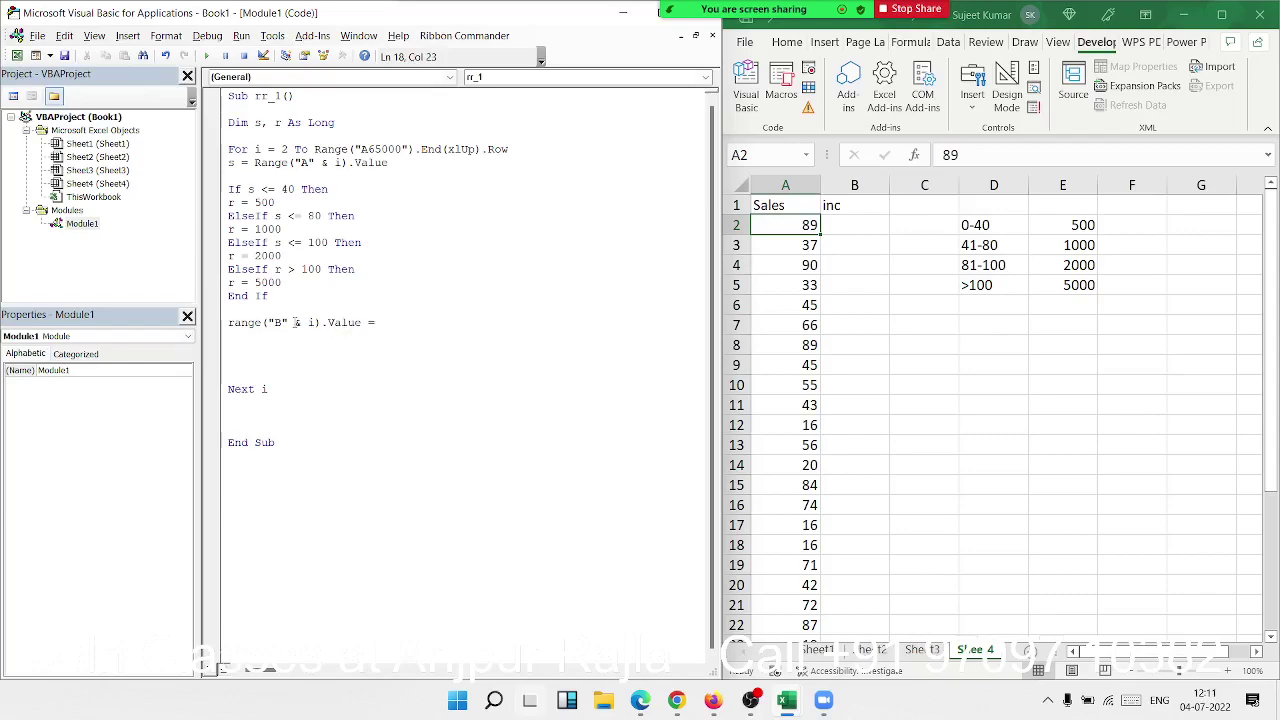
text( r)
key(Up)
click(290, 256)
Step: Run rr_1 to fill the inc column with 500, 1000 or 2000, then select the procedure
click(208, 57)
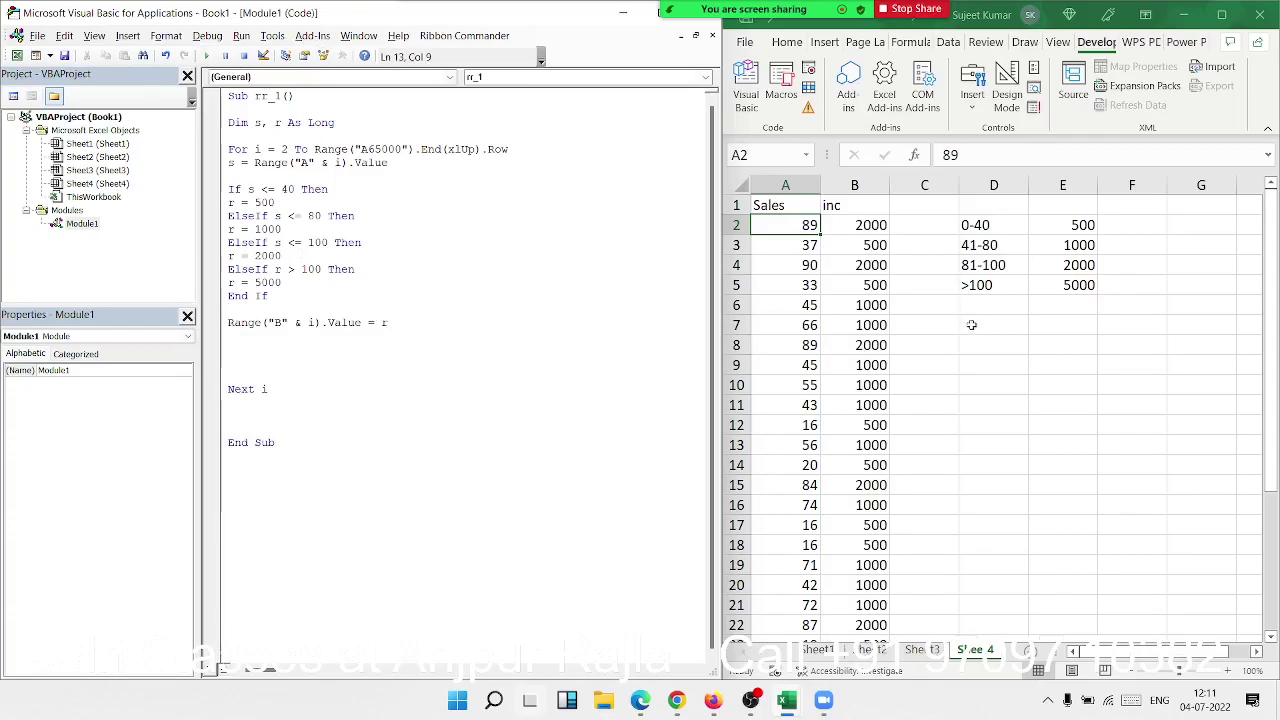
scroll(910, 335, down, 10)
scroll(905, 340, up, 2)
scroll(905, 340, up, 8)
mouse_move(405, 458)
mouse_down()
mouse_move(140, 104)
mouse_move(146, 90)
mouse_up()
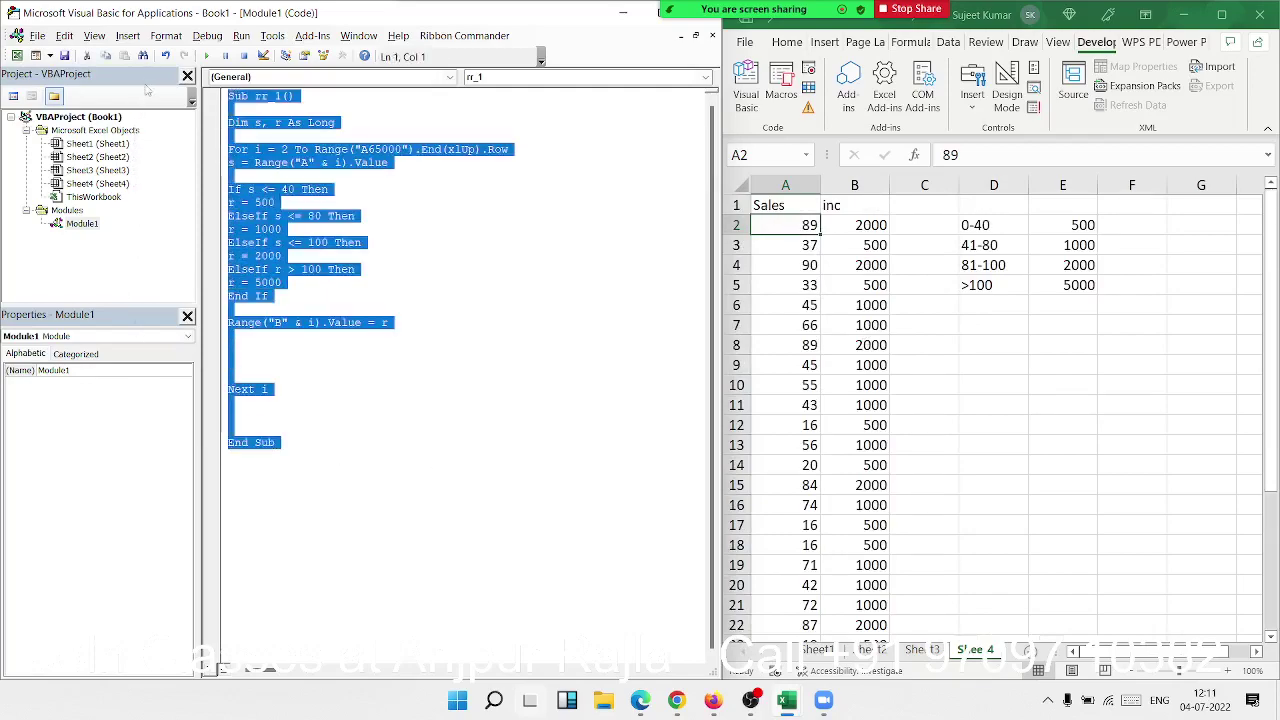
Step: Paste a copy of the rr_1 procedure below End Sub
key(ctrl+c)
click(240, 476)
key(ctrl+v)
scroll(310, 430, down, 1)
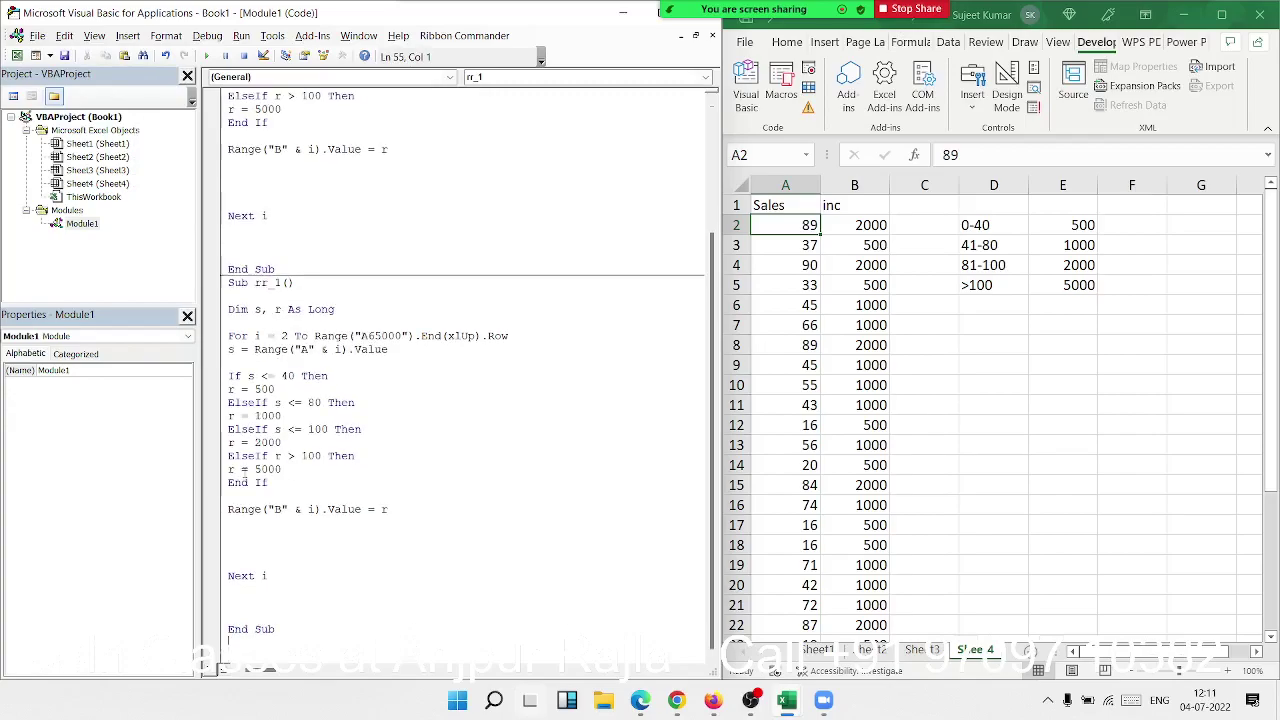
Step: Clear the inc values from B2 downward in the worksheet
click(870, 225)
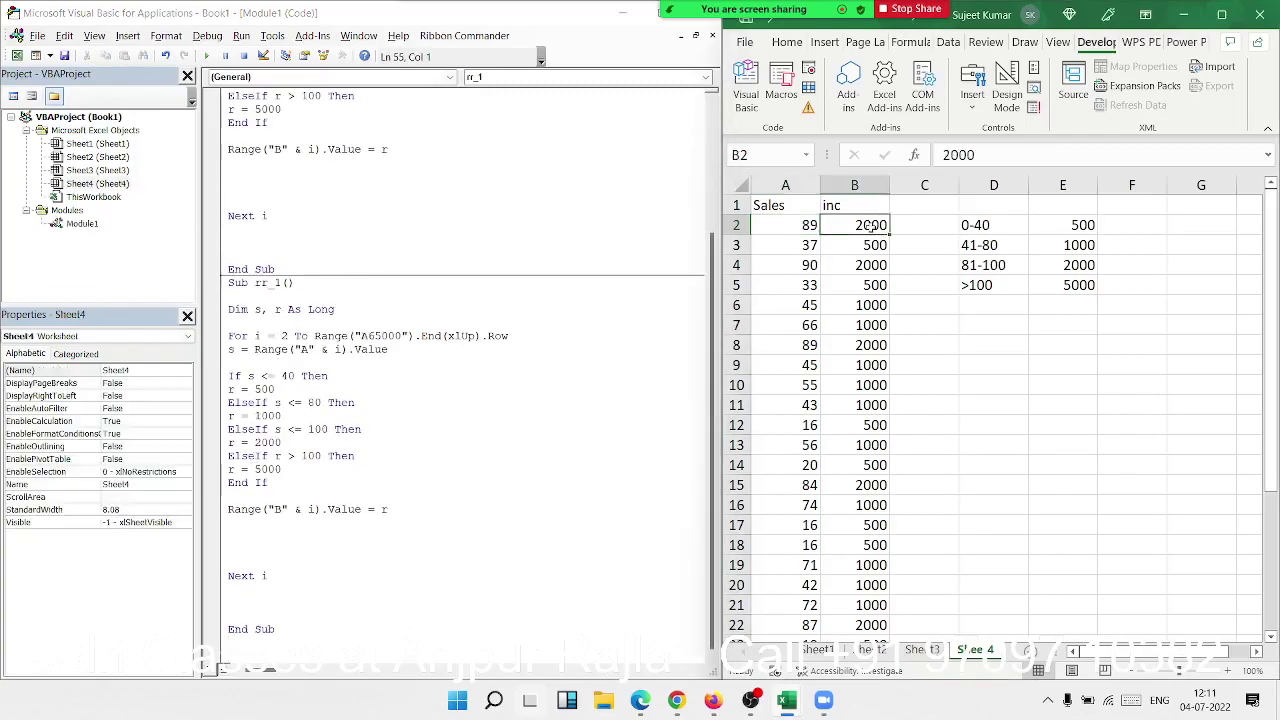
key(ctrl+shift+Down)
key(Delete)
scroll(870, 228, up, 5)
key(Up)
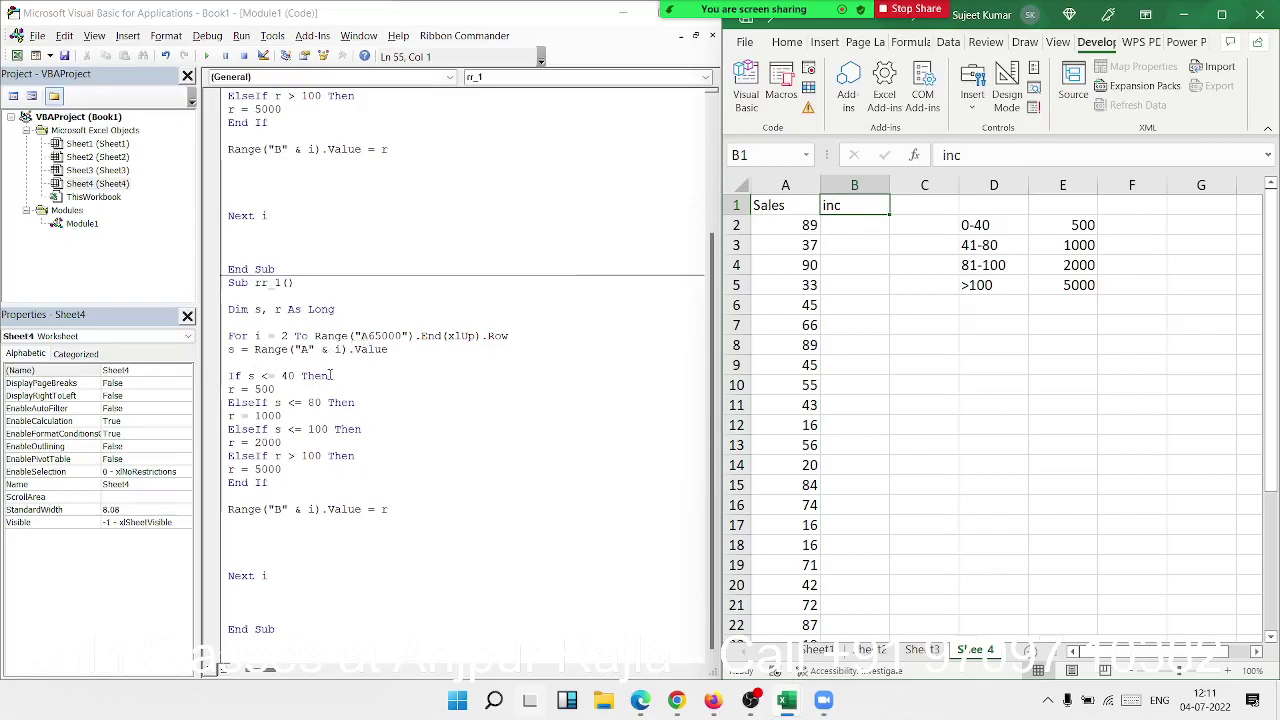
Step: Delete the If…End If block from the copied macro, leaving blank lines above the column B line
mouse_move(268, 483)
mouse_down()
mouse_move(220, 440)
mouse_move(213, 372)
mouse_up()
key(Delete)
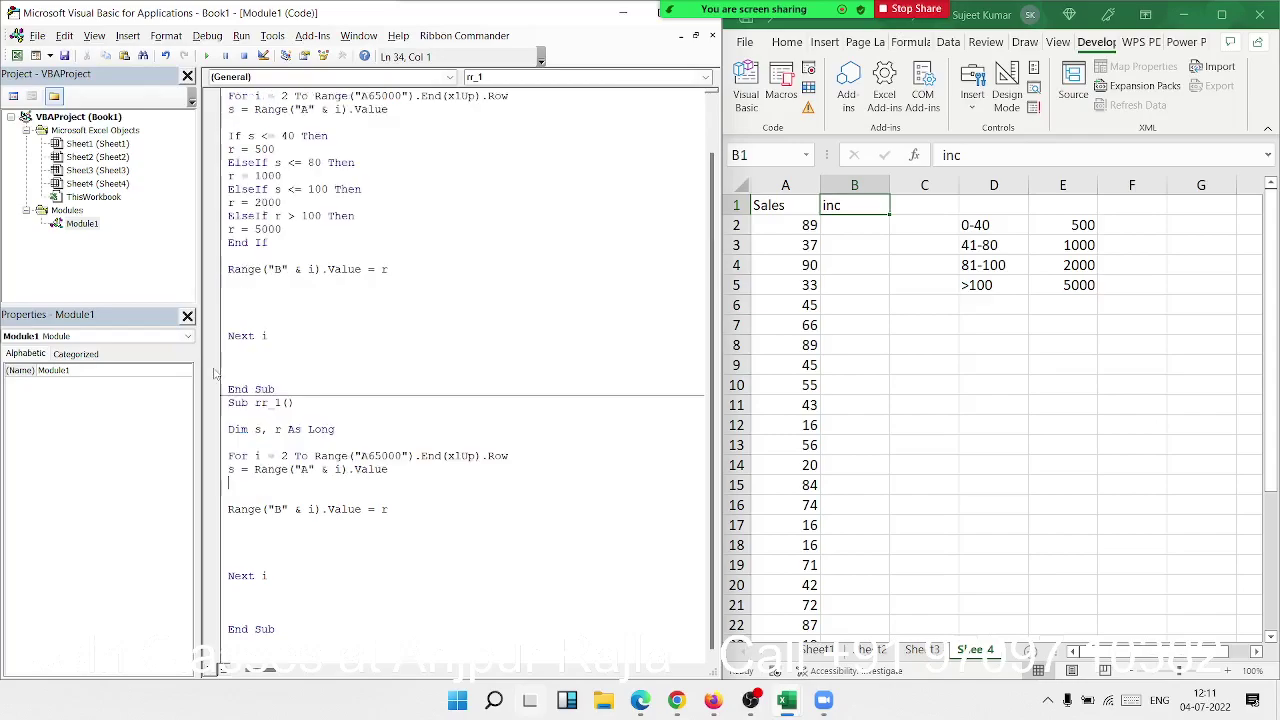
key(Return)
key(Return)
key(Return)
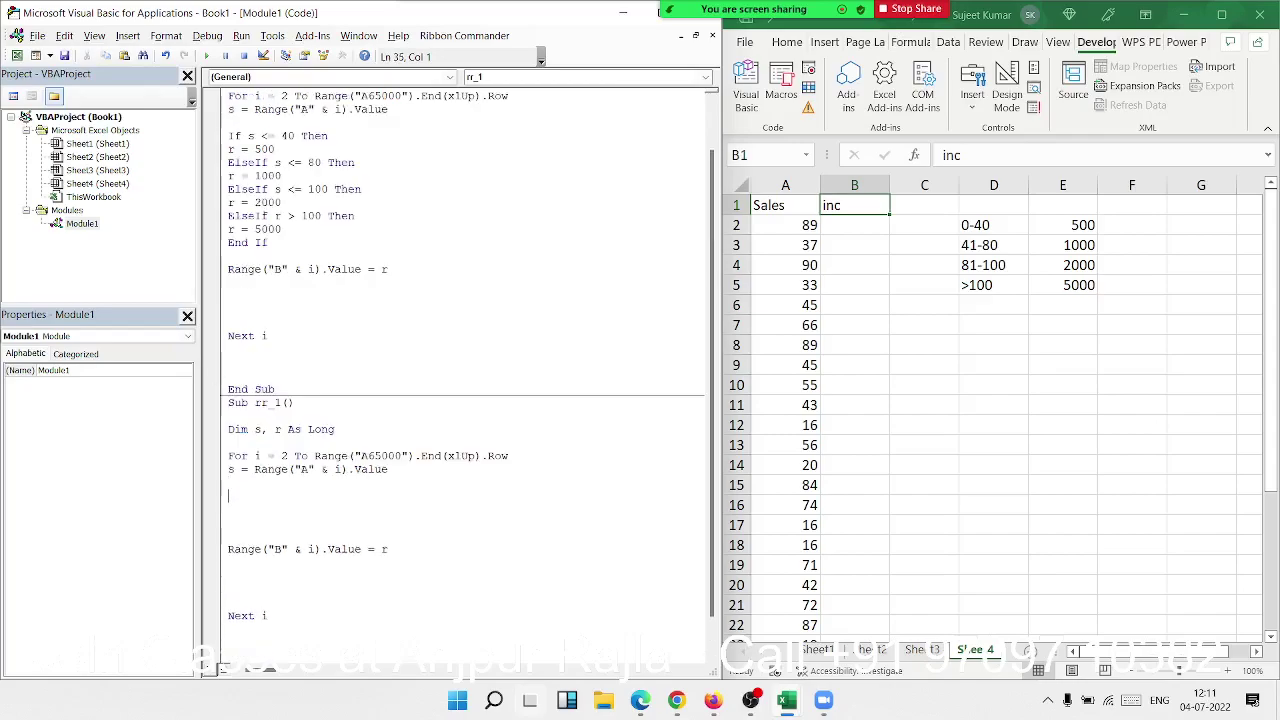
Step: Start Select Case s with a first branch Case Is <= 40 setting r = 500
text(select )
text(case)
key(Return)
key(Return)
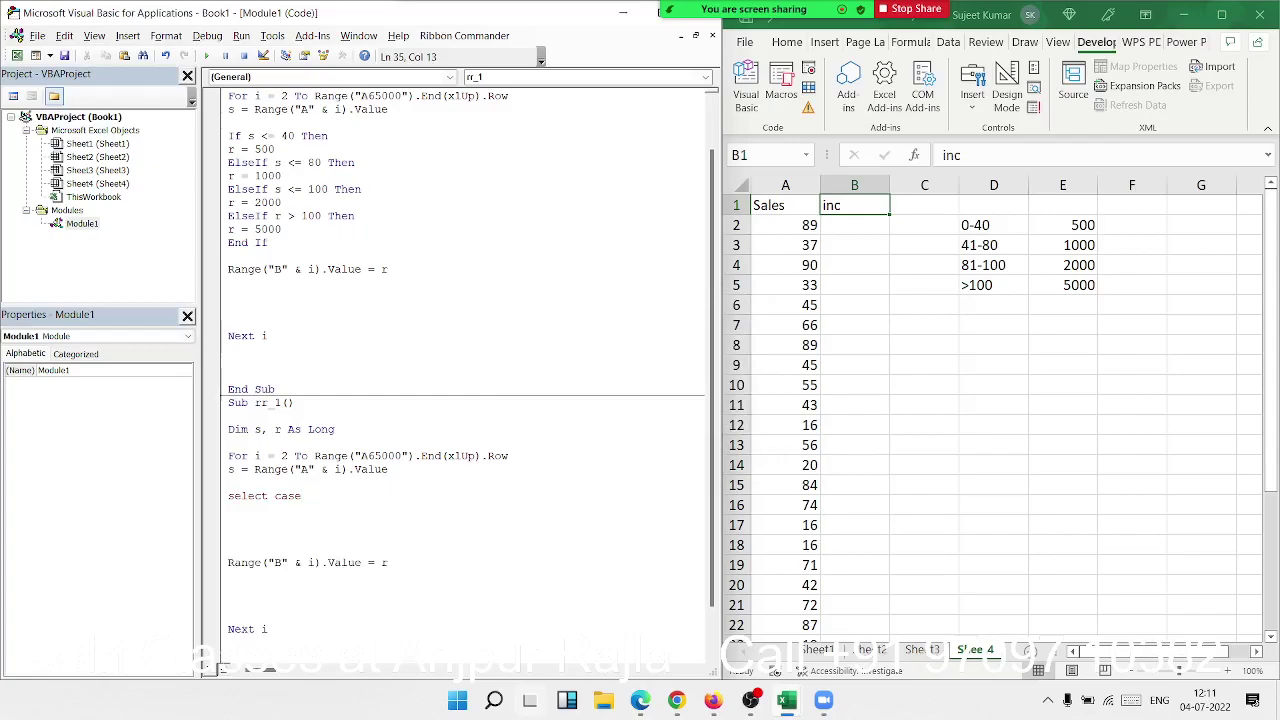
text(s)
key(Return)
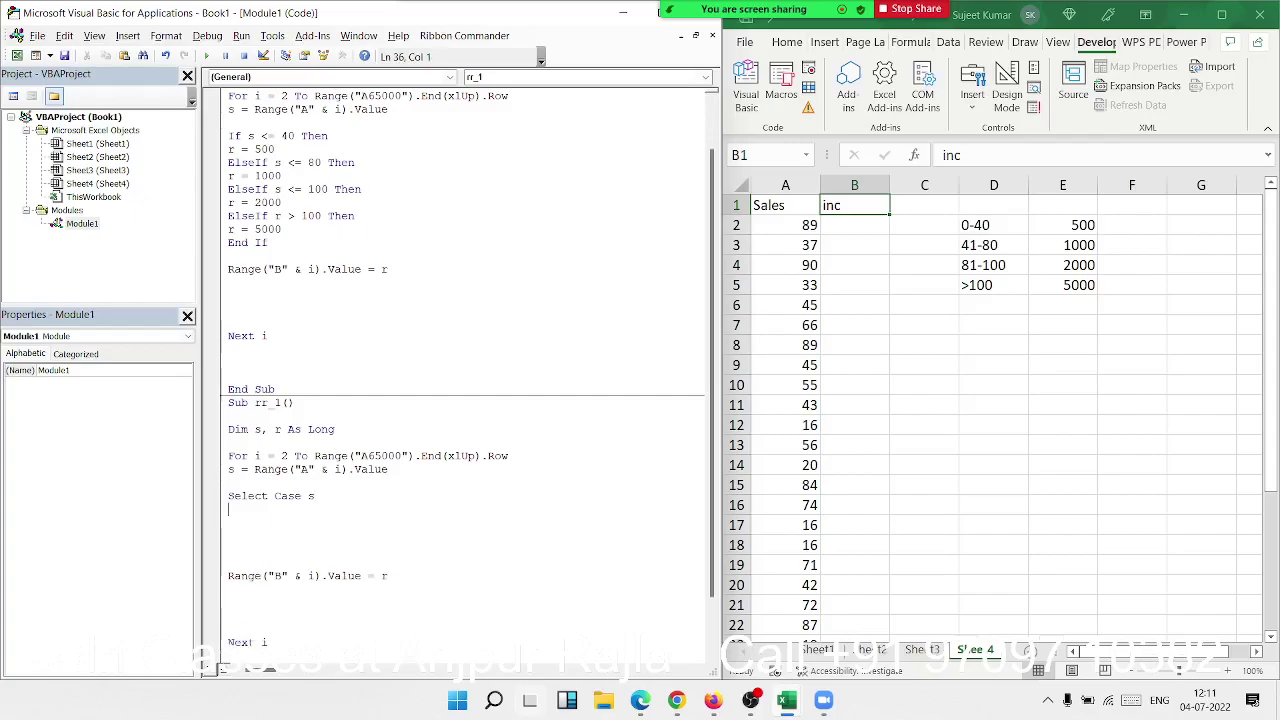
text(case )
text(<=)
text(40)
text(then)
key(Return)
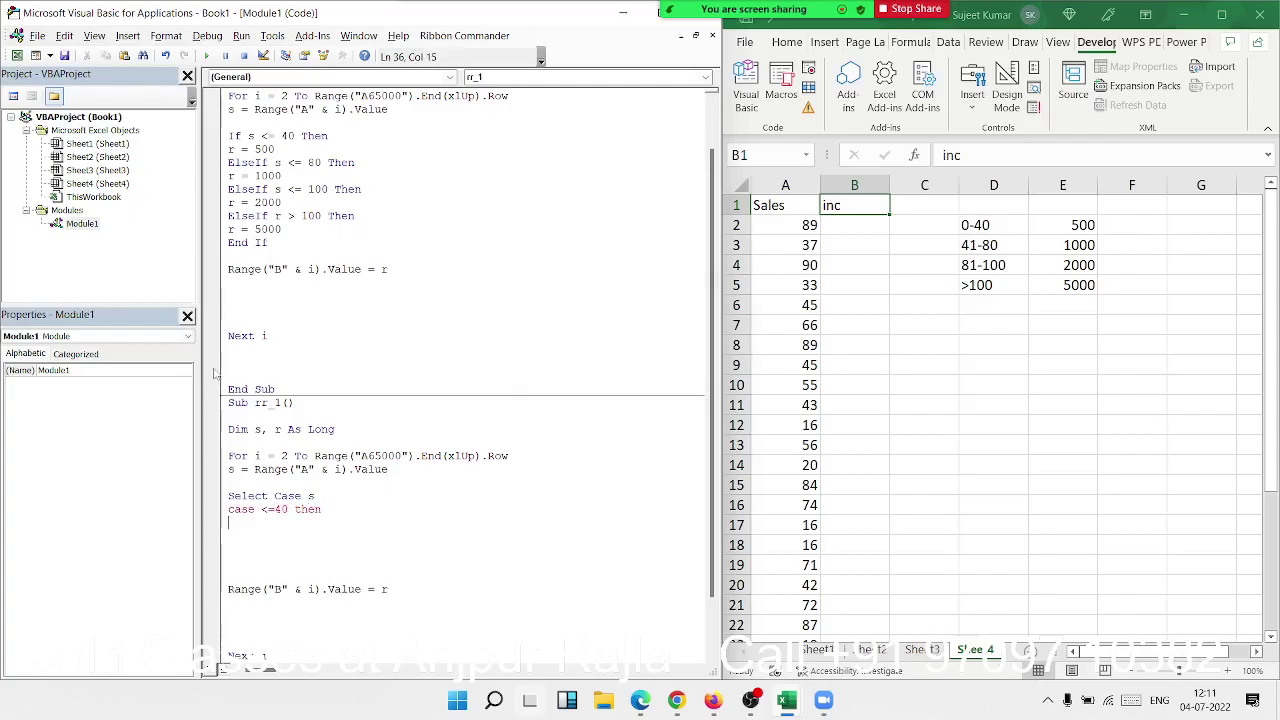
key(Return)
key(BackSpace)
key(Return)
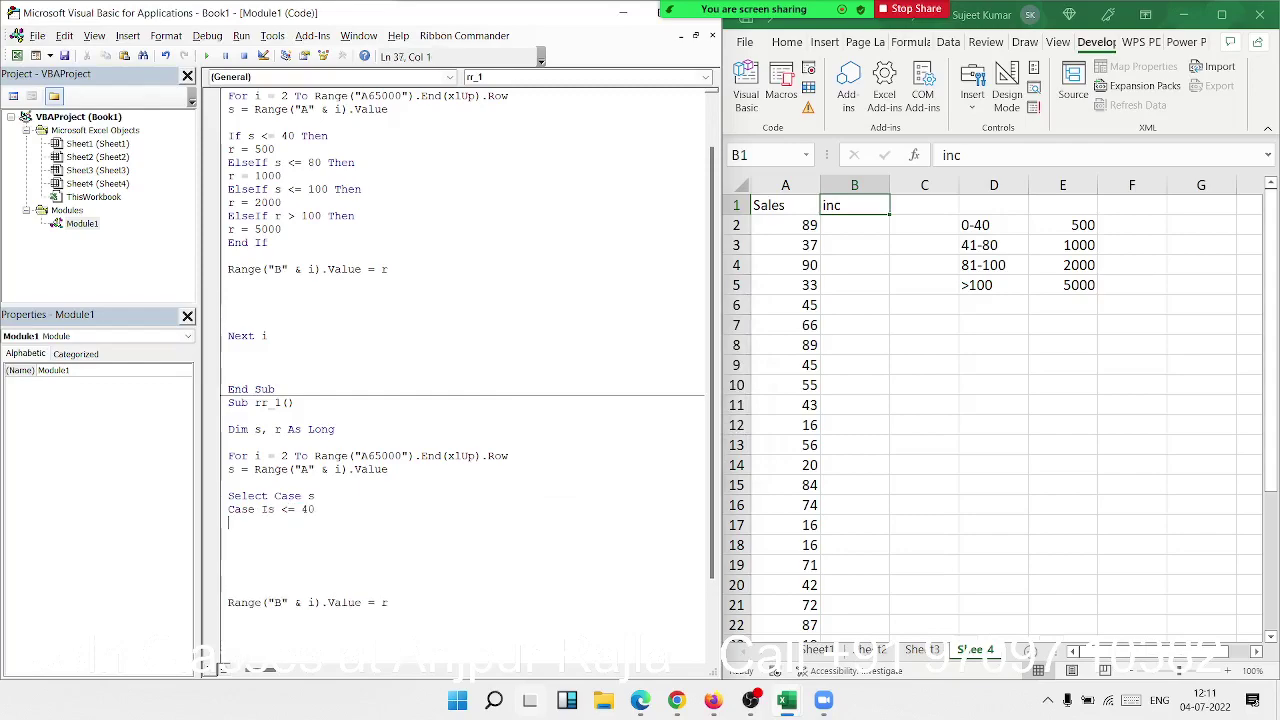
text(r =)
text( 5)
text(00)
key(Return)
Step: Add Case 41 To 80 with r = 1000 and Case 81 To 100 with r = 2000
text(c)
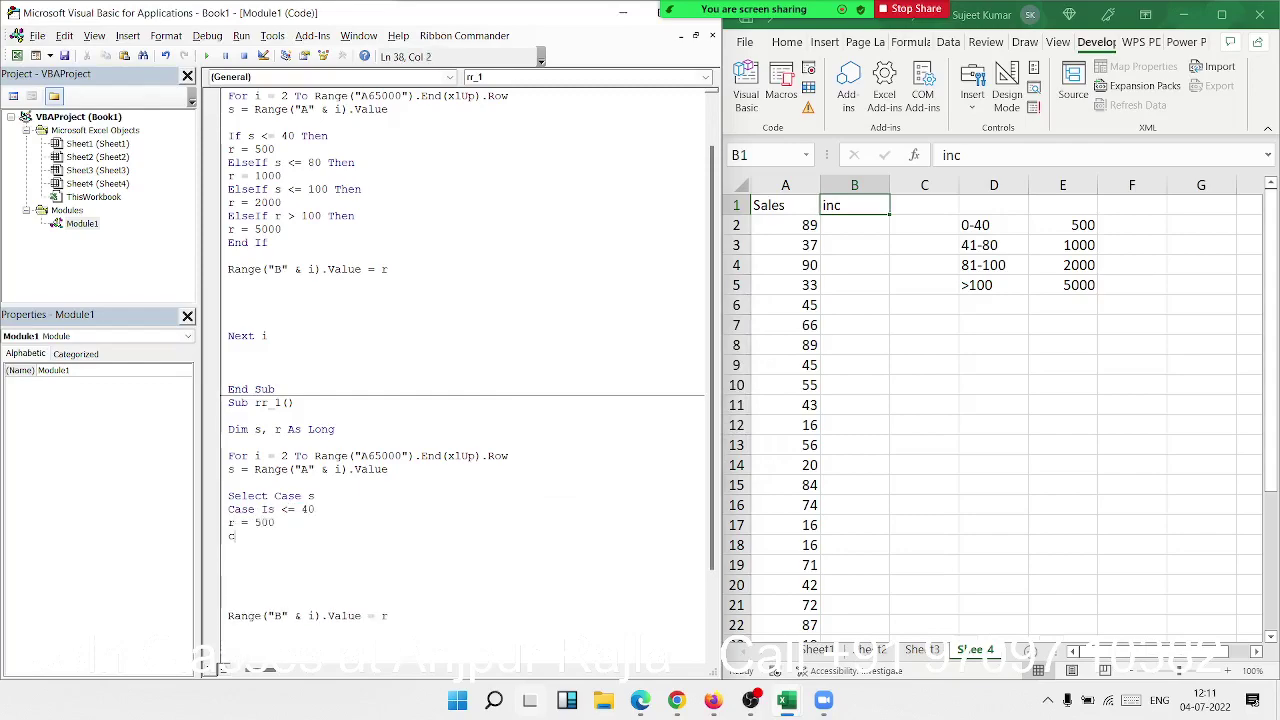
text(ase4)
text(1to )
text(80)
key(Return)
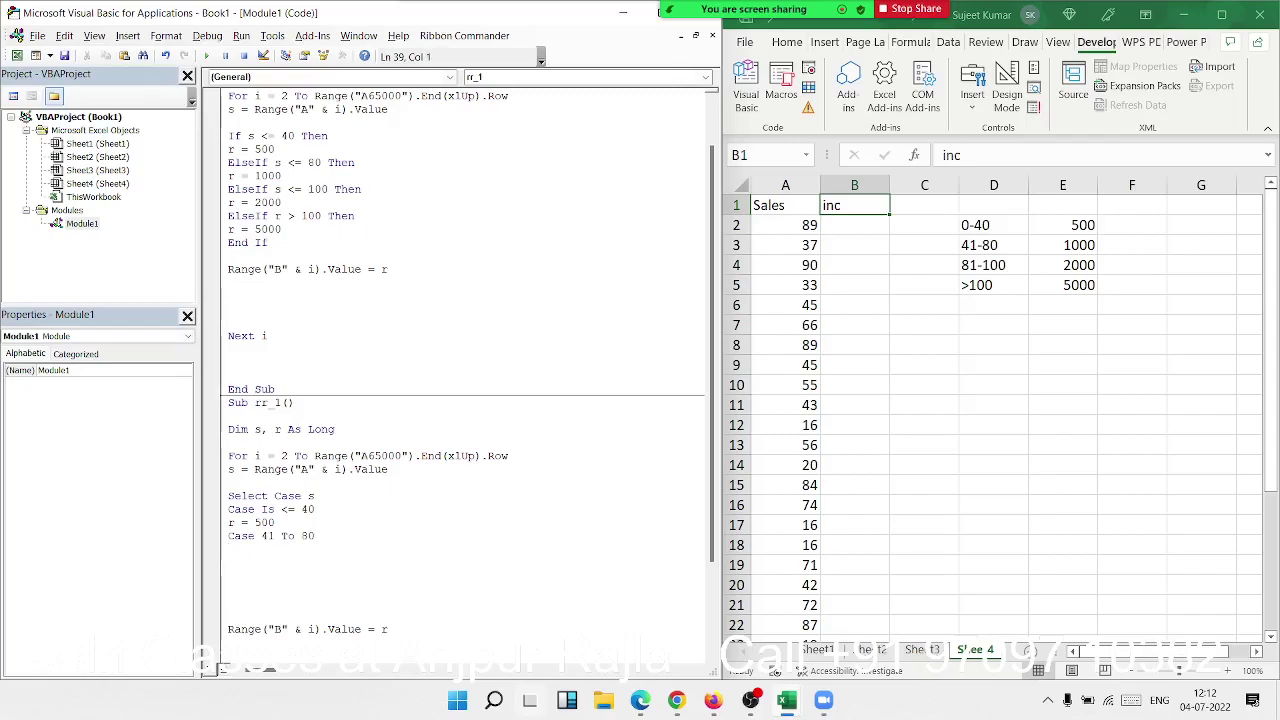
text(r = 1)
text(000)
key(Return)
text(cas)
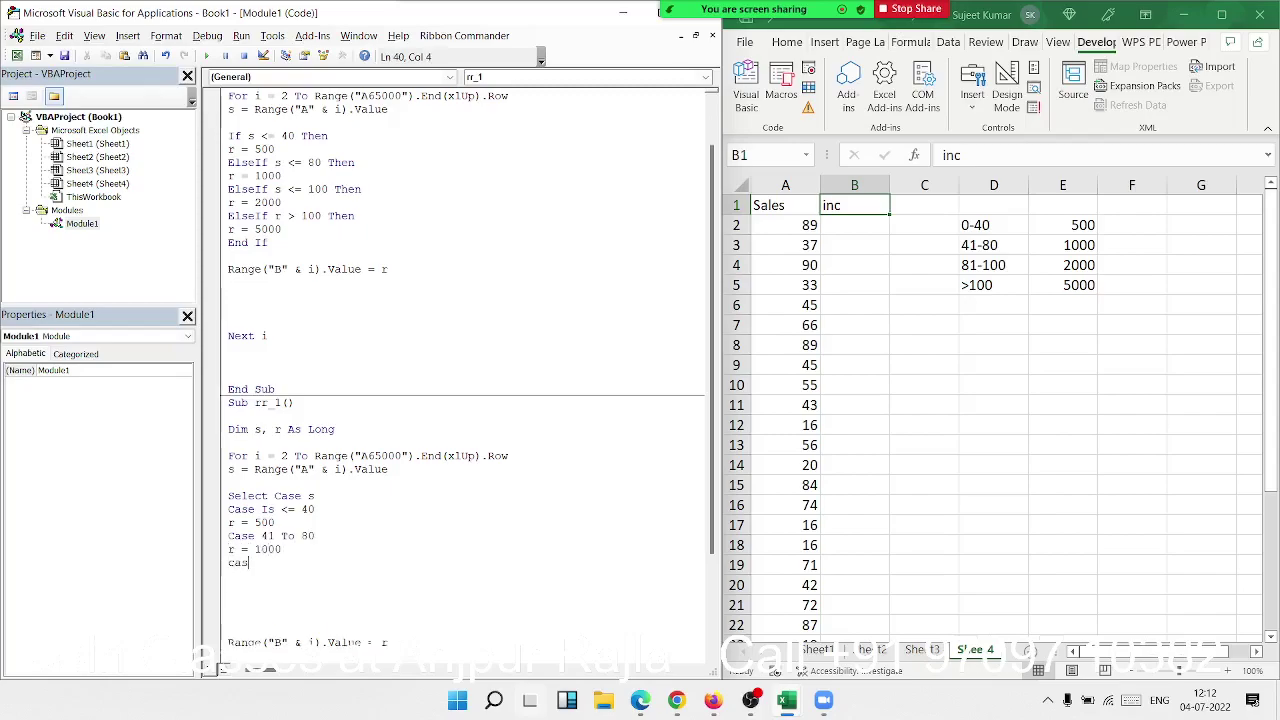
text(e 81)
text(to )
text(100)
key(Return)
text(r = )
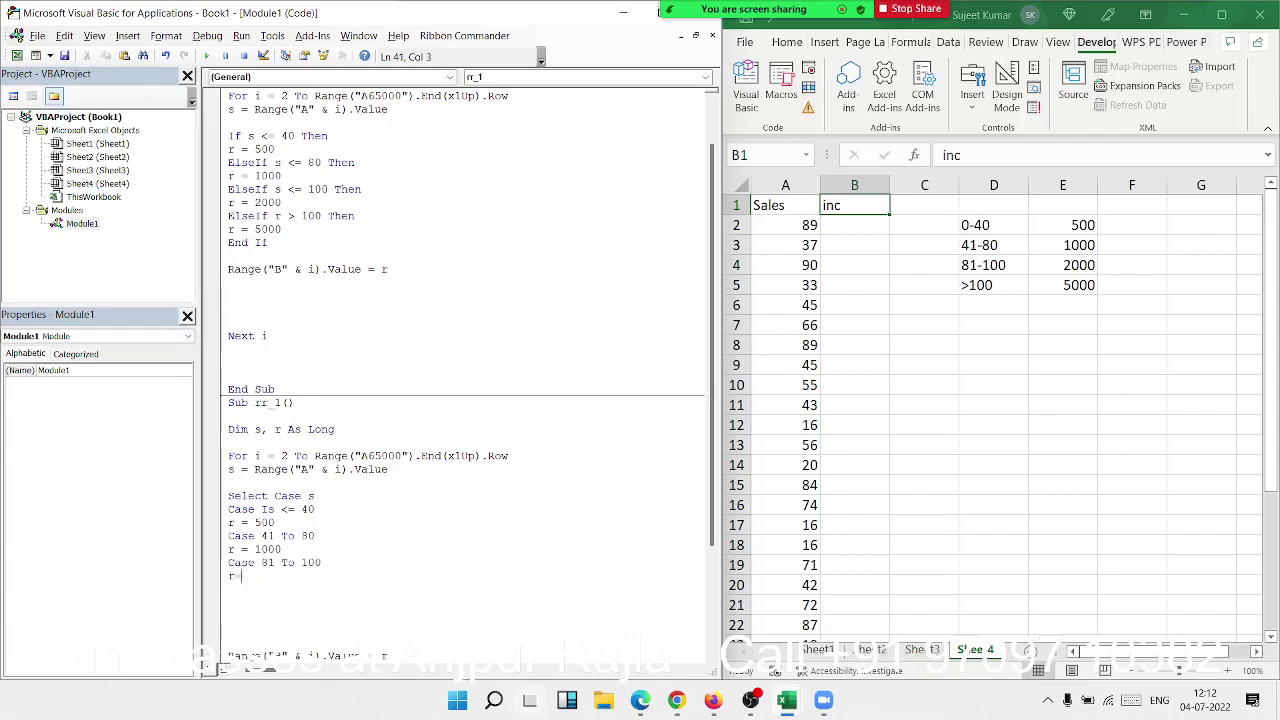
text(200)
text(0)
key(Return)
Step: Add Case Is > 100 with r = 5000 and close the block with End Select
text(cas)
text(e)
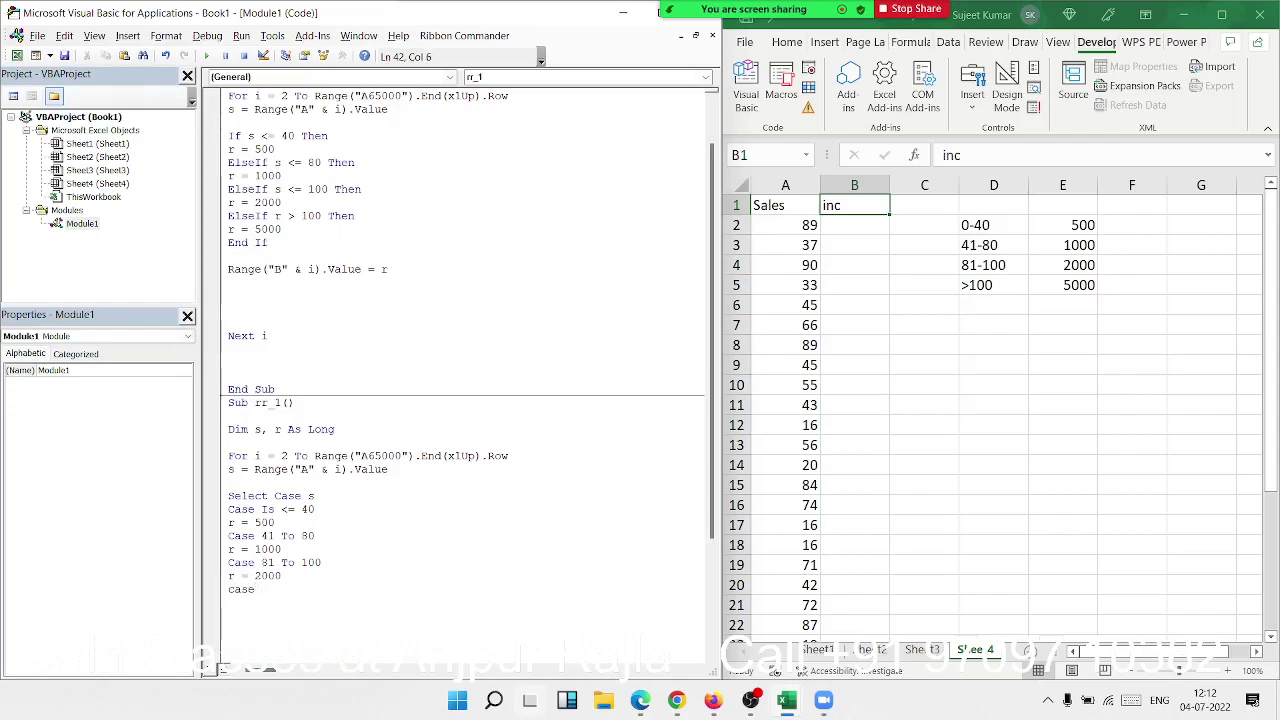
text(is>100)
key(Return)
text(5000)
key(Return)
text(e)
text(m)
text(d)
text(se)
text(lect)
key(Return)
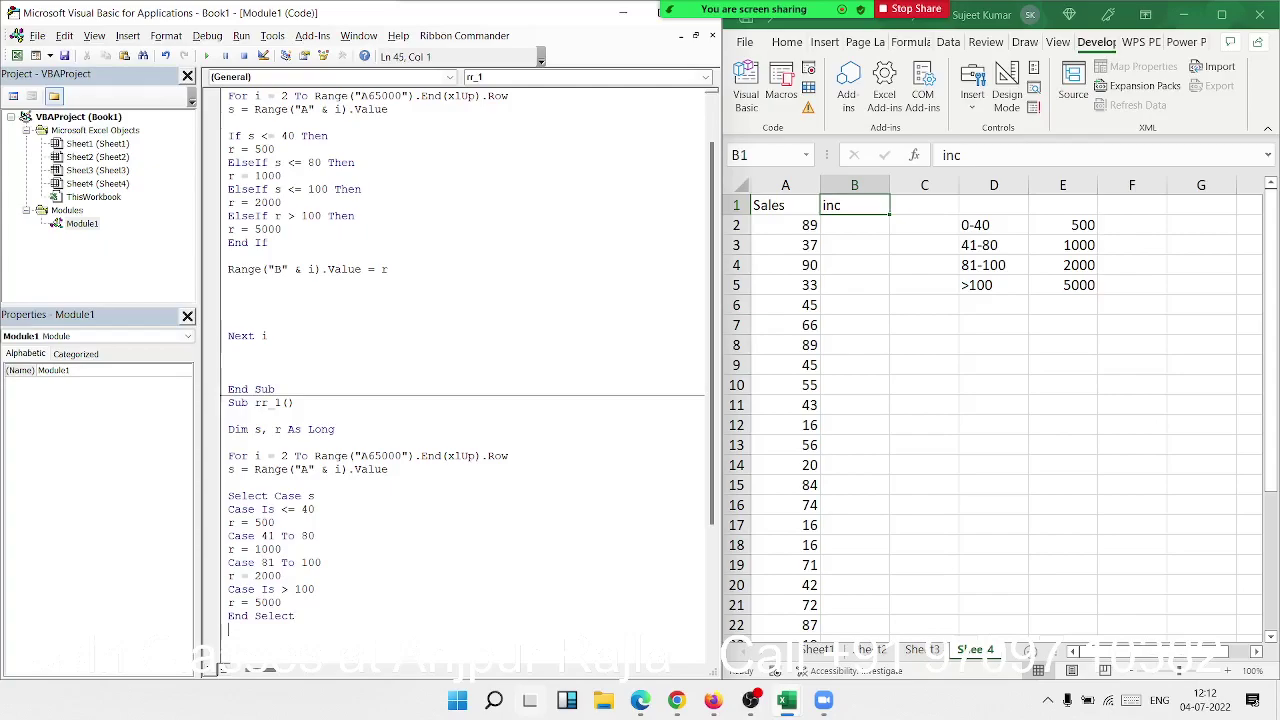
scroll(265, 428, down, 1)
scroll(280, 440, down, 2)
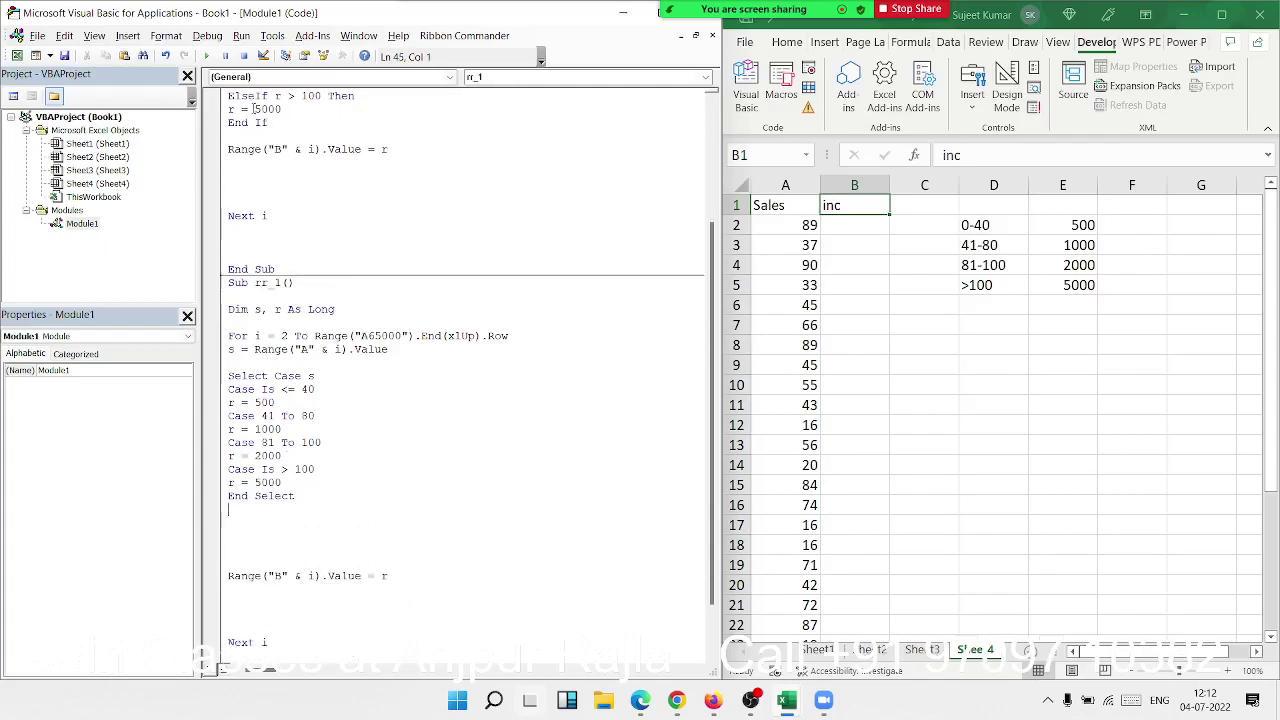
click(206, 56)
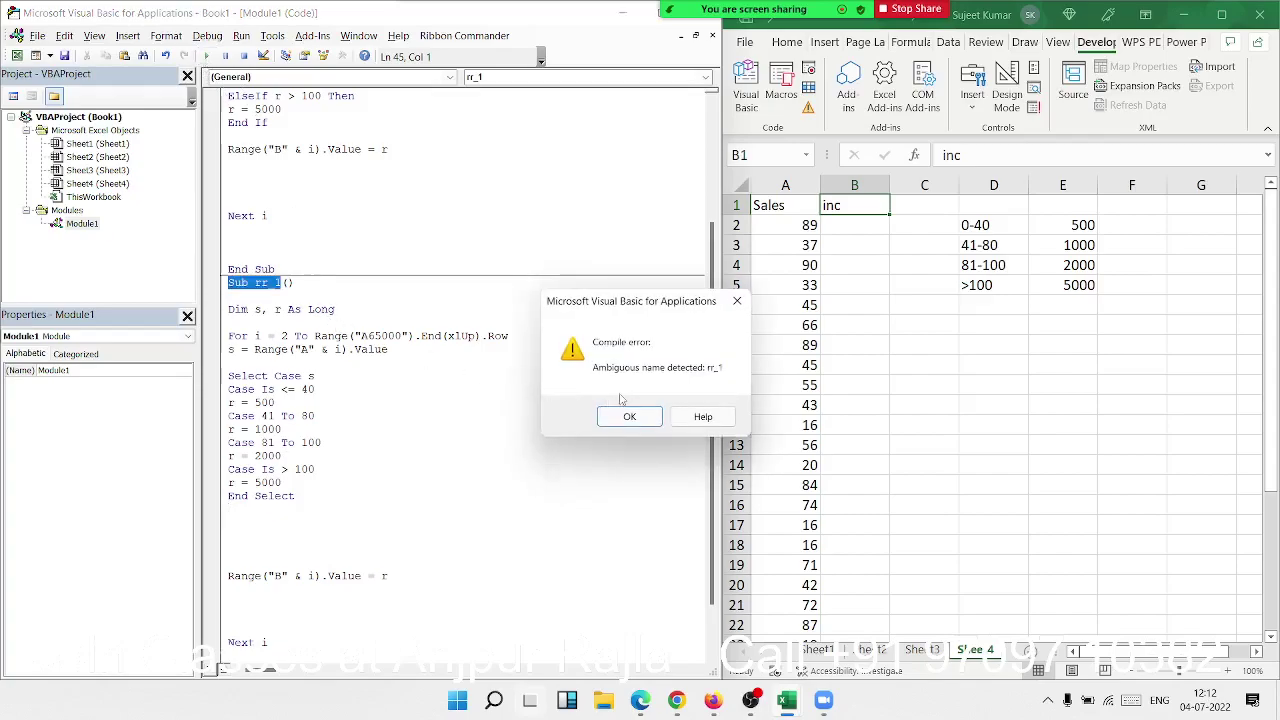
click(640, 418)
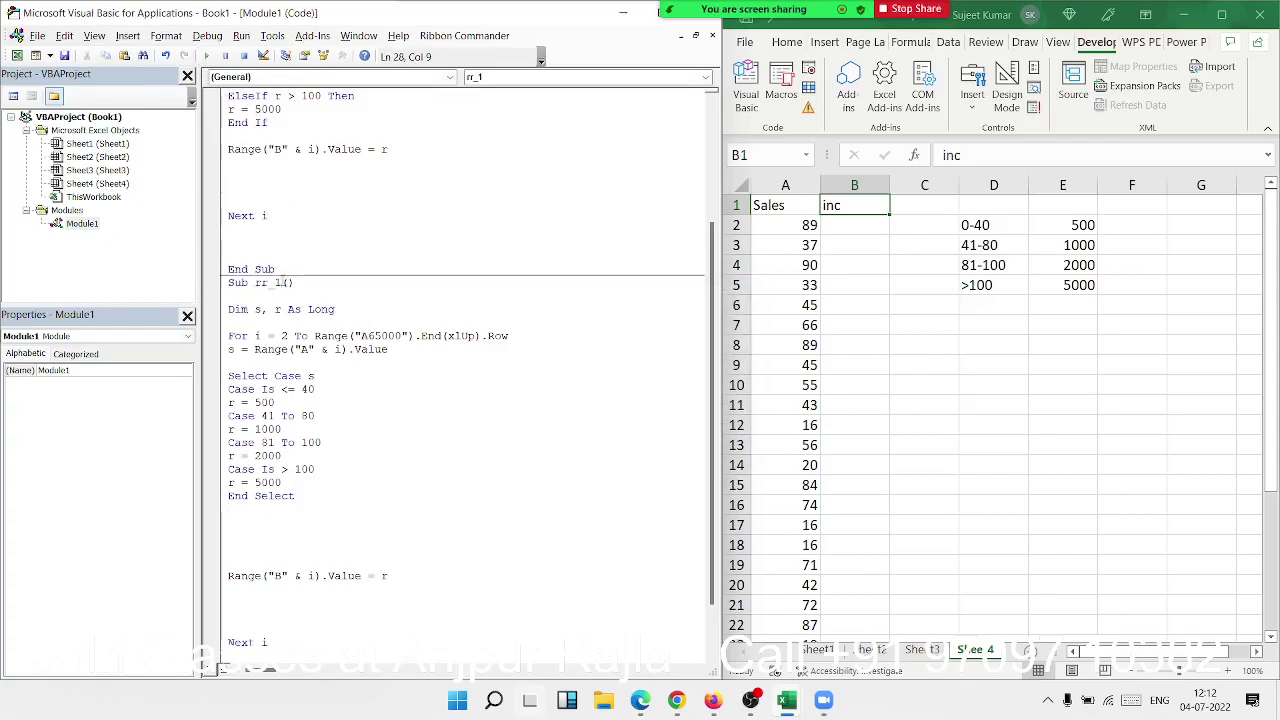
key(BackSpace)
text(2)
drag(340, 372, 229, 362)
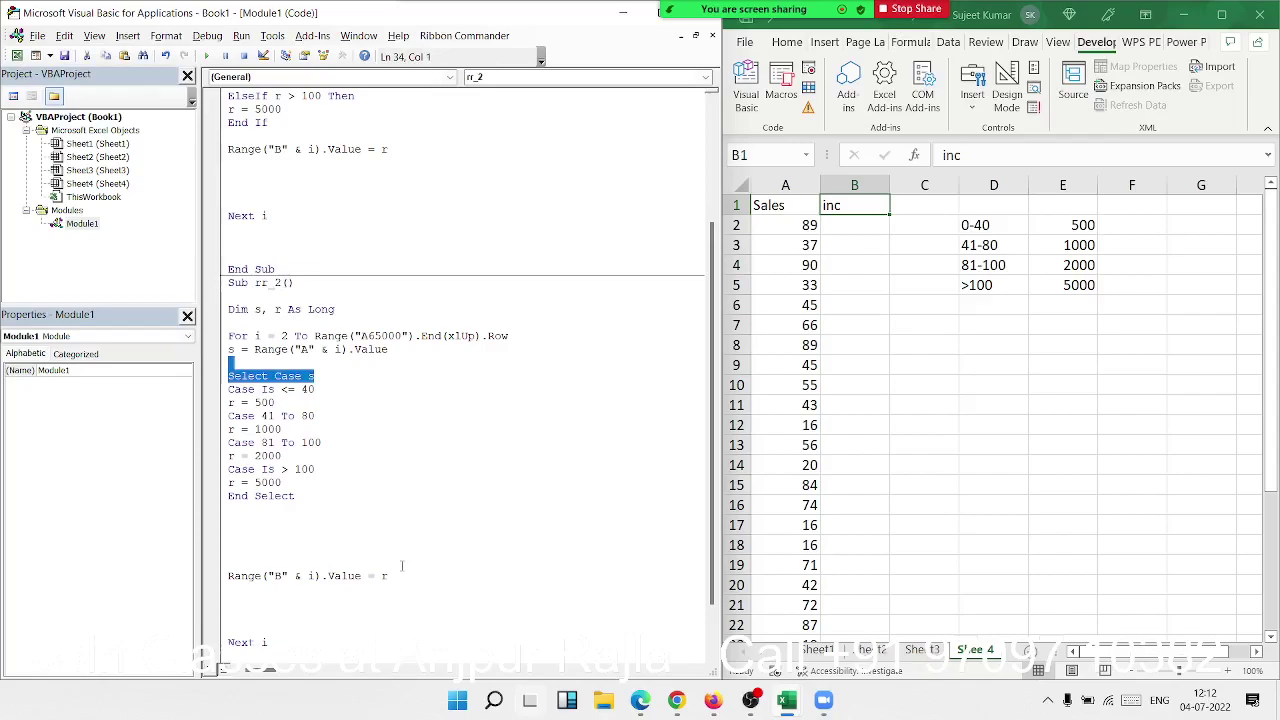
click(314, 415)
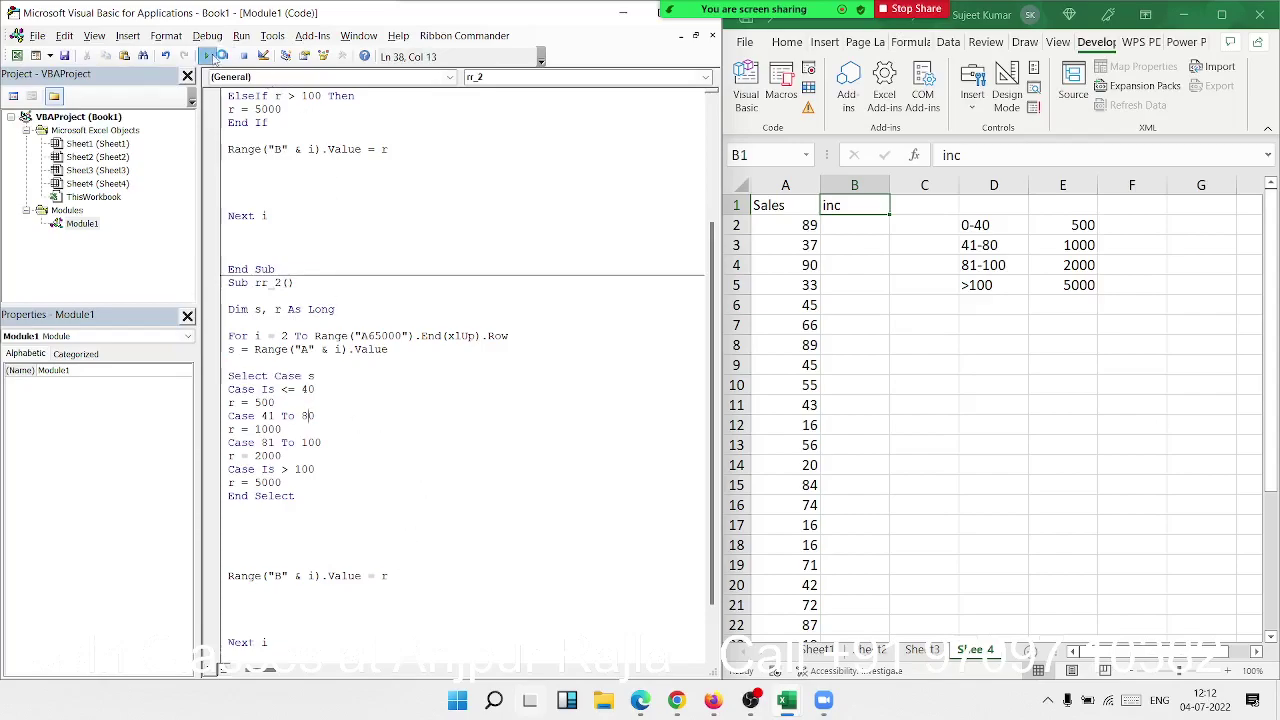
click(208, 56)
scroll(874, 332, down, 10)
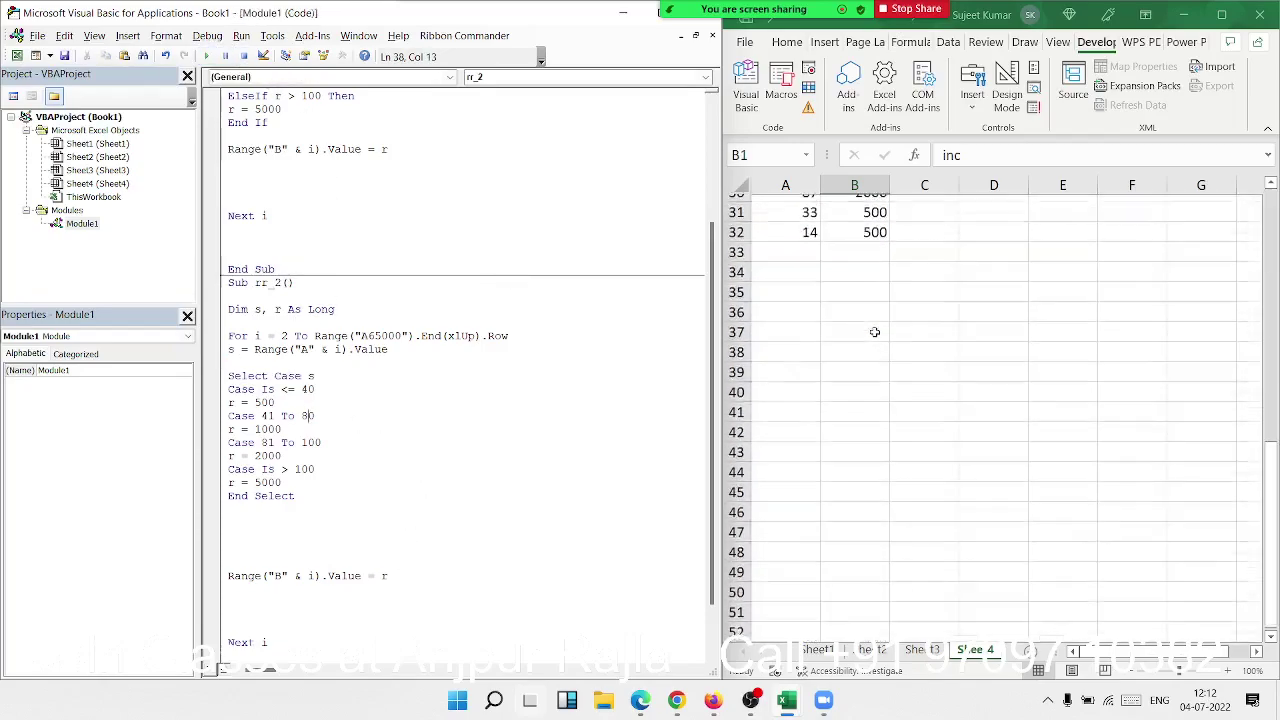
scroll(874, 332, up, 9)
scroll(874, 332, up, 1)
scroll(424, 506, down, 2)
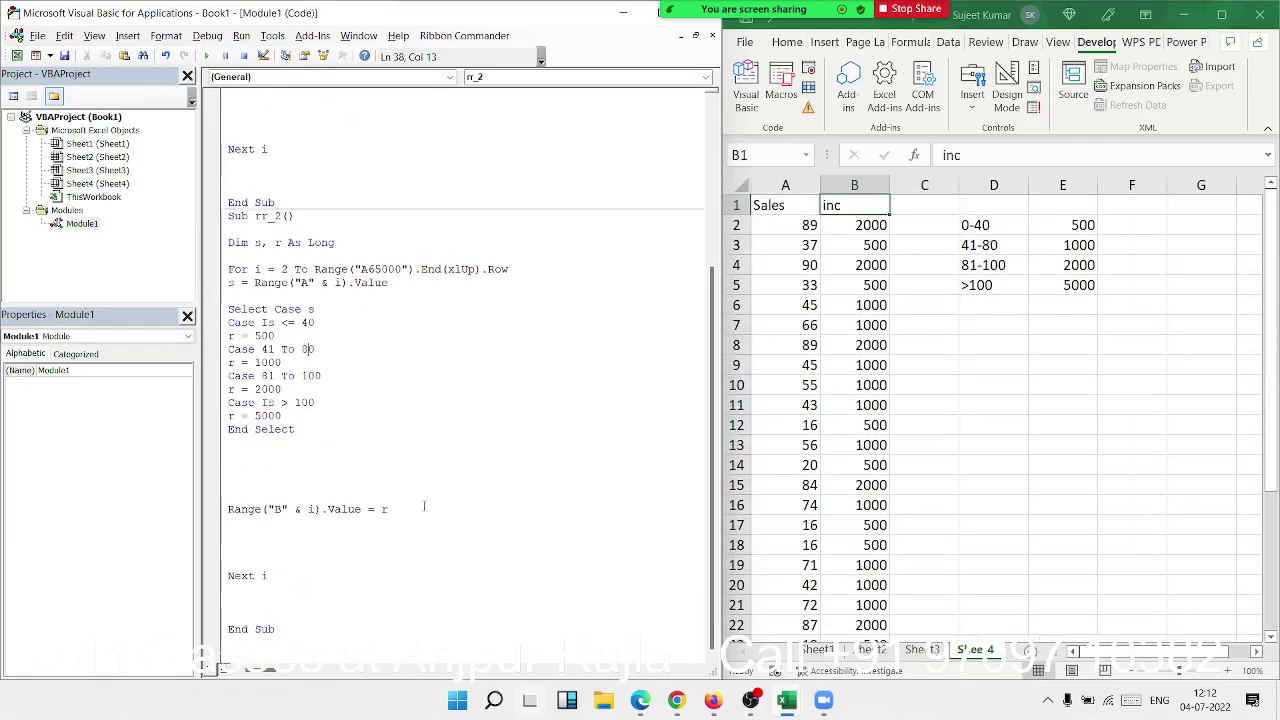
drag(278, 630, 230, 490)
click(283, 636)
key(Return)
key(Return)
key(Return)
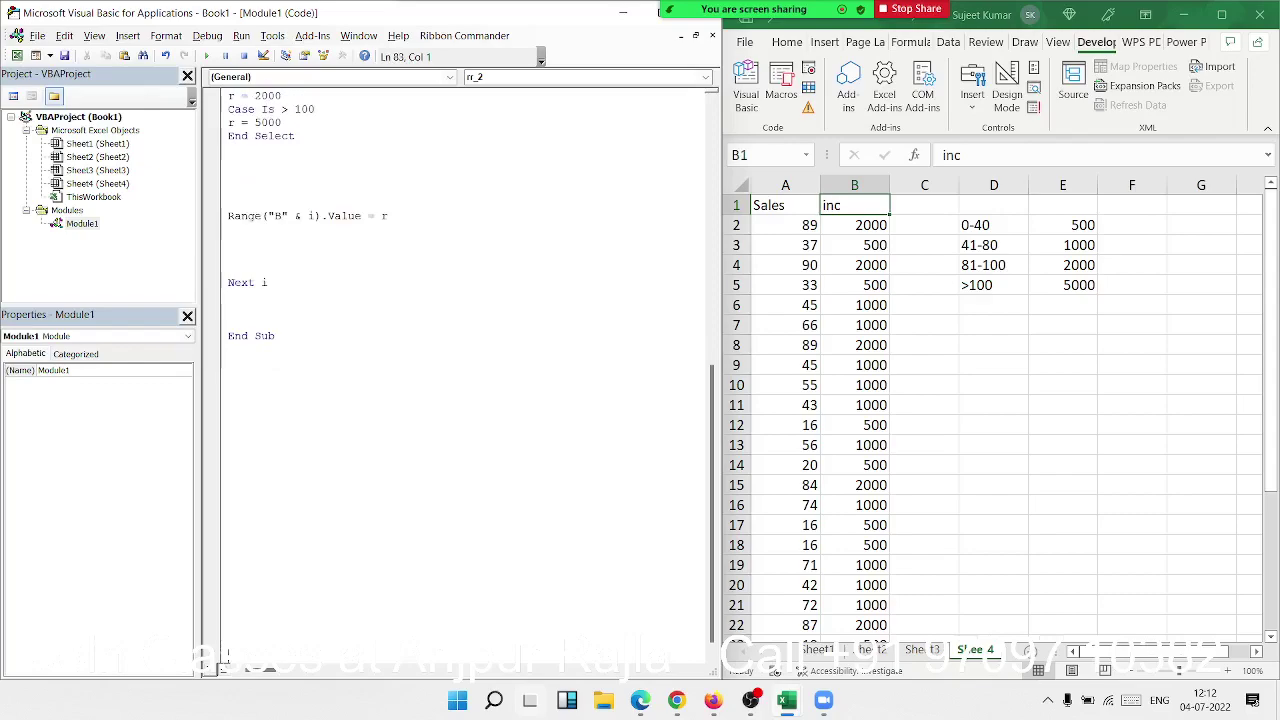
click(922, 649)
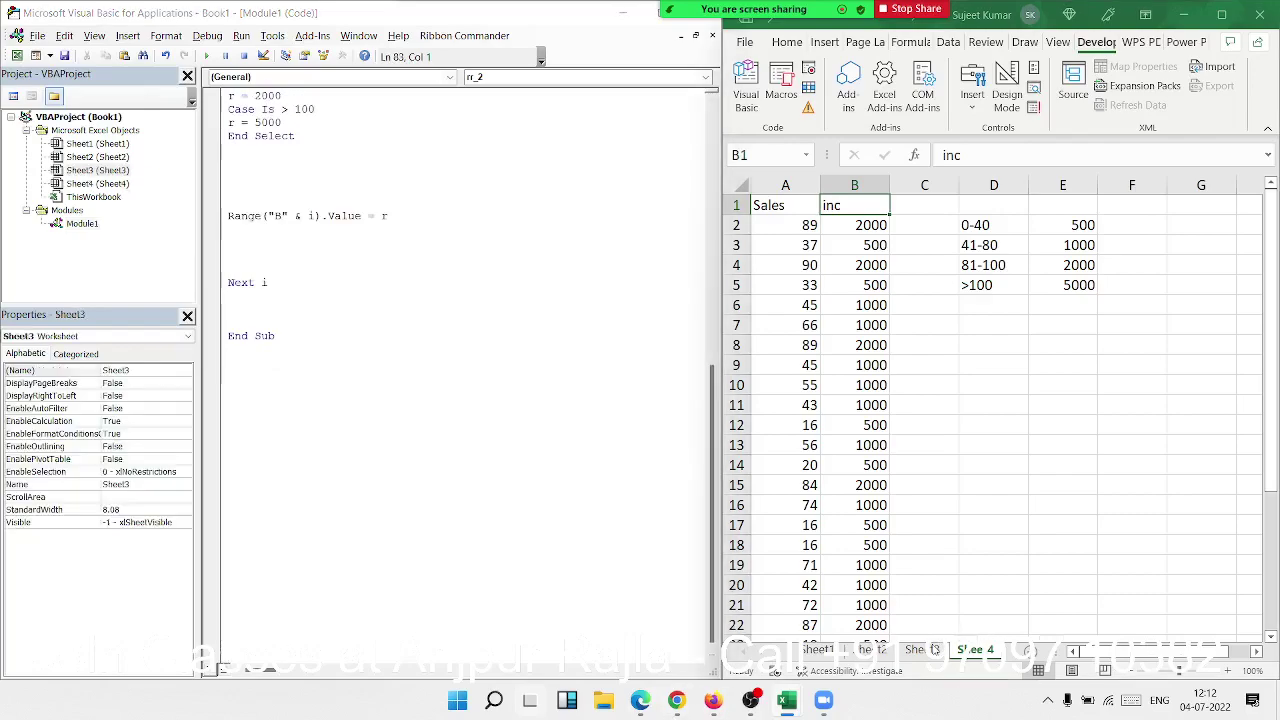
Step: Insert a new blank Sheet5 and enter the heading Day in A1
click(1025, 651)
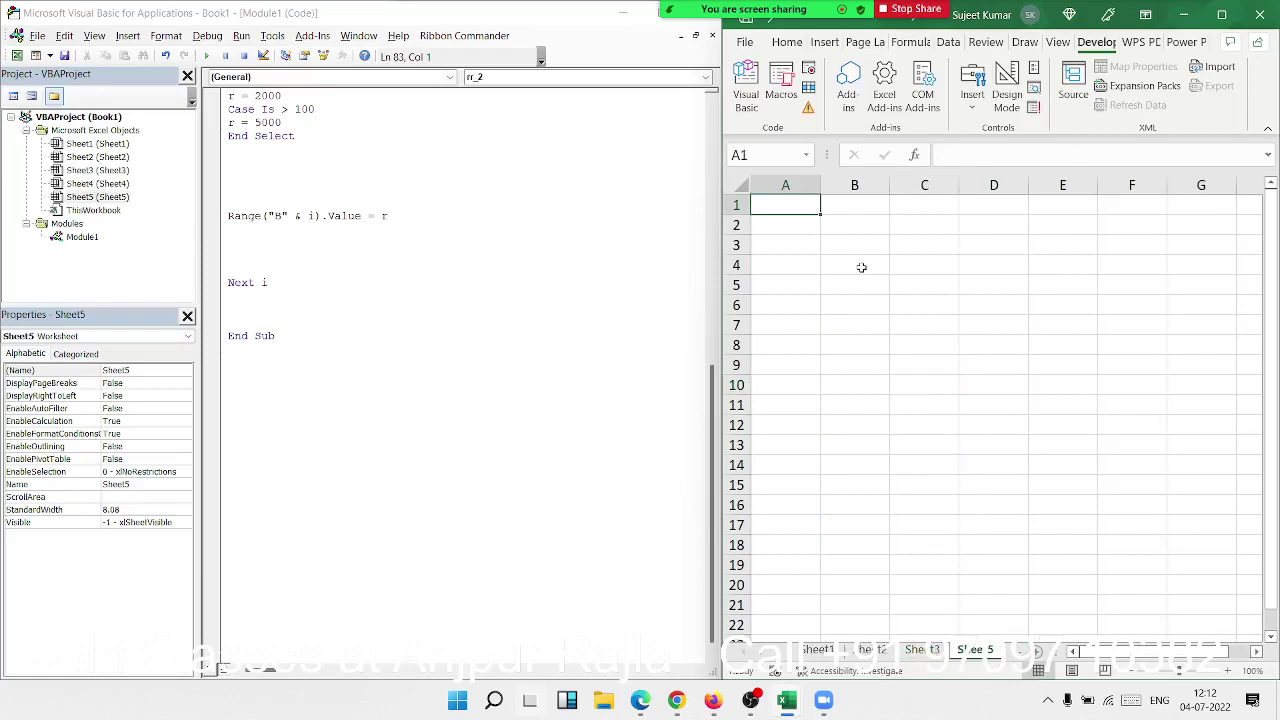
text(SA)
key(BackSpace)
key(BackSpace)
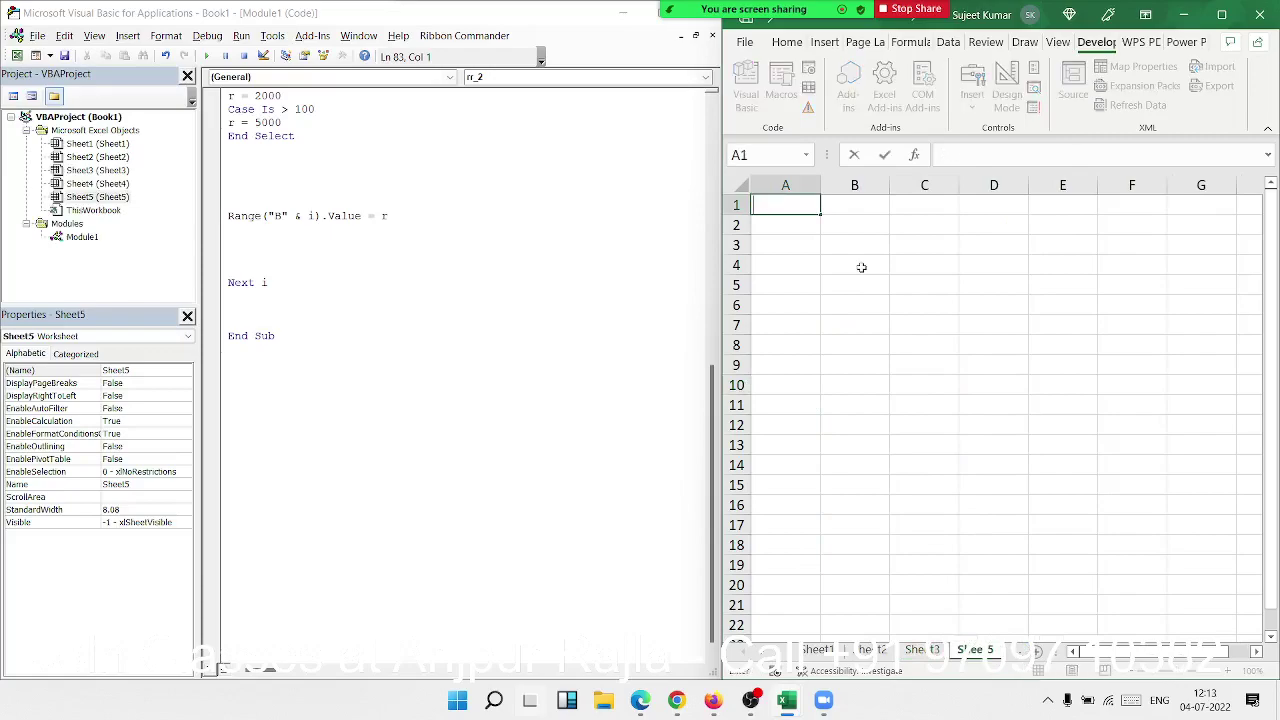
text(Day)
key(Return)
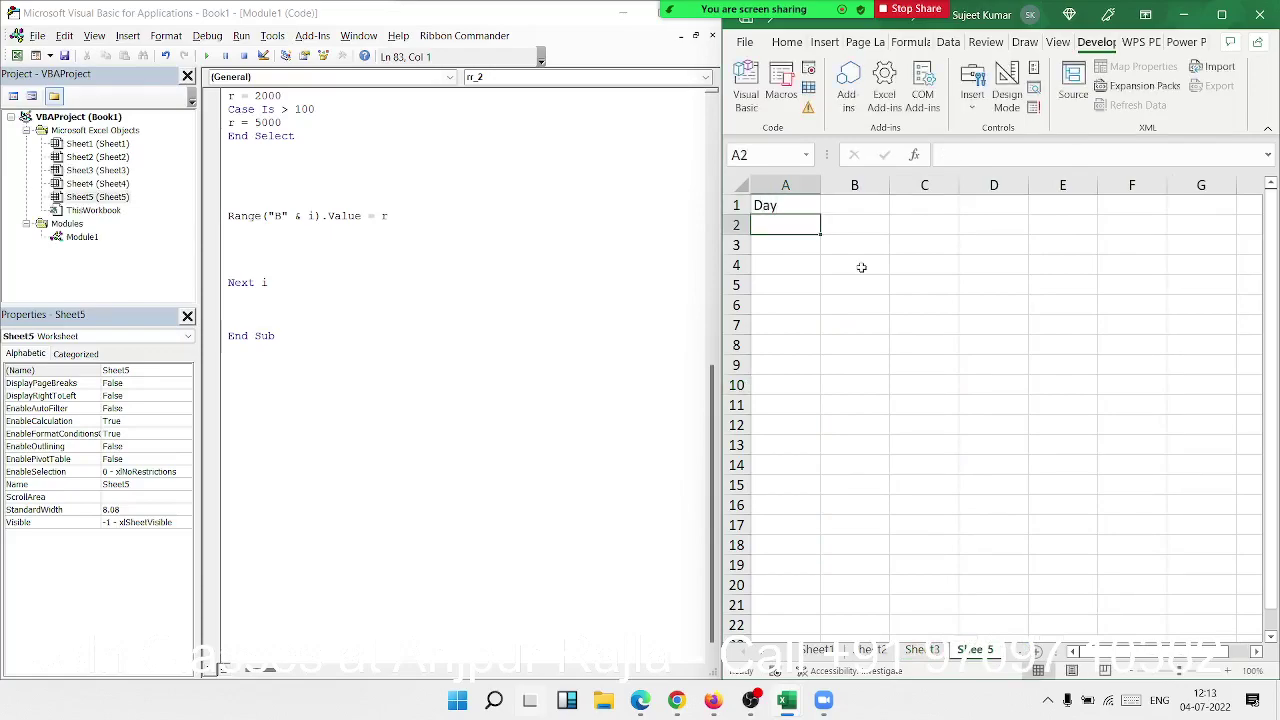
Step: Enter Sat in A2 and fill the day names down to A17
text(SAt)
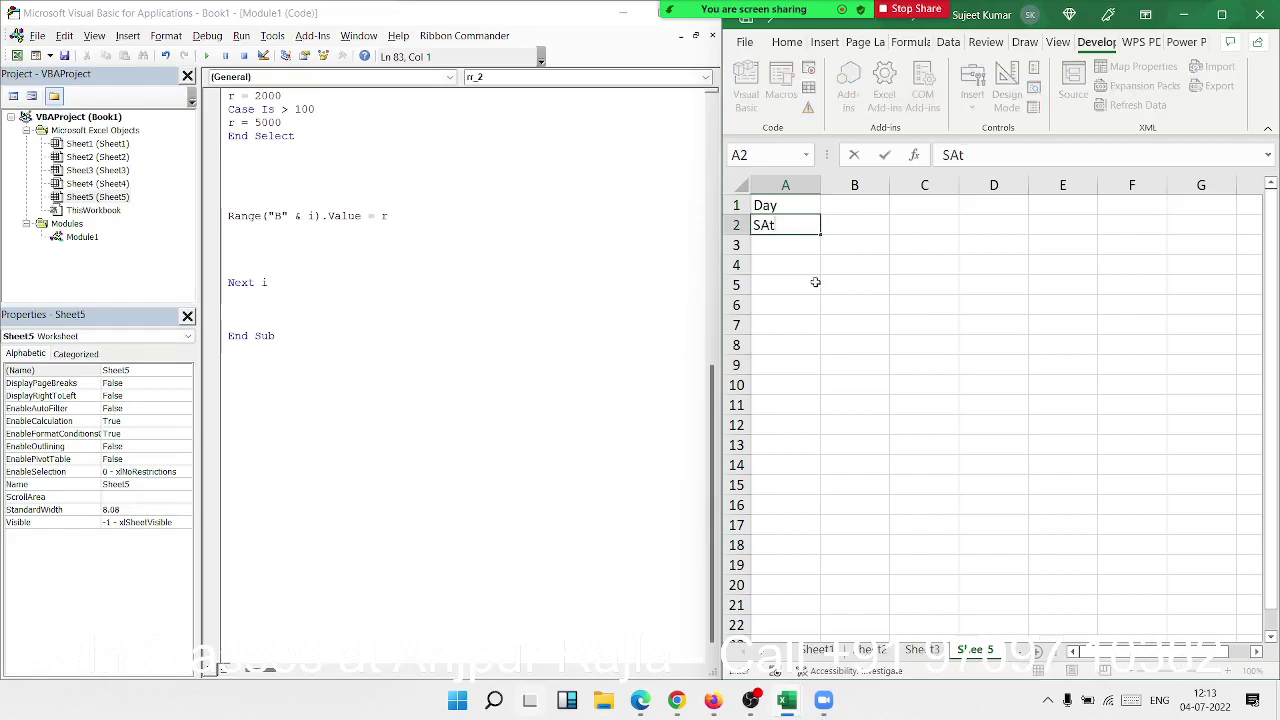
click(812, 284)
click(805, 229)
drag(820, 234, 816, 530)
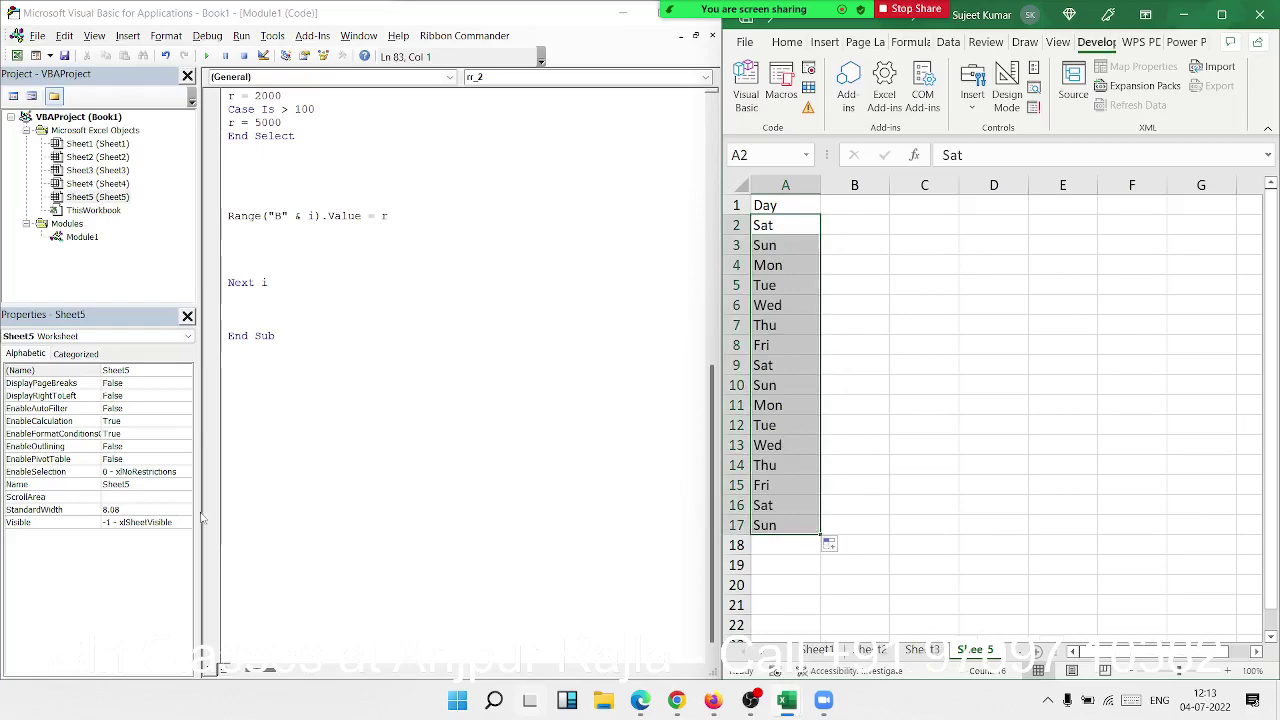
click(987, 226)
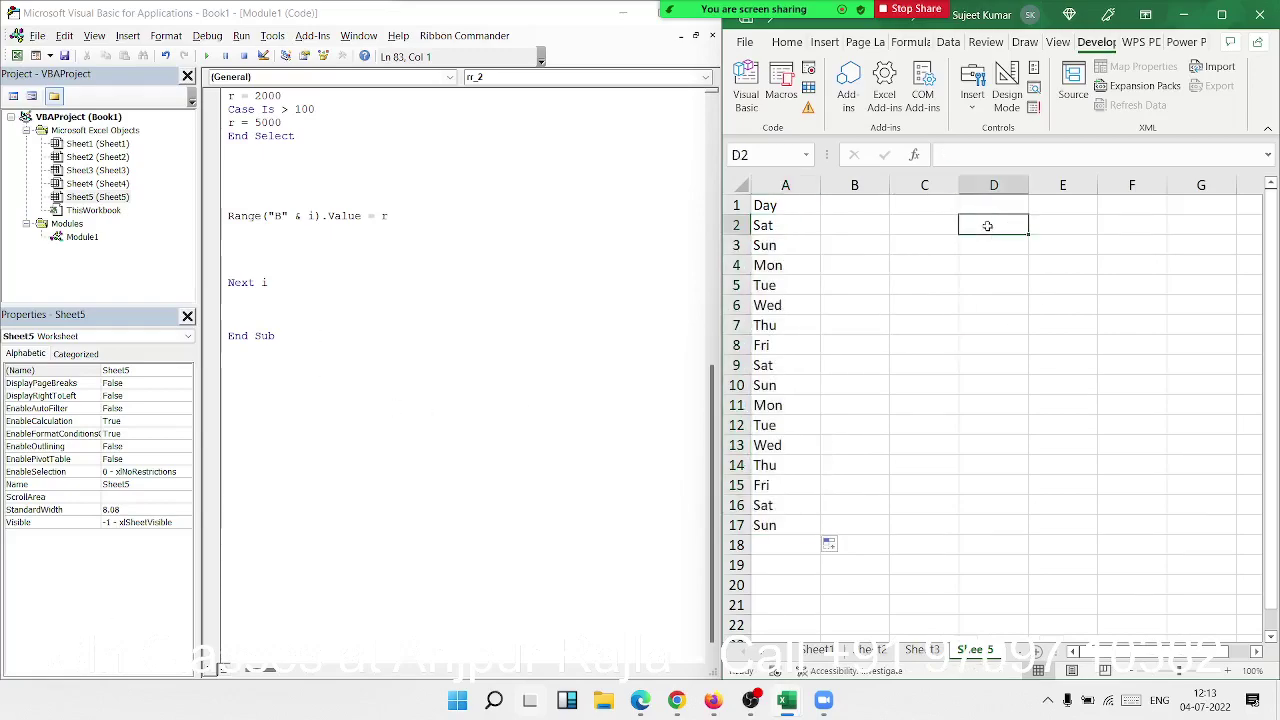
Step: Pair SA - SUN with OFF and FRI with HD in D2:E3
text(SA)
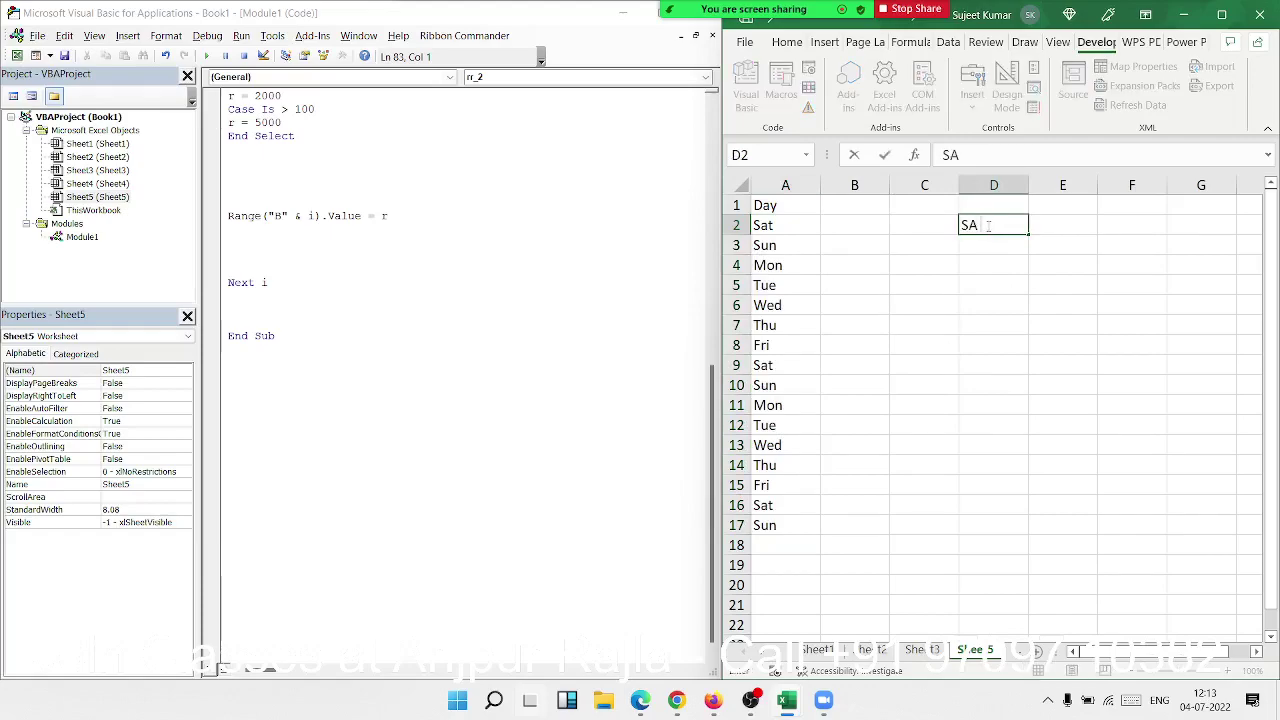
text( - SUN)
key(Tab)
text(OFF)
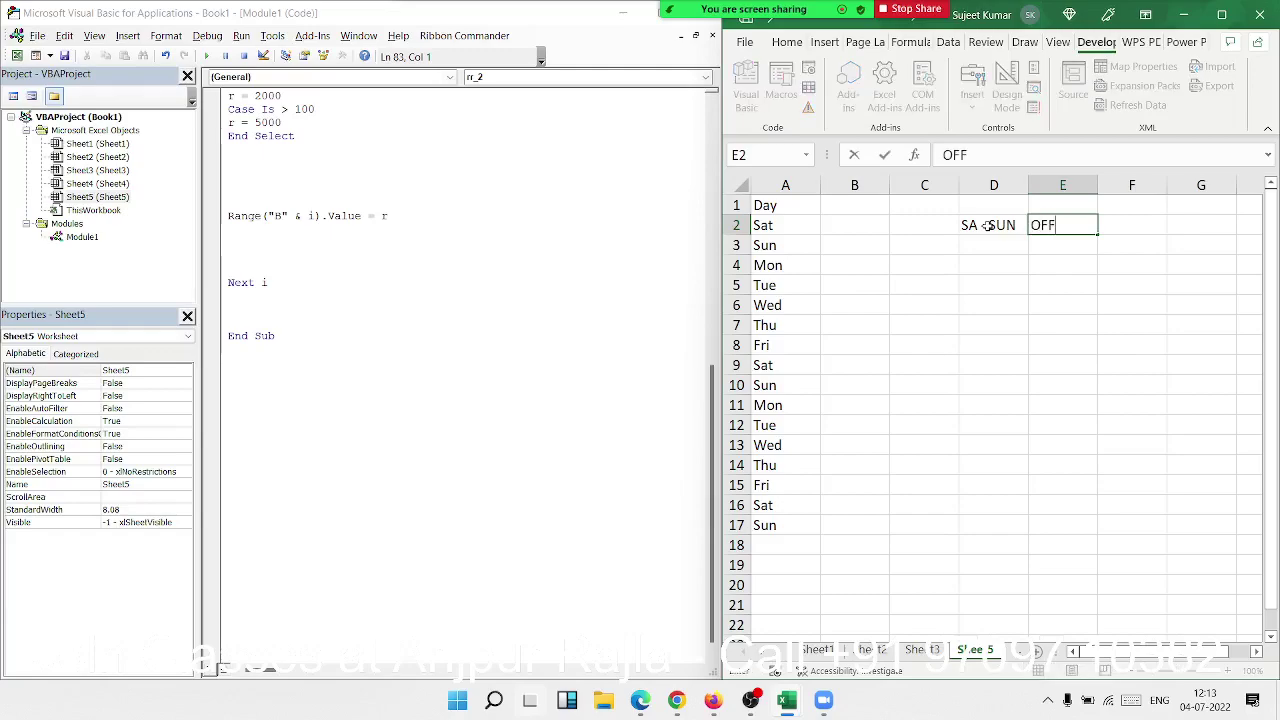
key(Return)
text(FR)
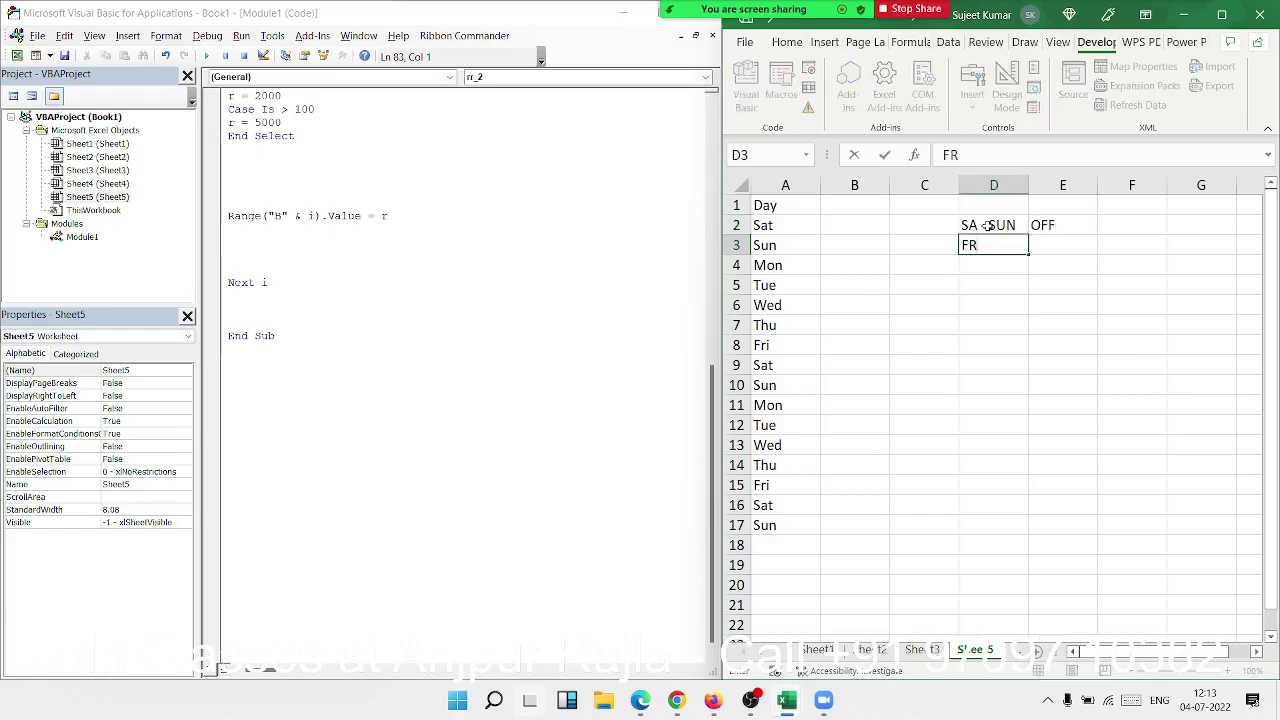
text(I)
key(Tab)
text(HD)
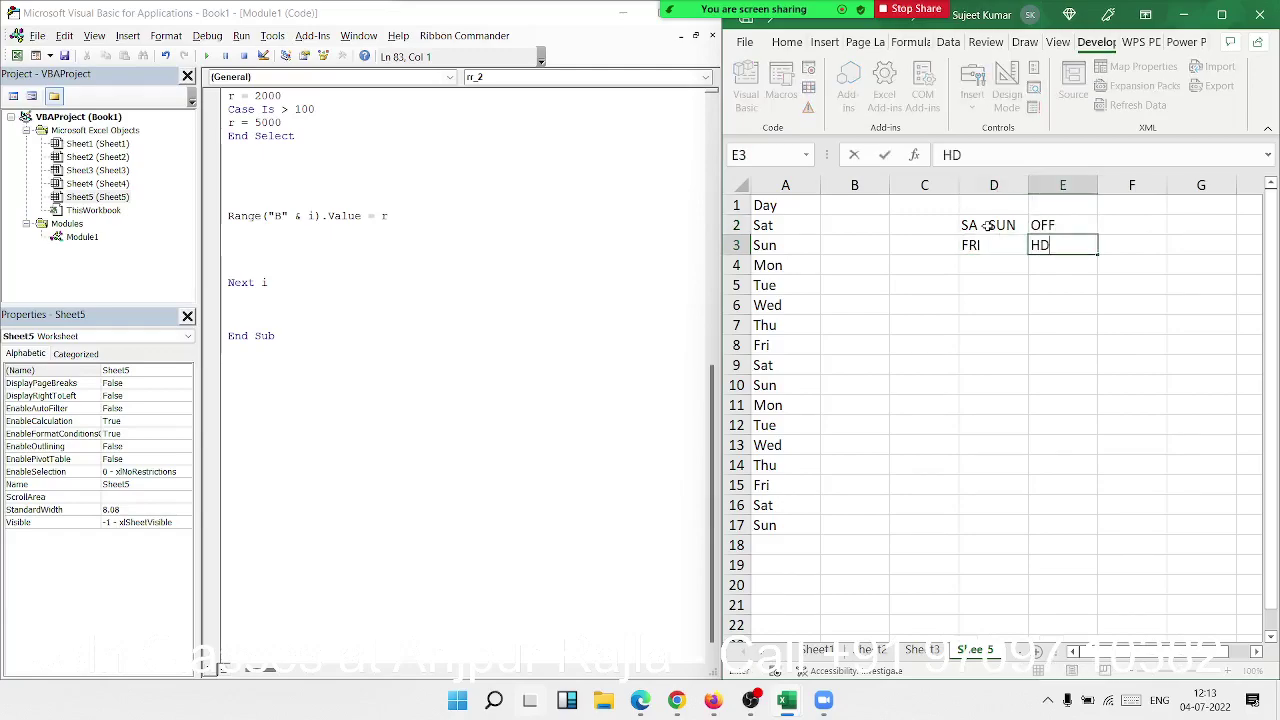
key(Return)
Step: Pair Mon-Tue with Out and Wen-thu with Office in D4:E5
text(M)
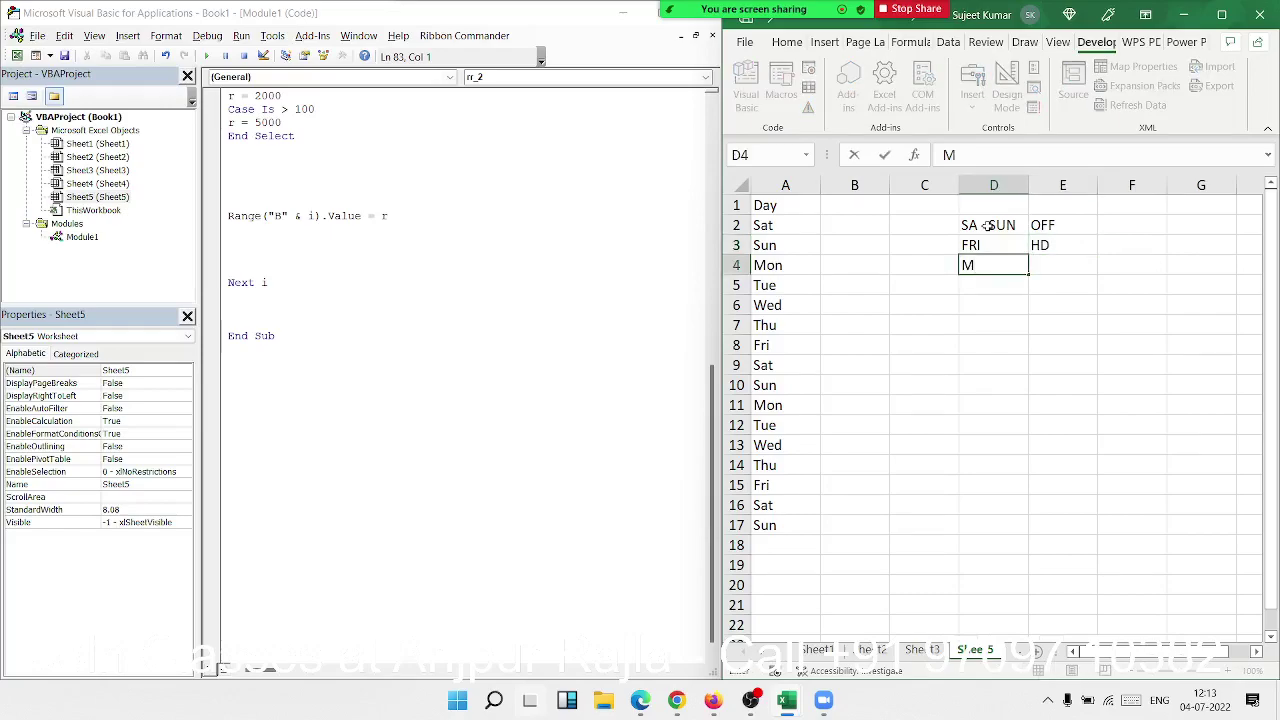
text(on-T)
text(u)
text(e)
key(Tab)
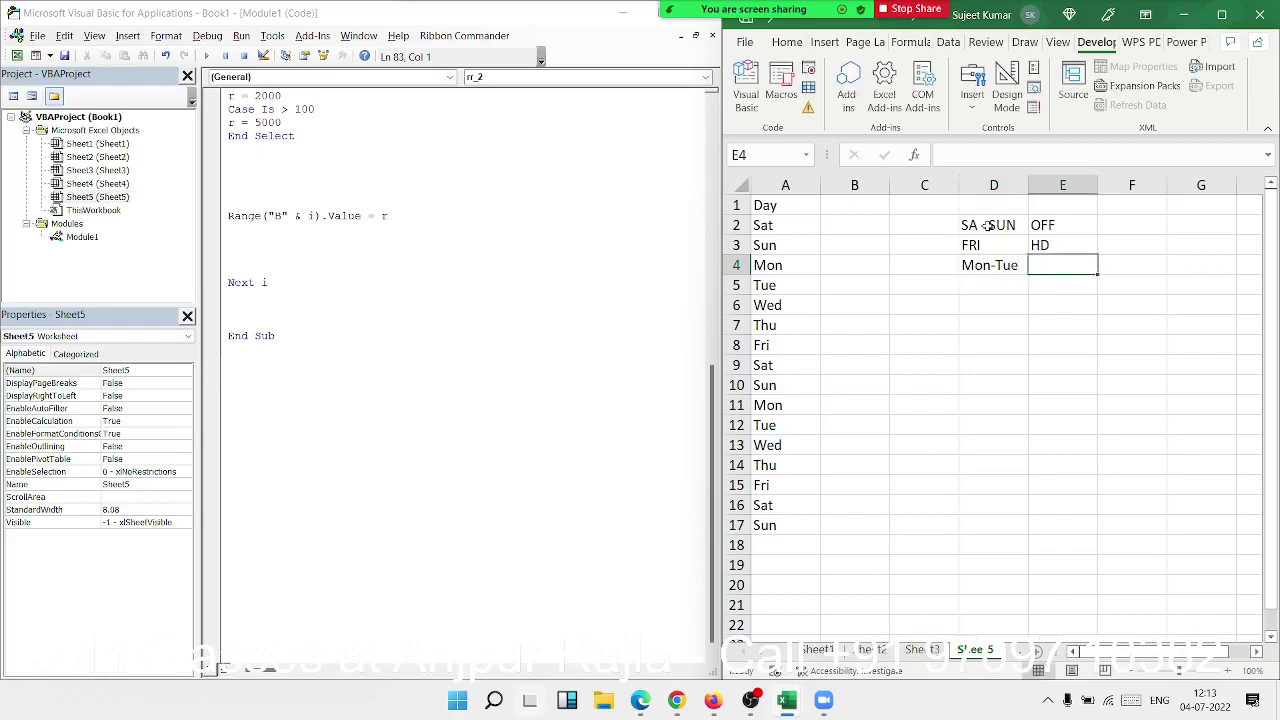
text(Out)
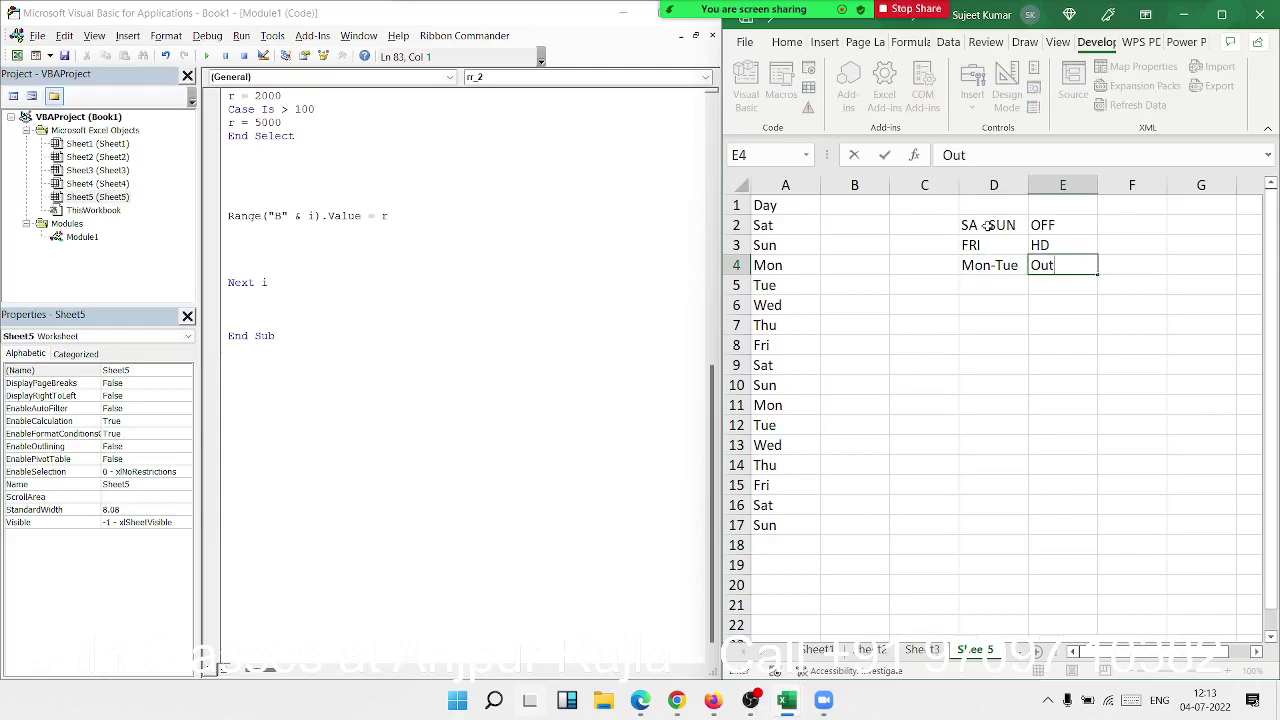
text(doo)
key(BackSpace)
key(BackSpace)
key(BackSpace)
key(Return)
text(We)
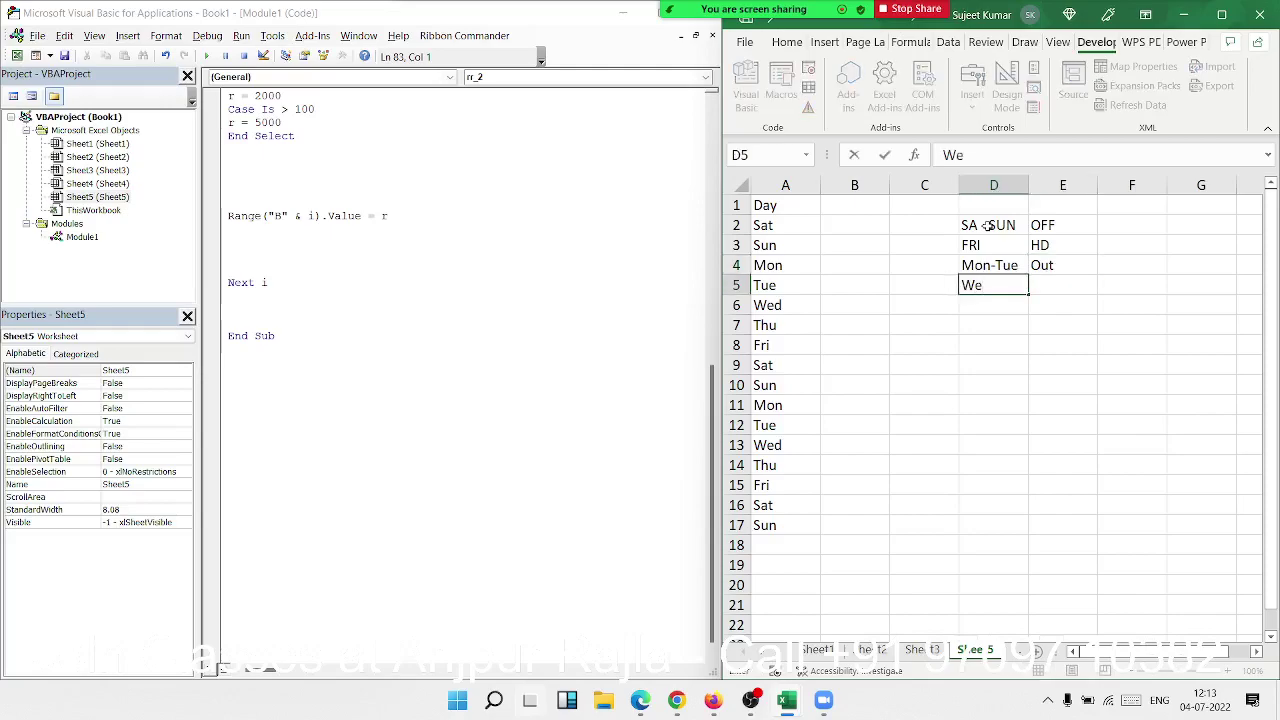
text(n-)
text(thu)
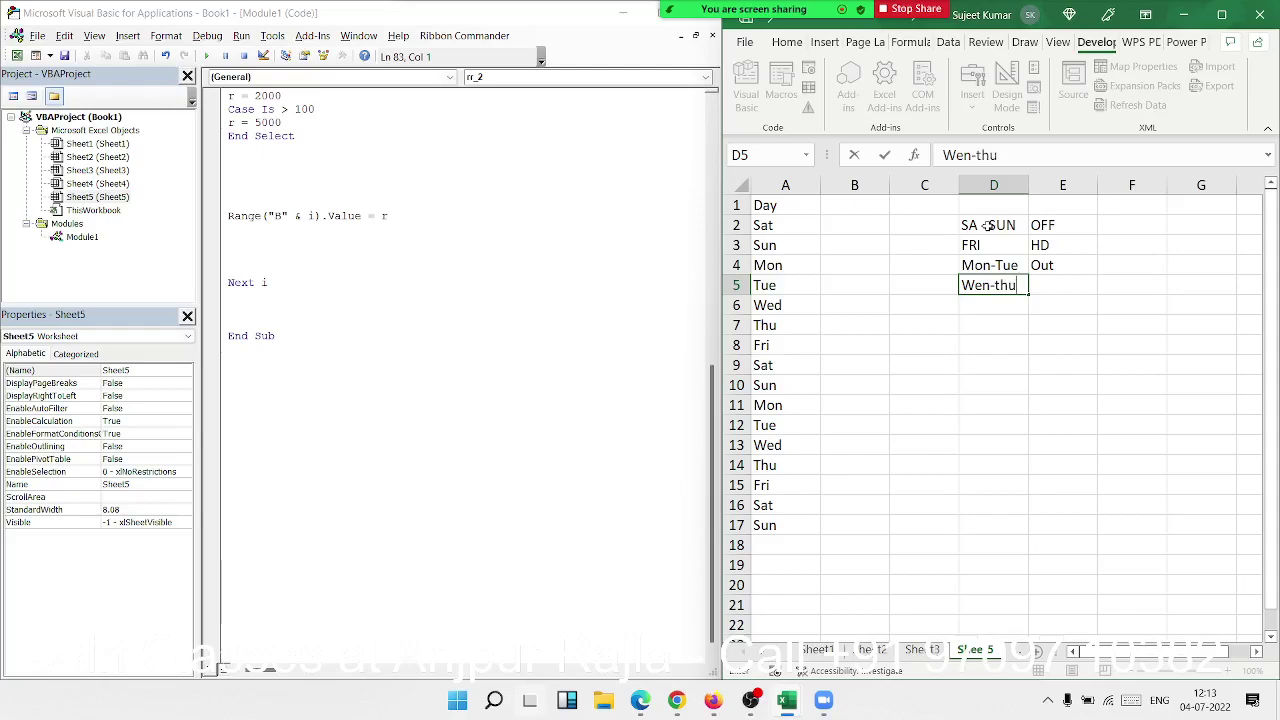
key(Return)
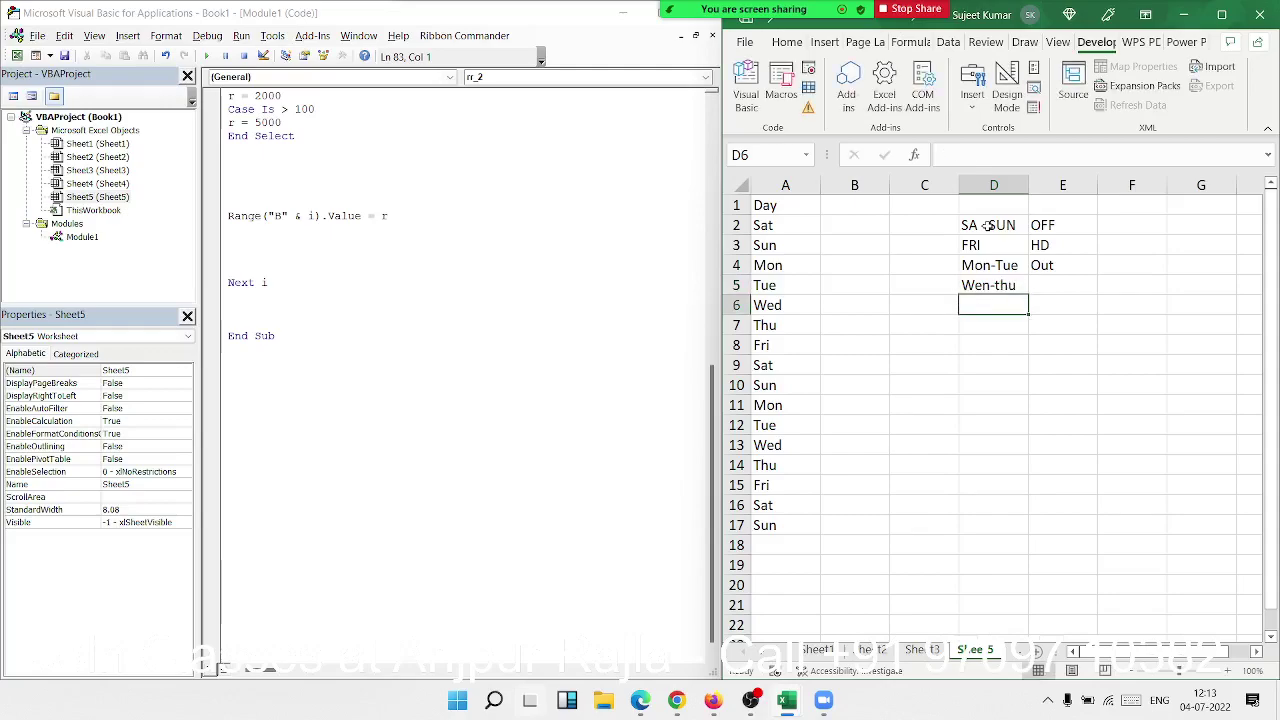
key(Up)
key(Right)
text(Off)
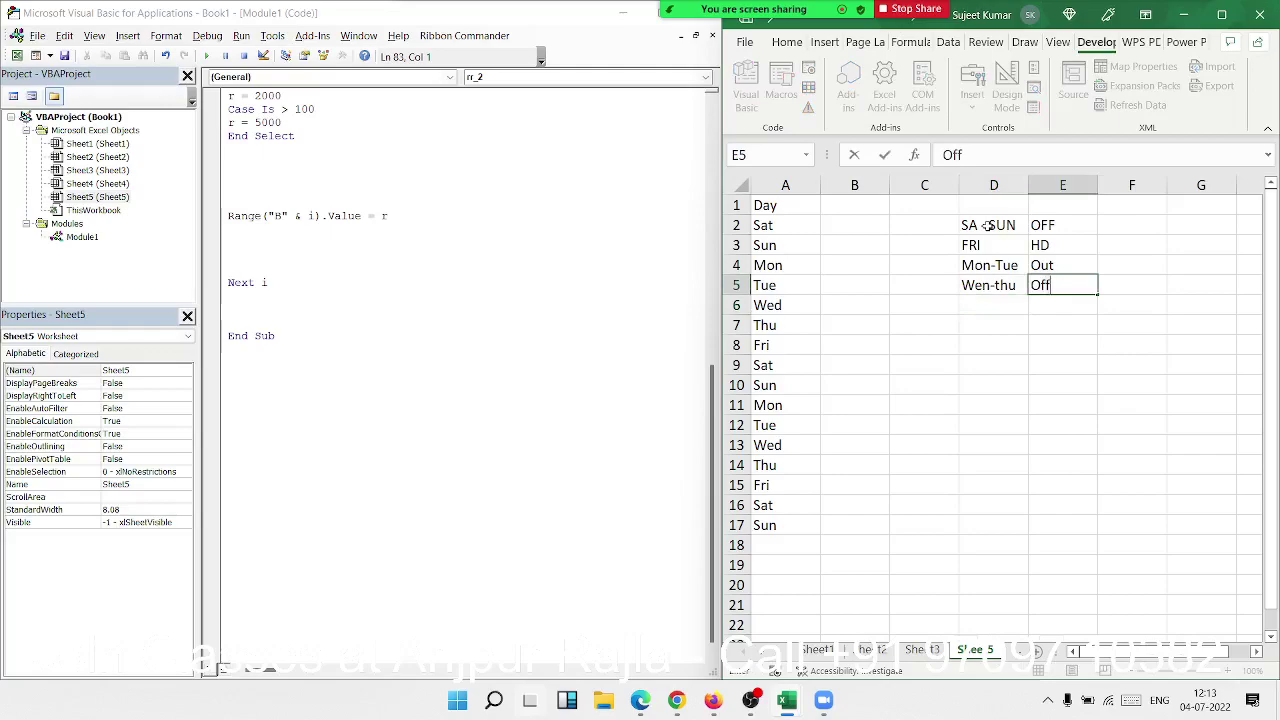
text(ice)
Step: Confirm the Office label and add a new Sub rr_3() procedure in the VBA module
click(924, 344)
click(284, 166)
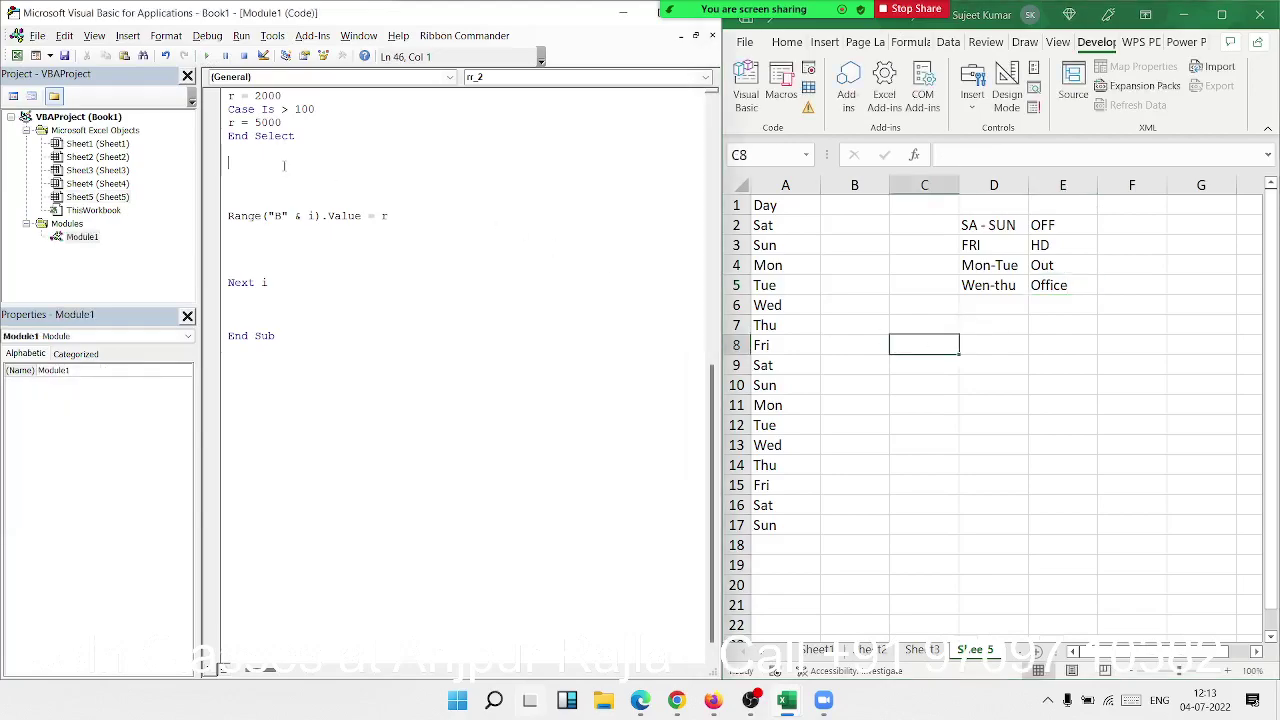
key(Up)
key(Up)
key(Up)
key(Up)
text(sub r)
text(r_3()
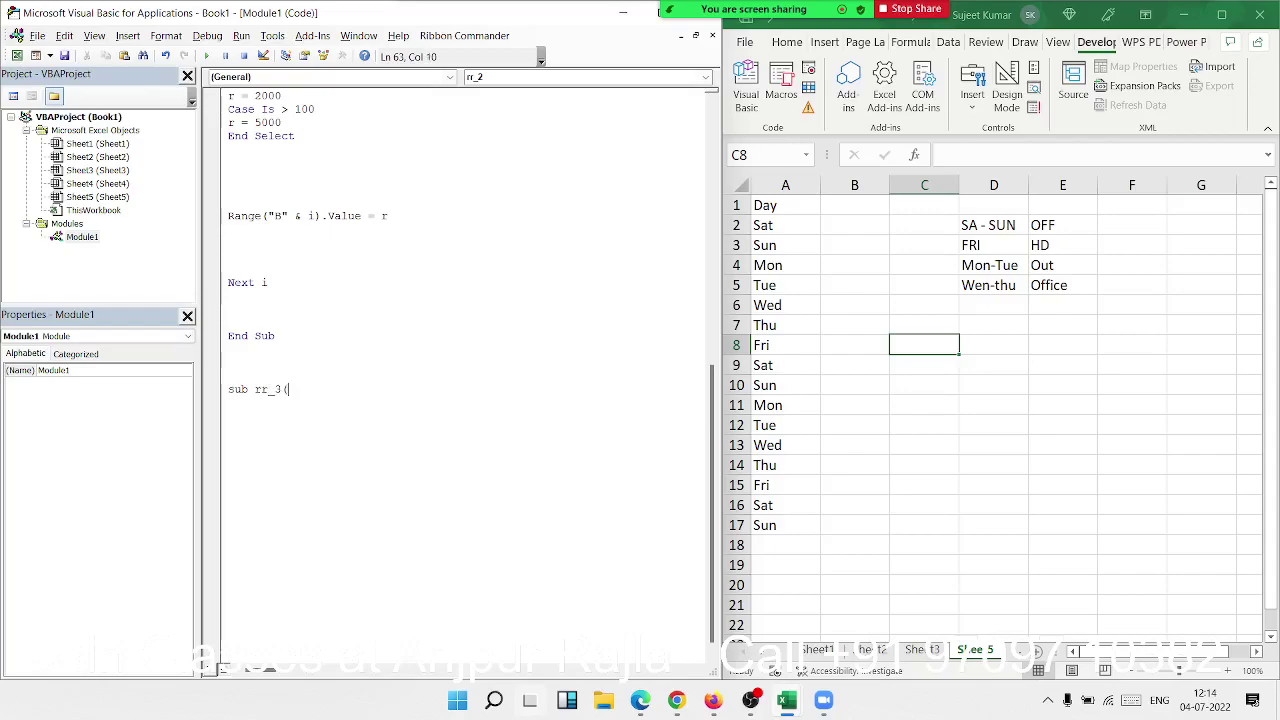
key(Return)
key(Return)
key(Return)
key(Return)
Step: Declare Dim d, r As String and start a For i = 2 loop in rr_3
key(Up)
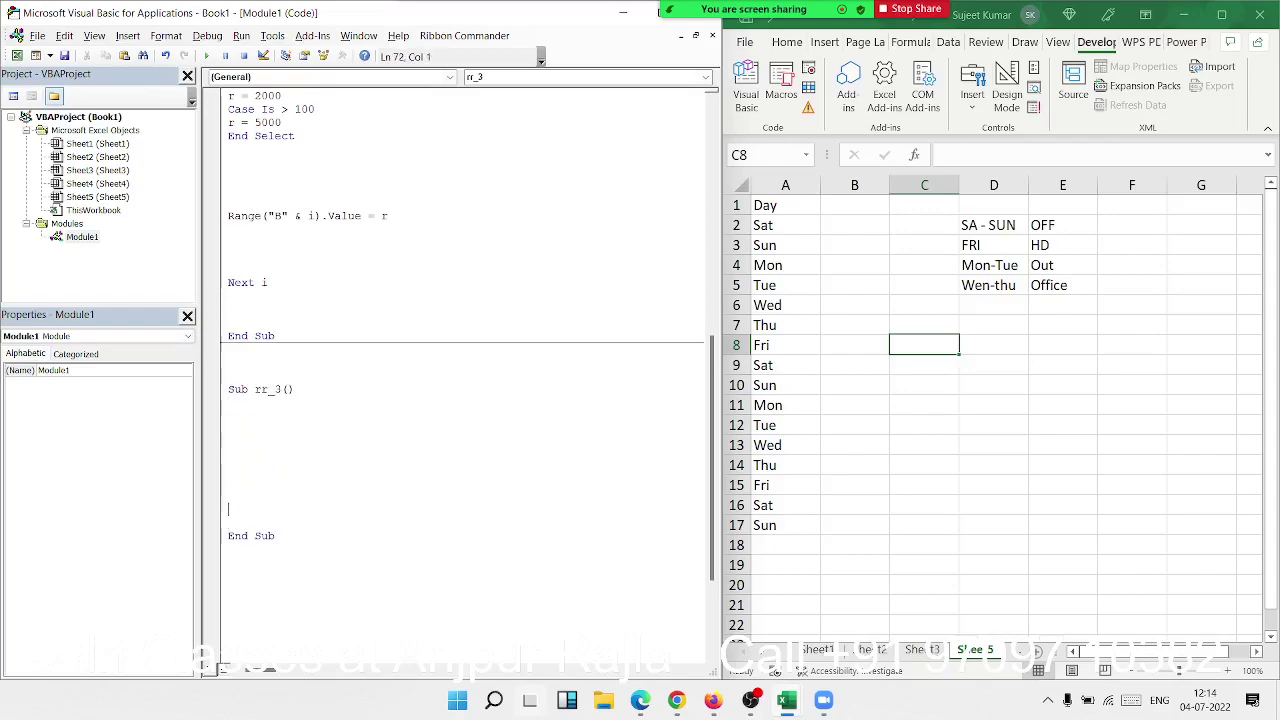
key(Up)
key(Up)
key(Up)
key(Up)
key(Up)
key(Up)
text(i)
text(f)
key(BackSpace)
key(BackSpace)
text(dim )
text(d)
text(,r as s)
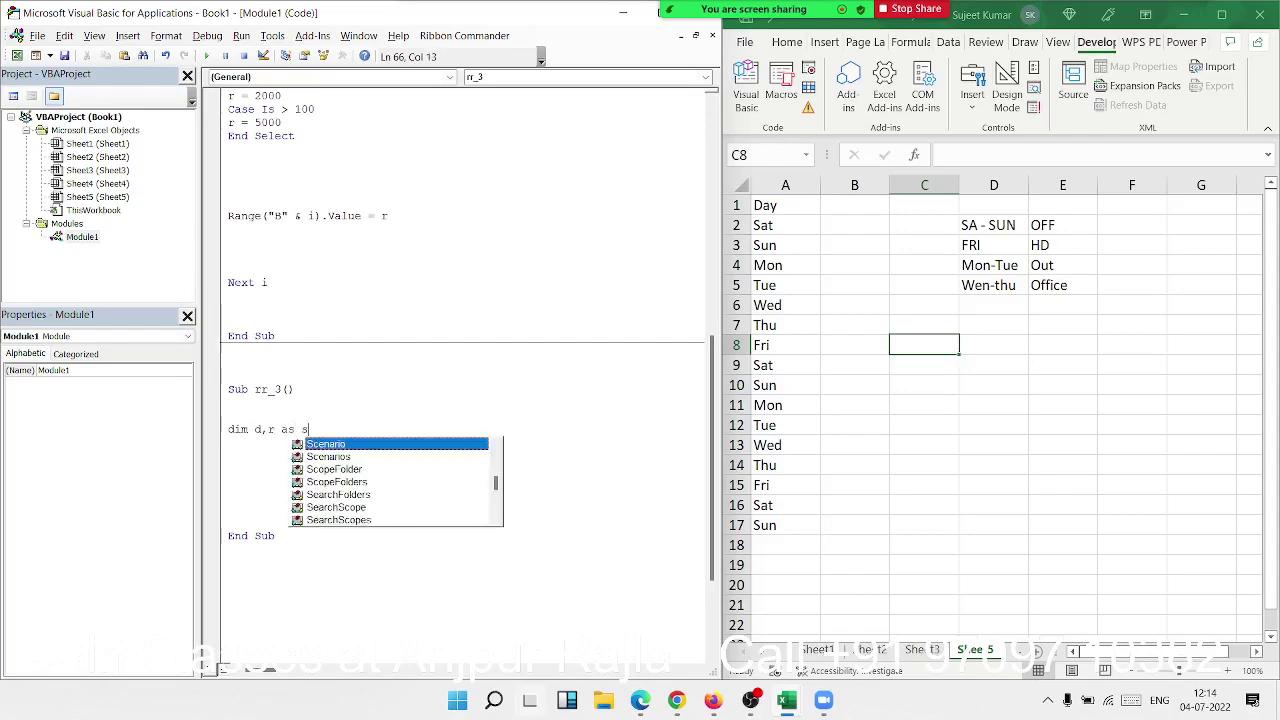
text(tri)
key(Tab)
key(Return)
key(Return)
key(Return)
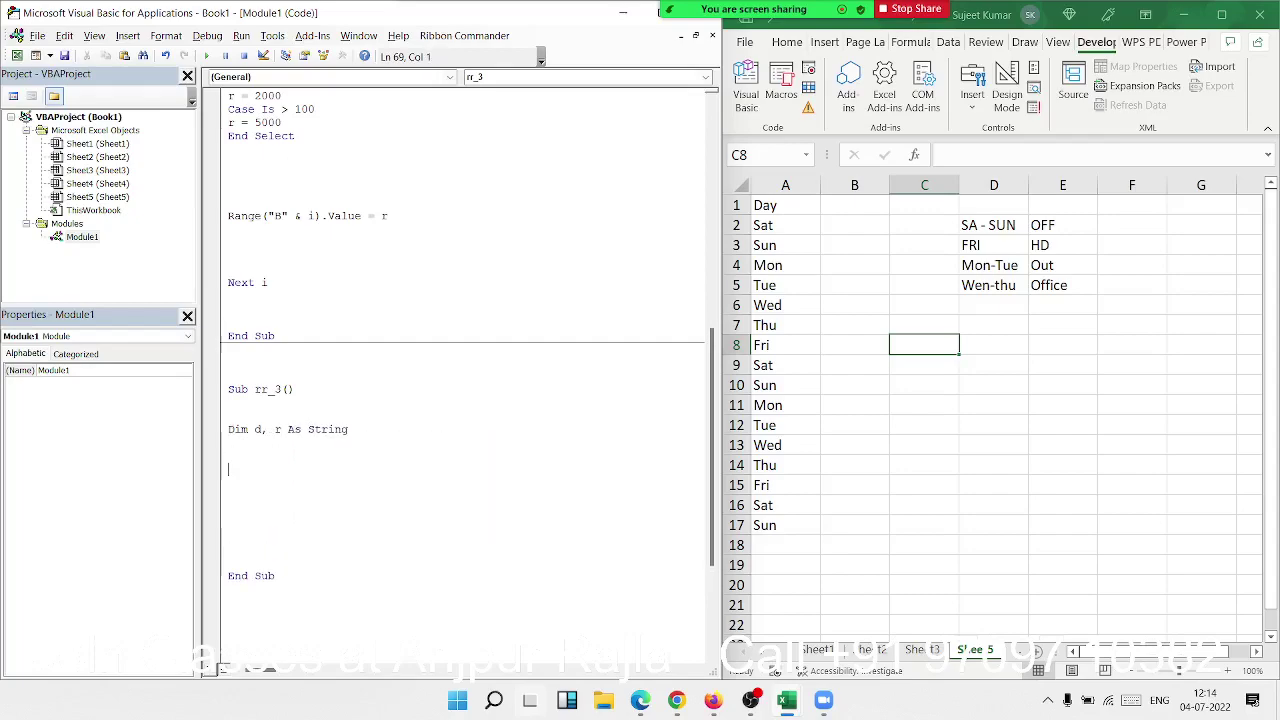
text(f)
text(o)
text(r i = )
text(2 to )
text(14)
Step: Set the loop to run For i = 2 To 17 and close it with Next i
key(BackSpace)
text(7)
key(Return)
key(Return)
key(Return)
key(Return)
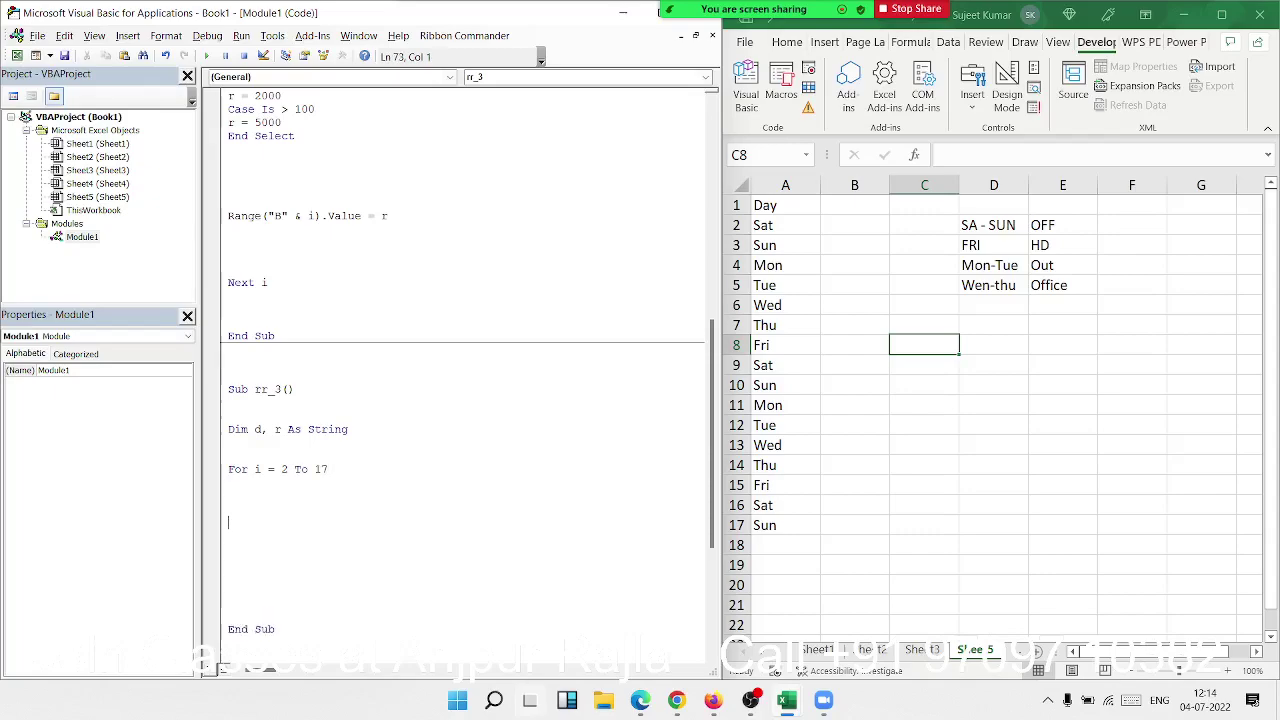
text(next )
text(i)
click(228, 495)
Step: Add a Select Case d line inside the loop body
key(Return)
key(Return)
key(Up)
key(Up)
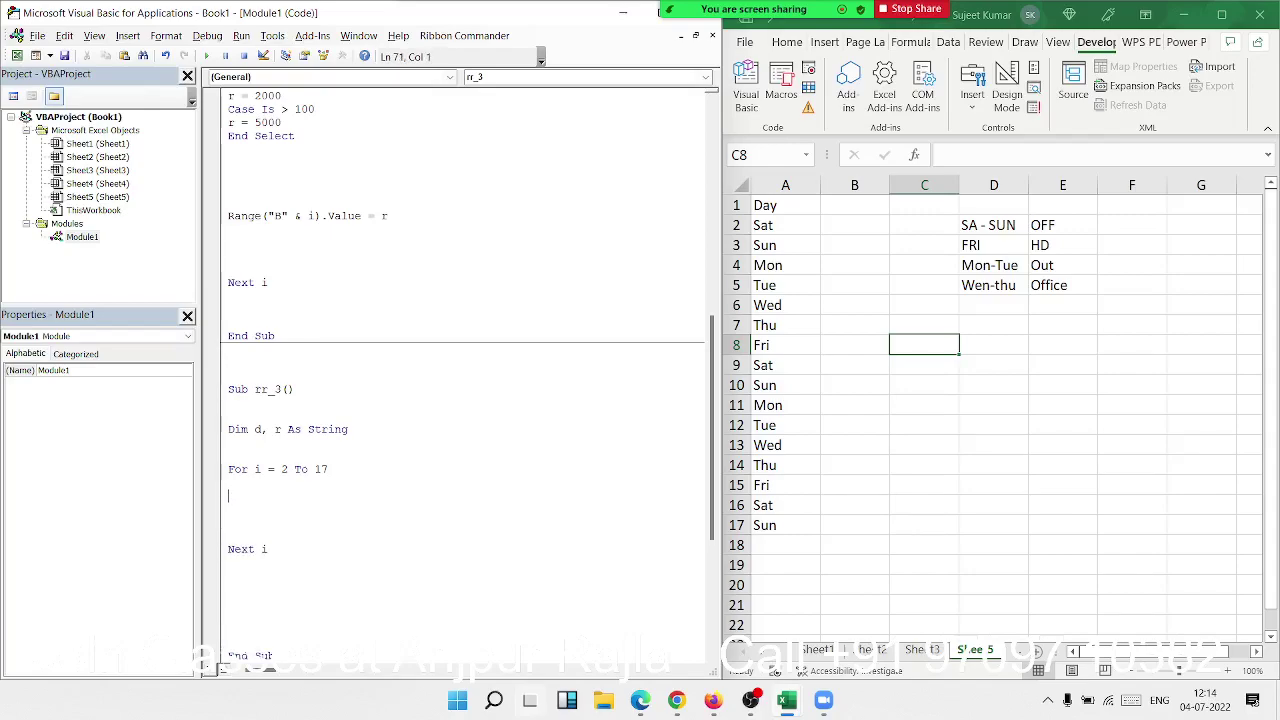
text(fo)
key(BackSpace)
key(BackSpace)
text(sele)
text(c )
text(t )
text(case )
text(d)
key(Return)
key(Up)
key(Return)
key(Up)
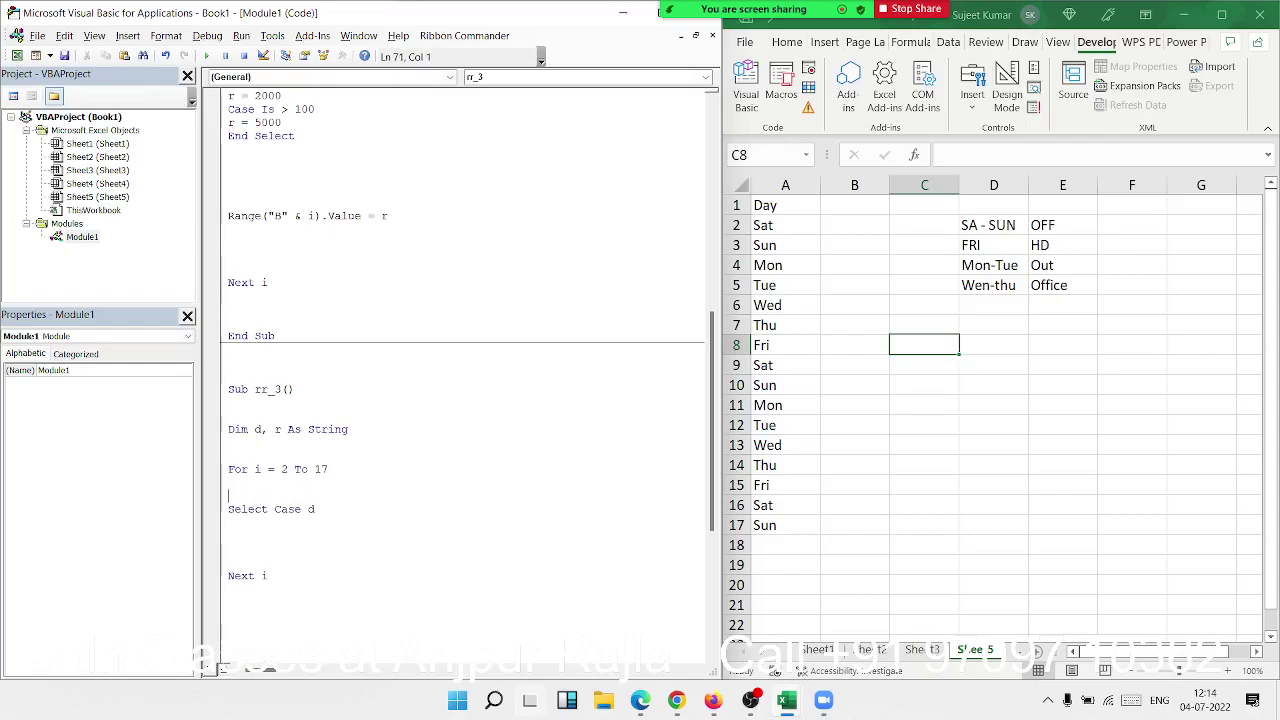
key(Up)
Step: Read each day with d = Range("A" & i).Value and begin Case "Sat", "Sun"
text(d=)
text(range()
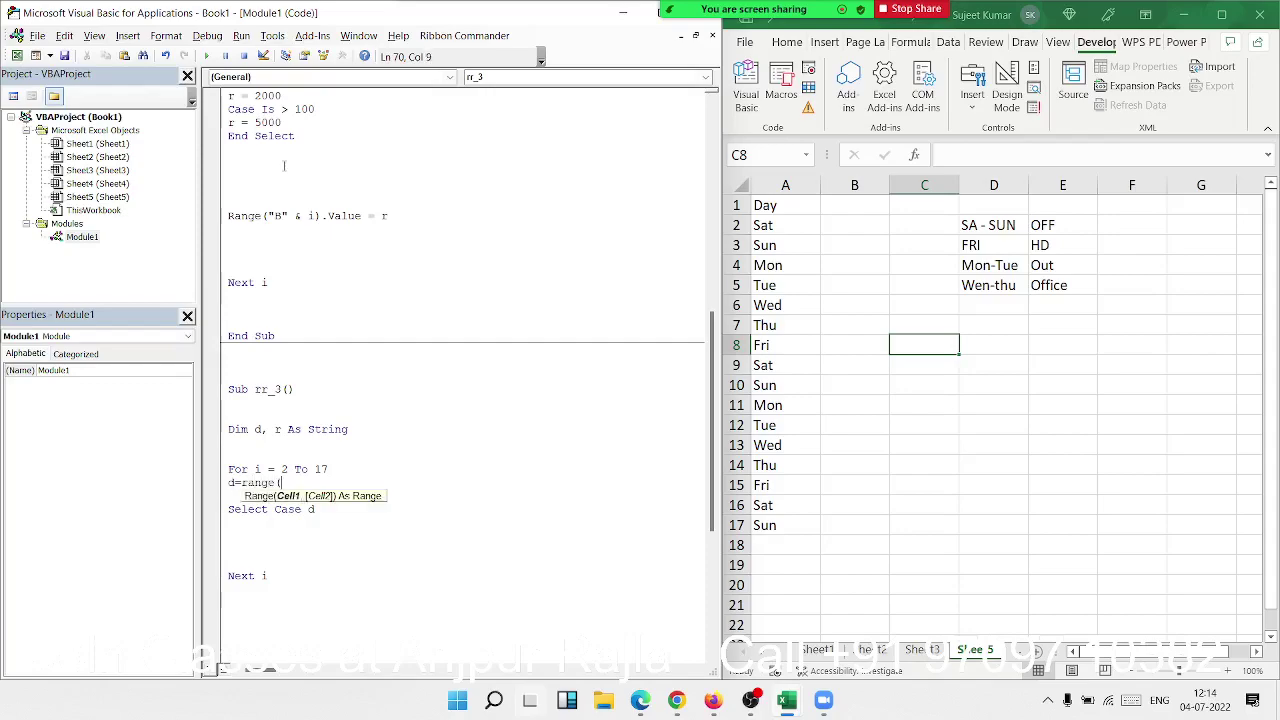
text("A" )
text(& i))
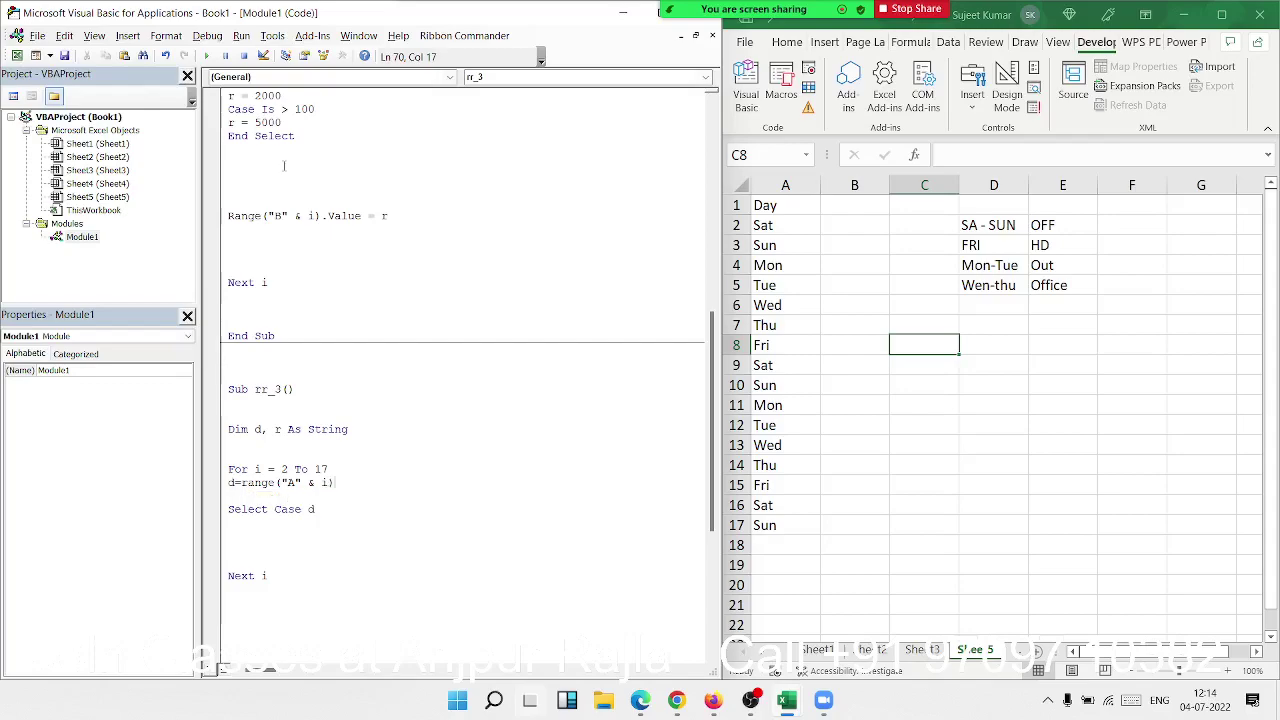
text(.Value)
key(Down)
key(Down)
key(Down)
key(Return)
text(c)
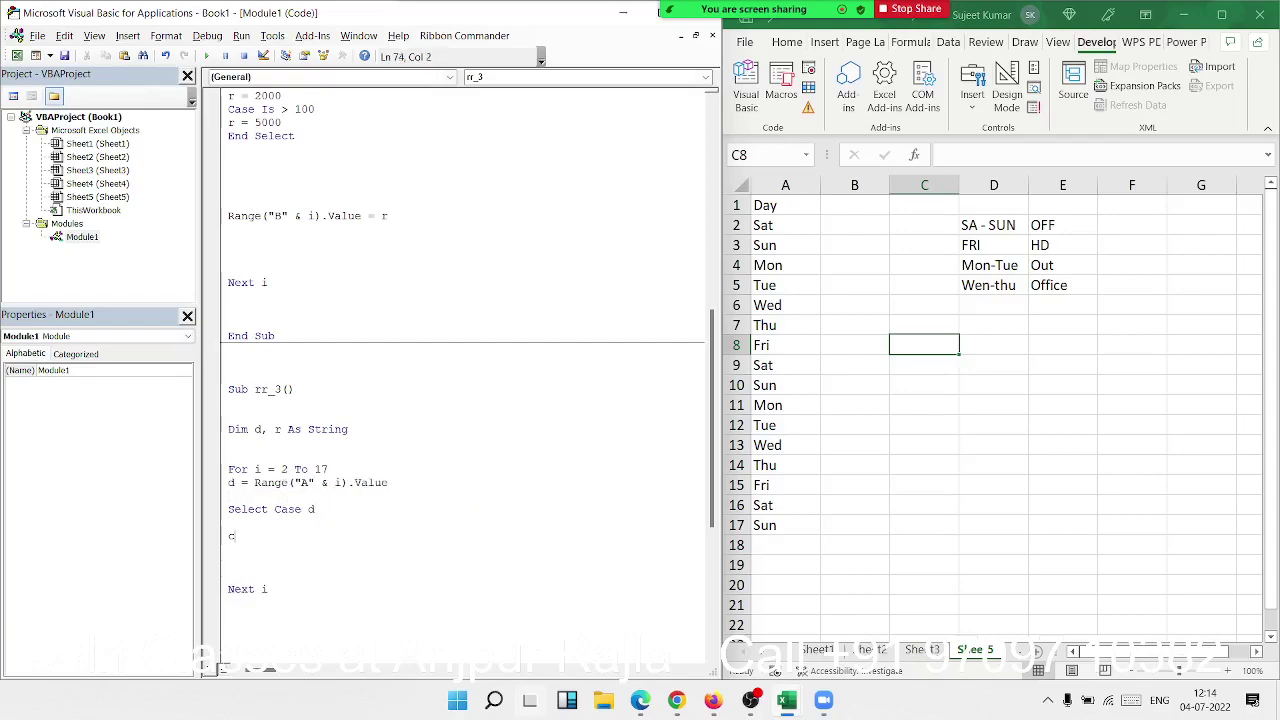
text(ase)
text("Sat)
text(",)
text(Sun)
text(")
key(Down)
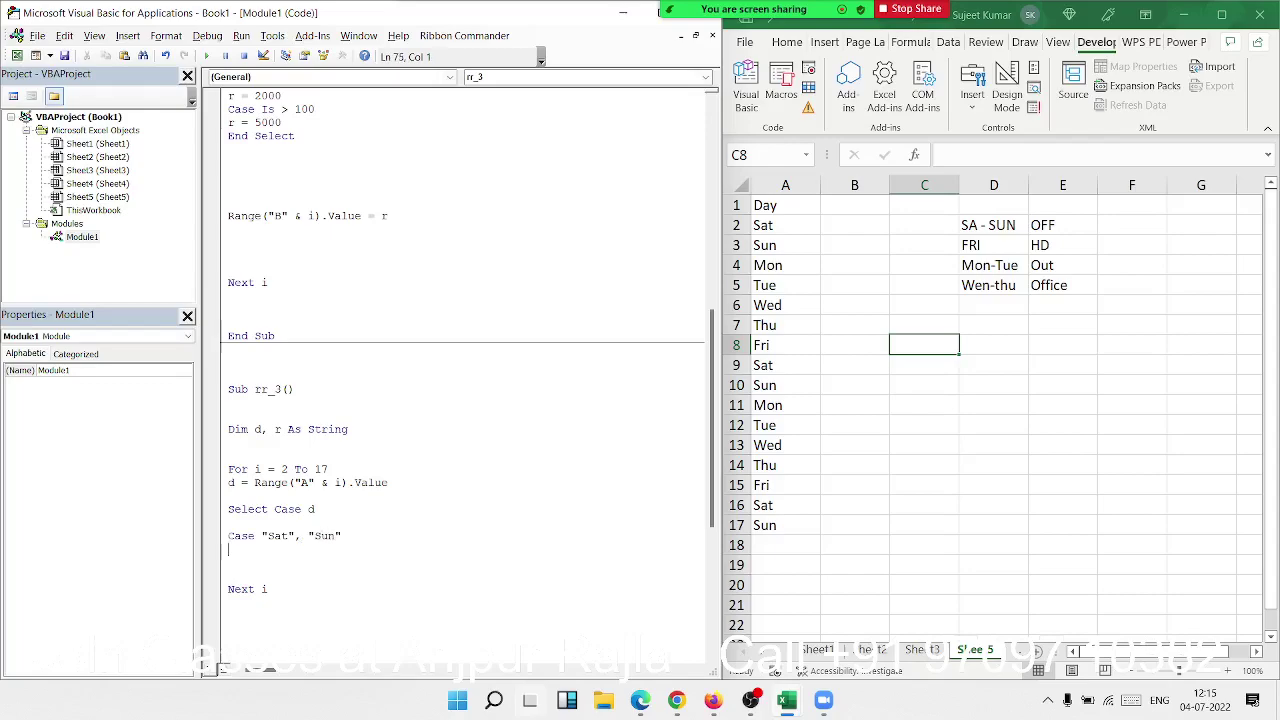
Step: Assign r = "OFF" for Sat/Sun, then add Case "Fri" with r = "HD"
text(r = ")
text(OFF)
text(")
key(Return)
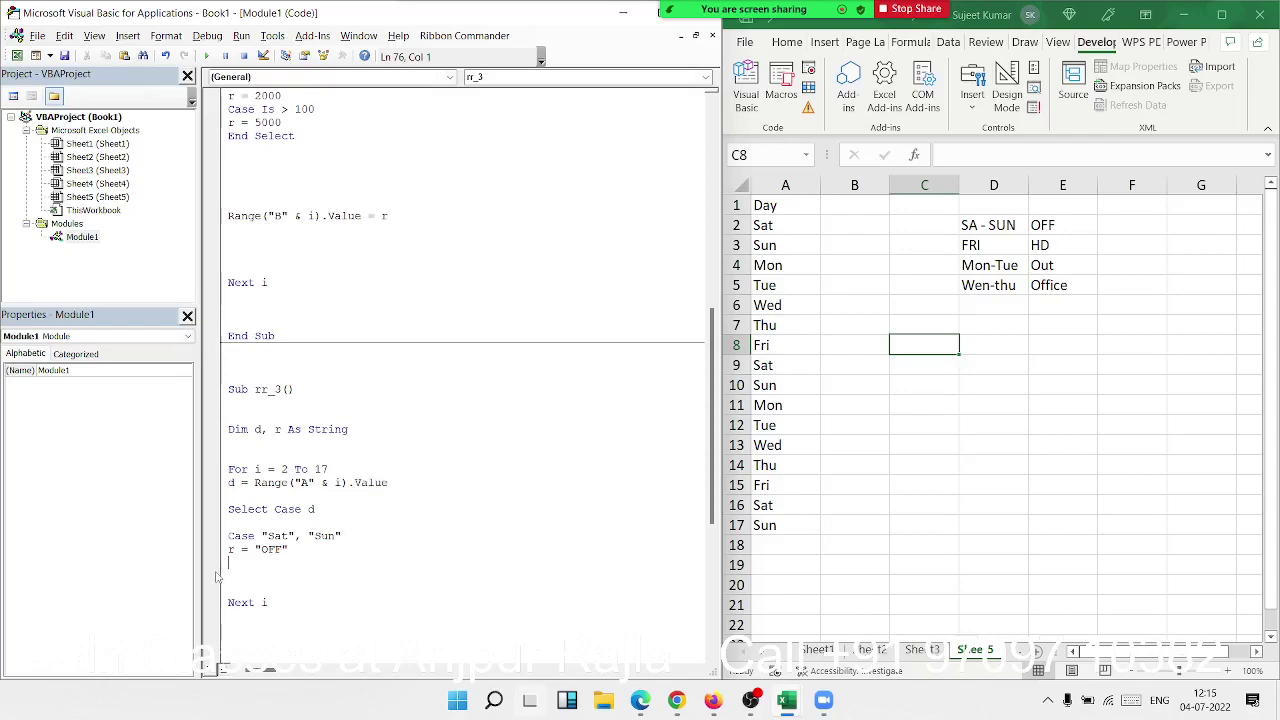
text(ca)
text(se)
text("Fri)
text(")
key(Return)
key(Tab)
key(Right)
key(Delete)
text(F)
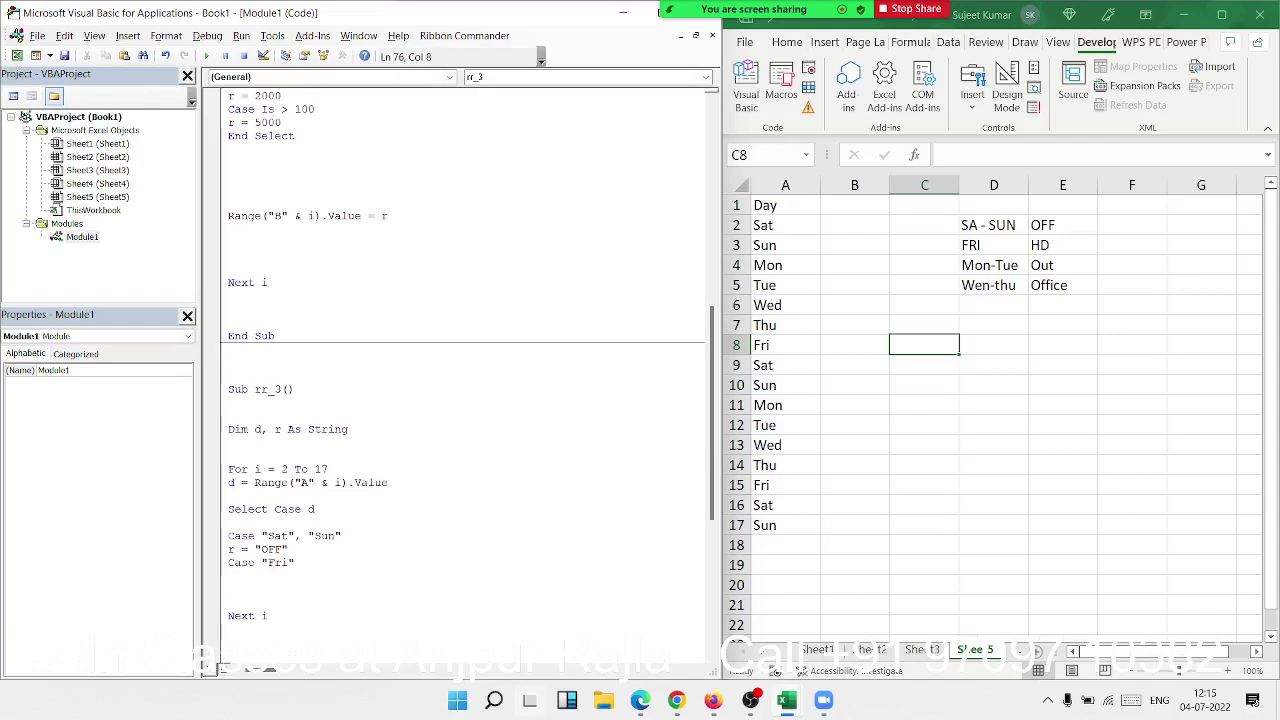
key(Down)
text(r = )
text(")
text(HD)
text(")
key(Return)
Step: Add Case "Mon", "Tue" with r = "Outdoor" and begin Case "Wed", "Thu"
text(cas)
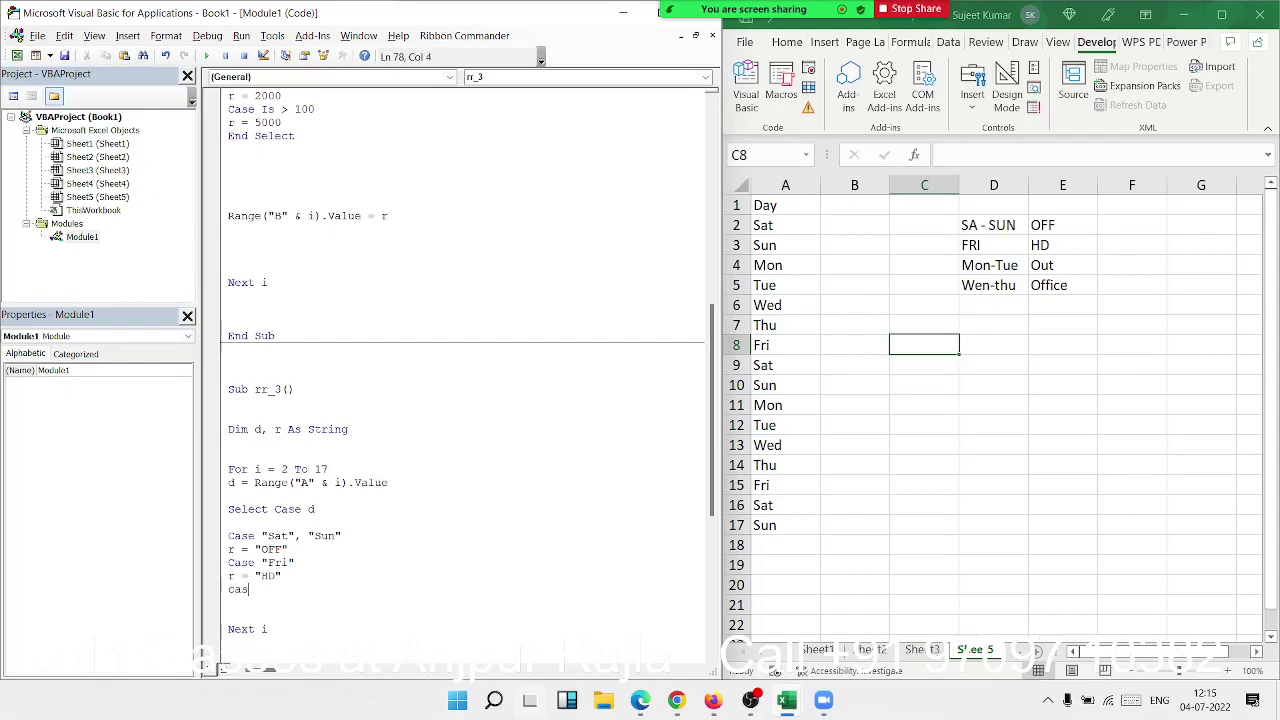
text(e )
text(")
text(Mon)
text(")
text(O)
text(T)
text(u)
text(e)
text(")
key(Return)
text(r=)
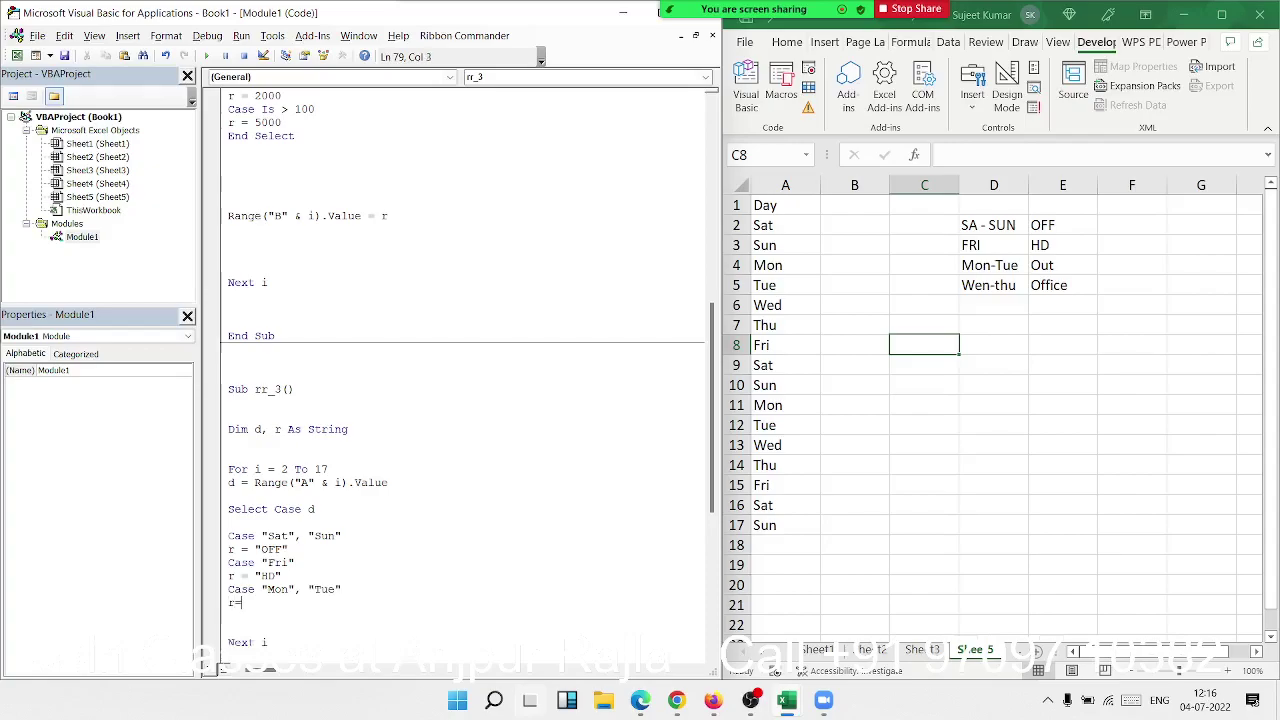
text("Out)
text(door)
key(Return)
text(cas)
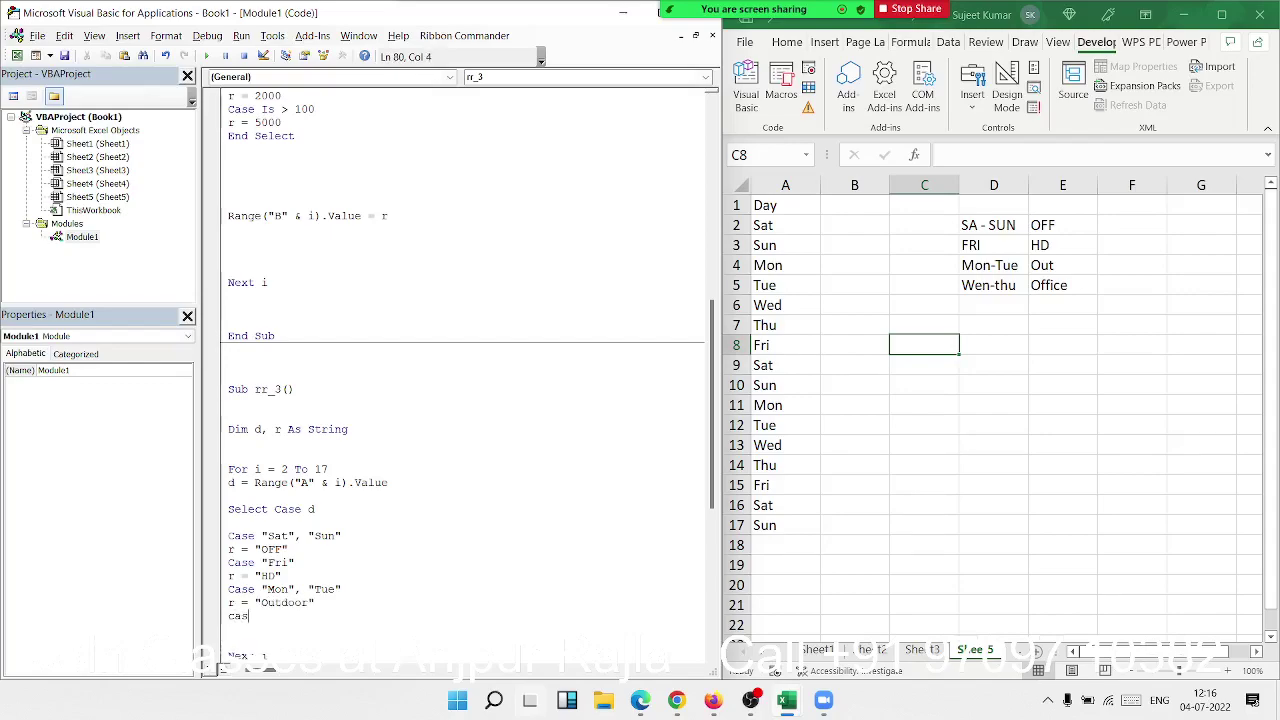
text(e ")
text(W)
text(ed" , )
text("The)
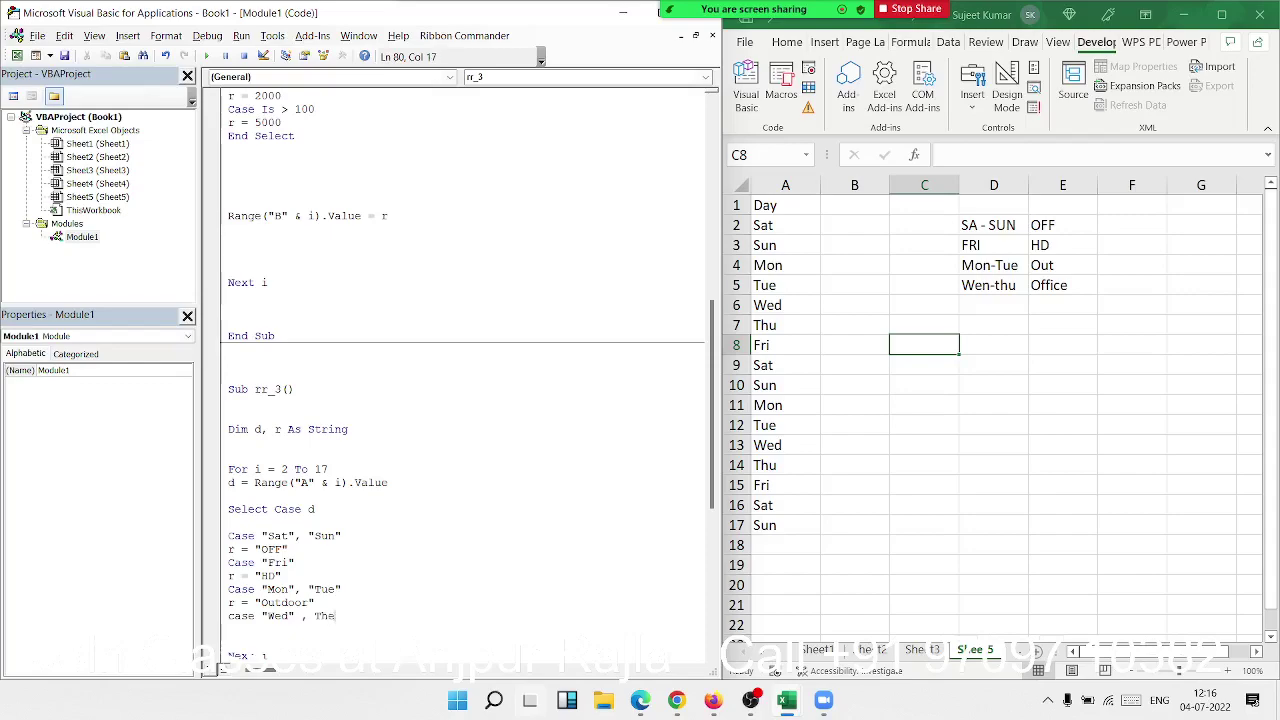
key(BackSpace)
key(BackSpace)
Step: Complete Case "Wed", "Thu" and assign r = "Office"
text(hu)
text(")
click(217, 577)
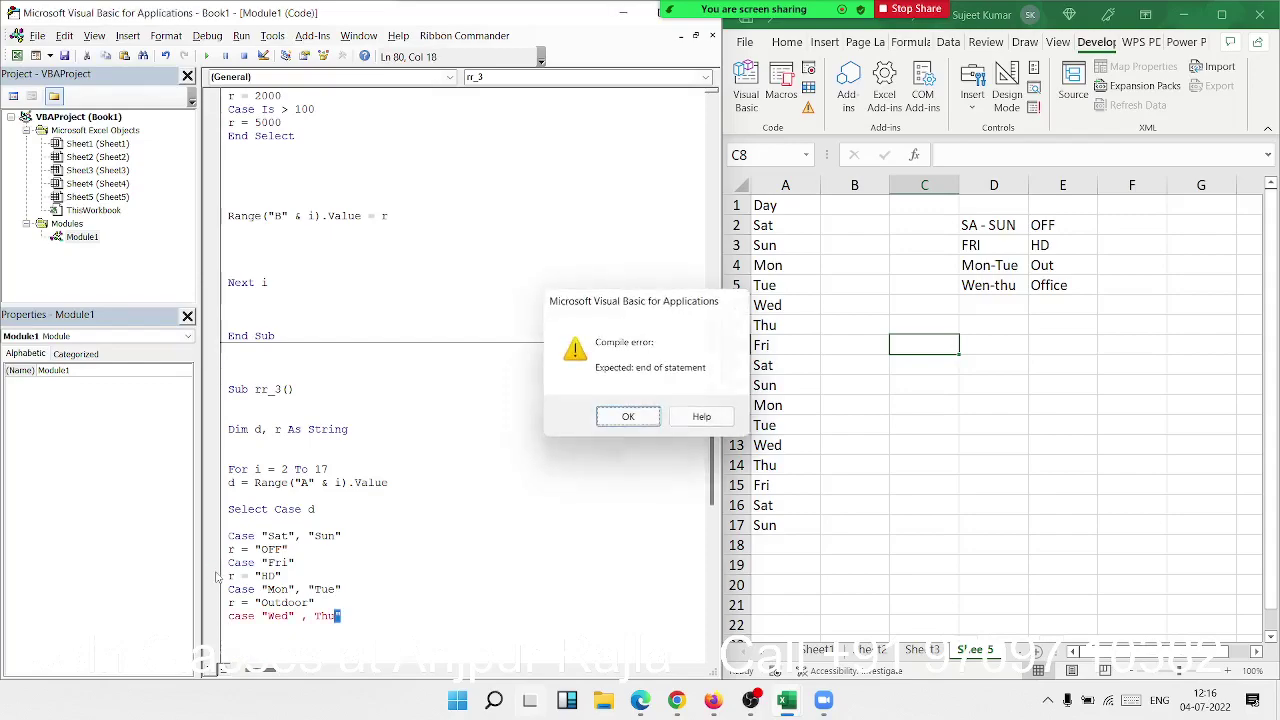
key(Return)
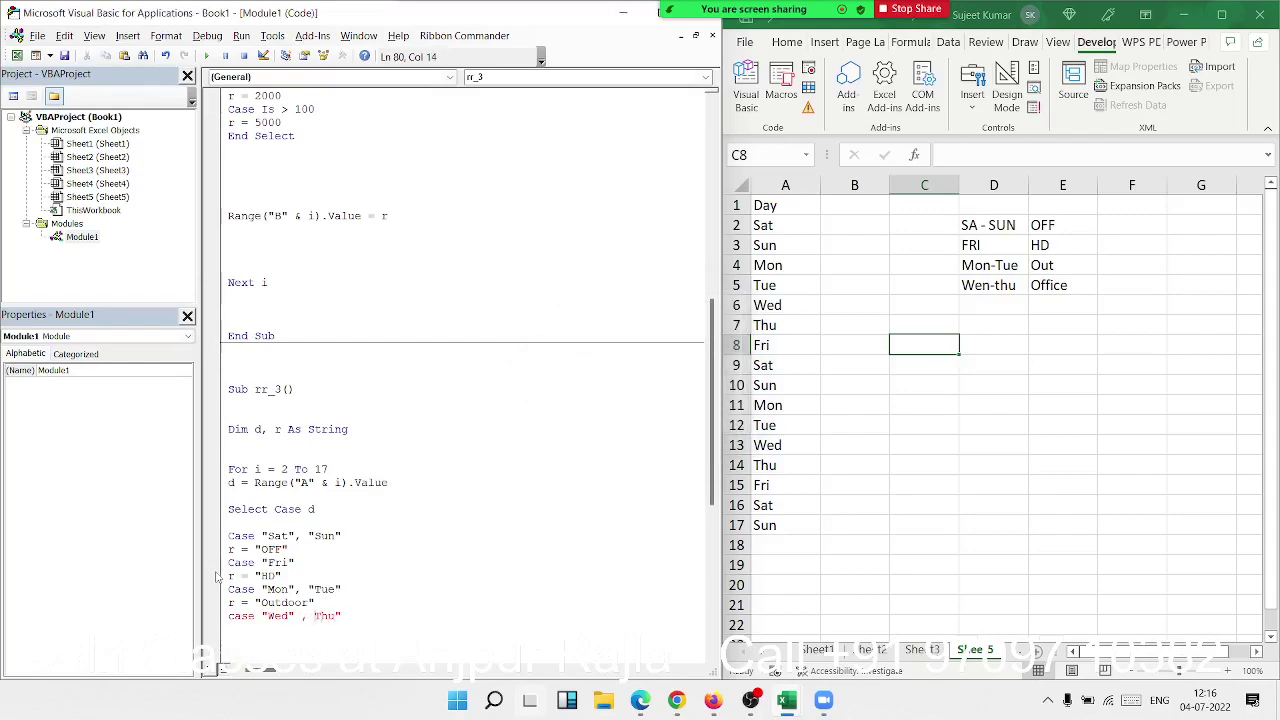
key(Down)
text(r=")
text(Offi)
text(ce")
key(Return)
Step: Close with End Select and write the result via Range("B" & i).Value = r
text(end )
text(select)
key(Return)
key(Return)
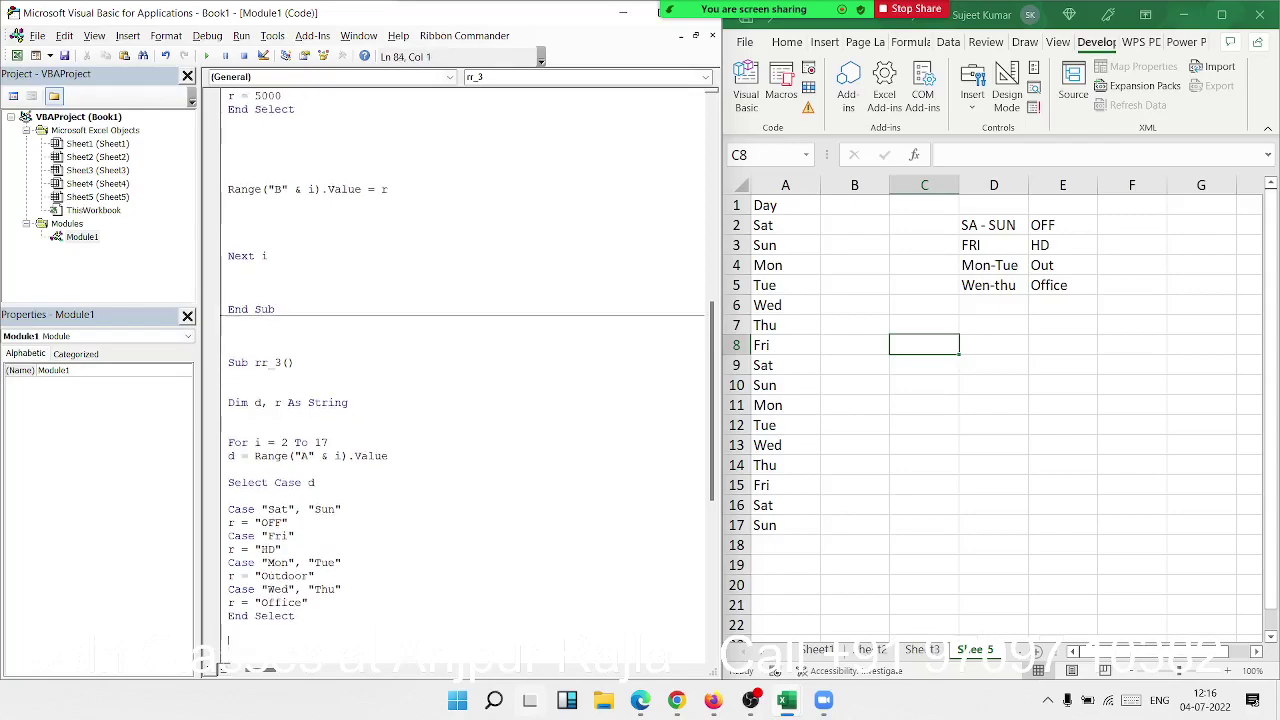
text(range)
text(("B)
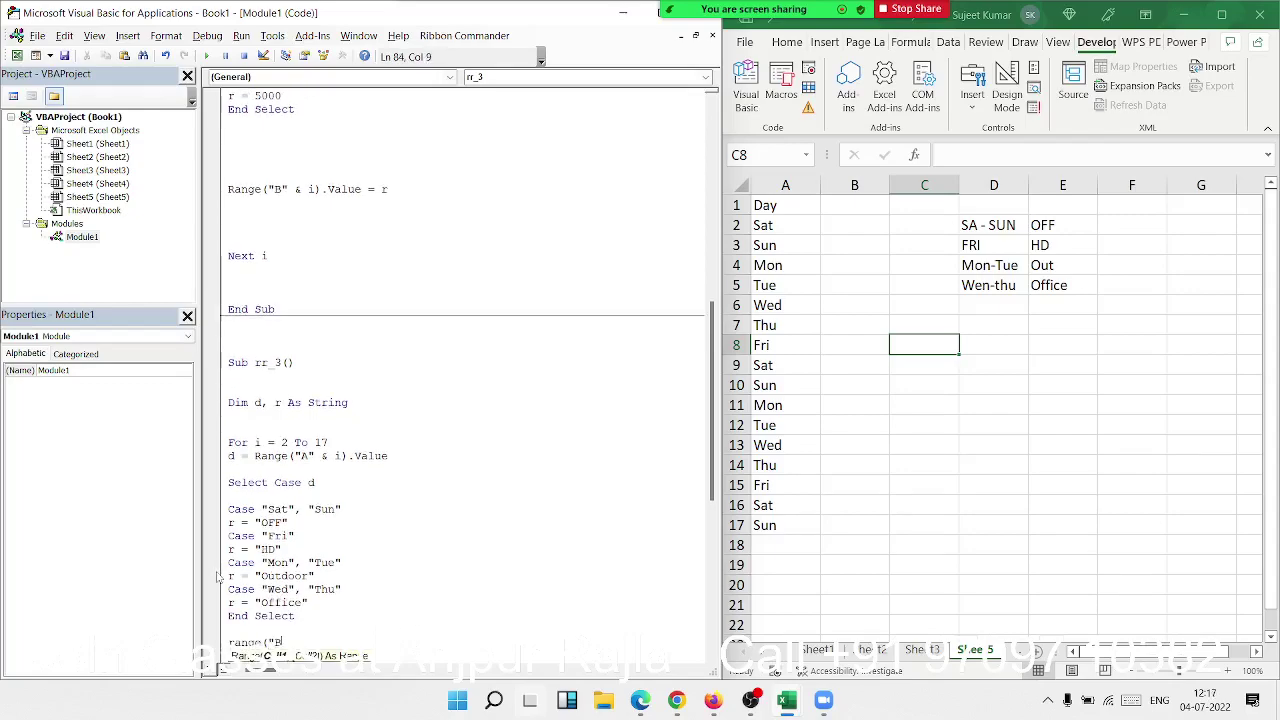
text(" & )
text(i).value = )
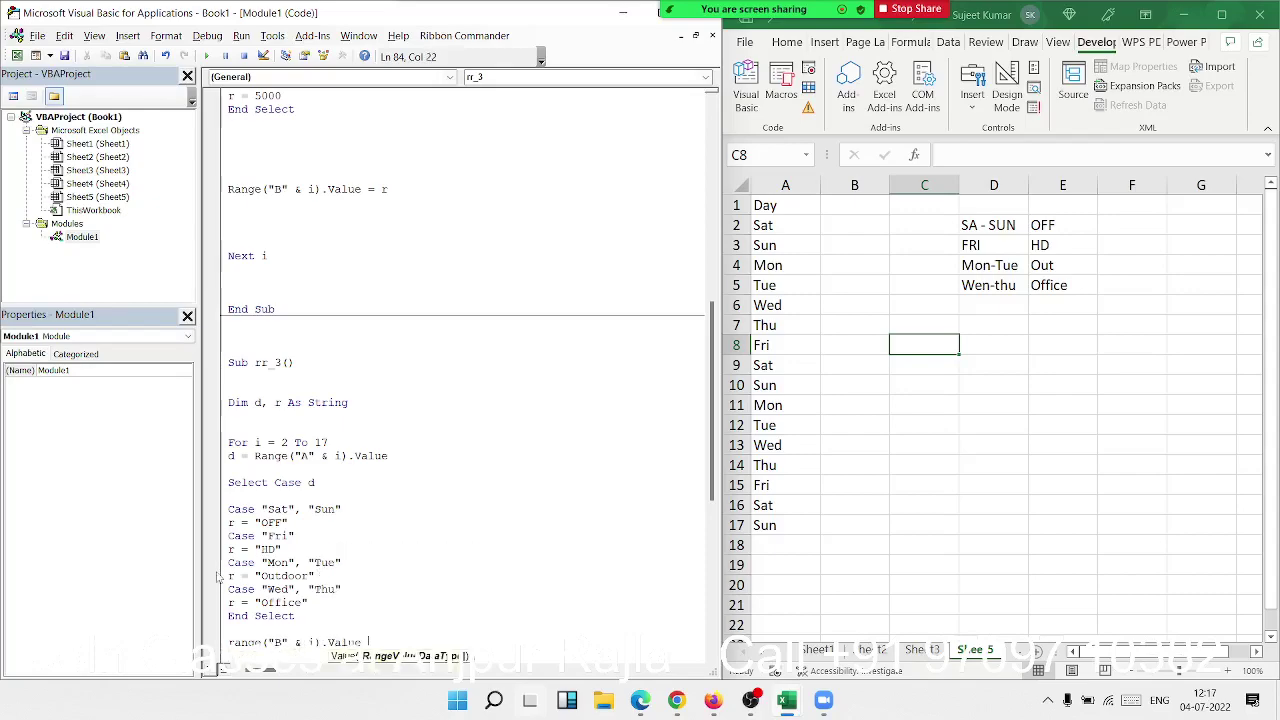
text(r)
key(Up)
key(Up)
key(Up)
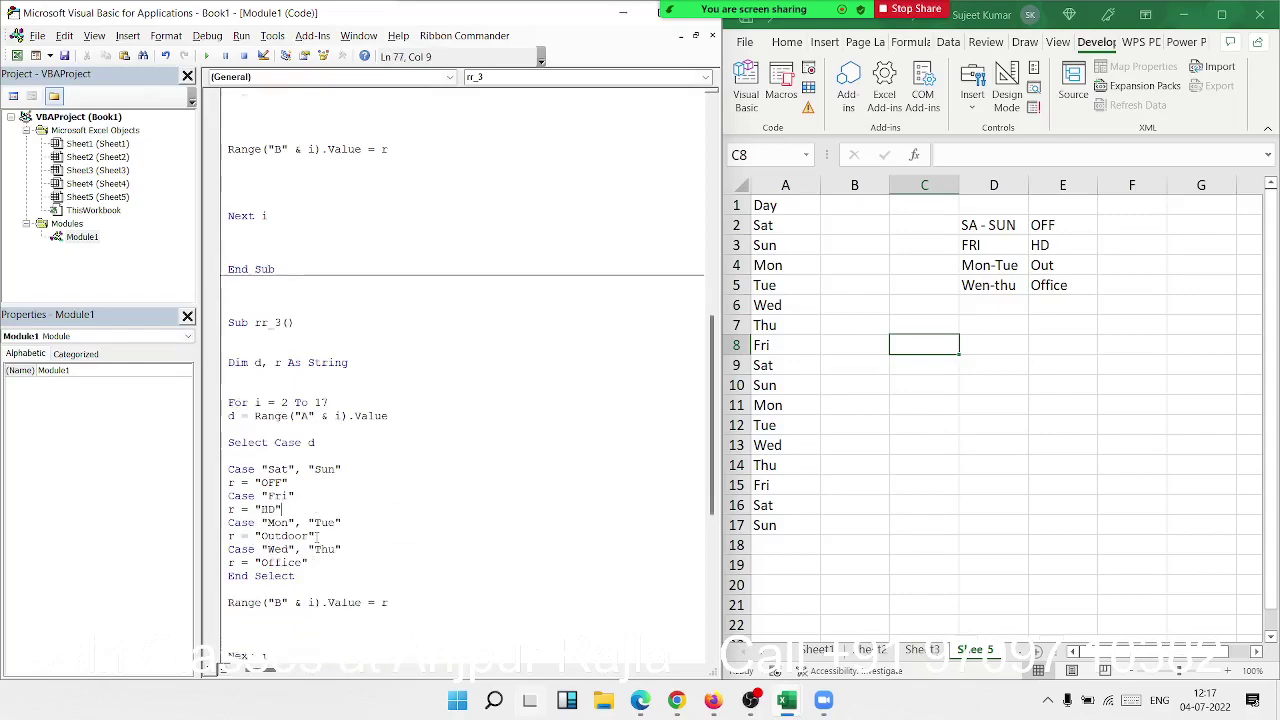
scroll(267, 281, down, 4)
key(Up)
key(Up)
key(Up)
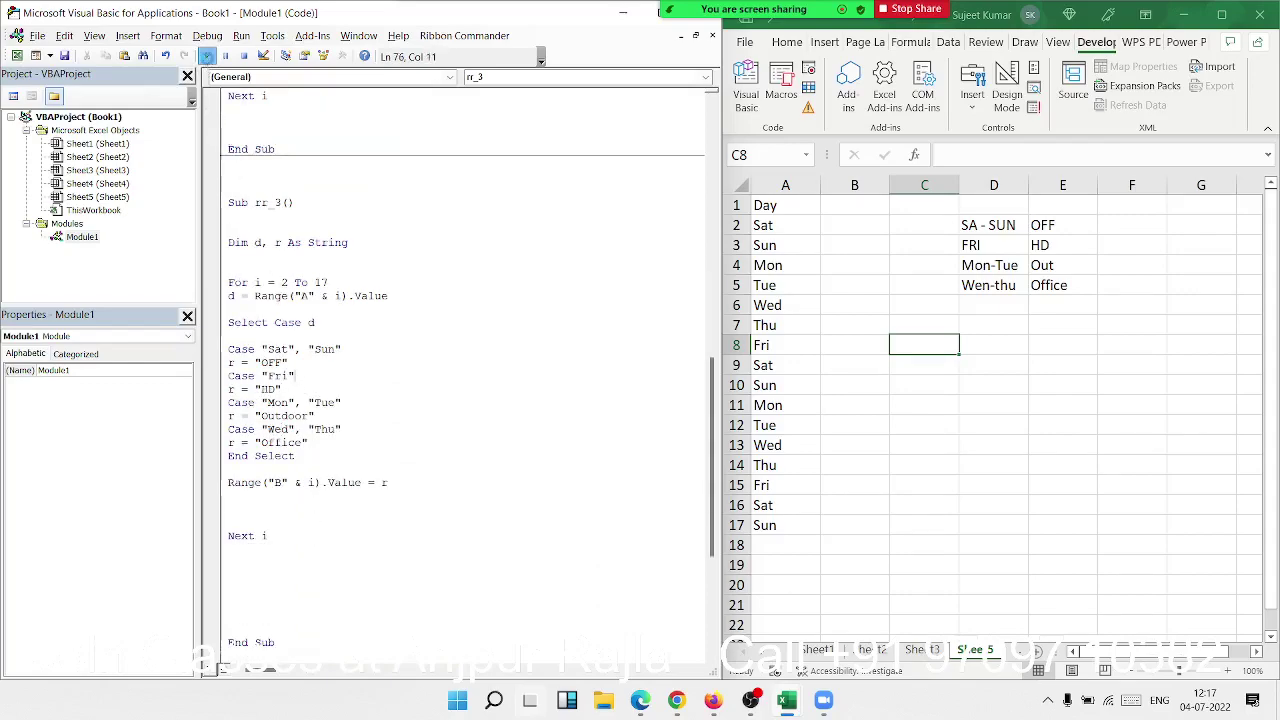
Step: Run rr_3, then clear the results in B2:B17
click(207, 57)
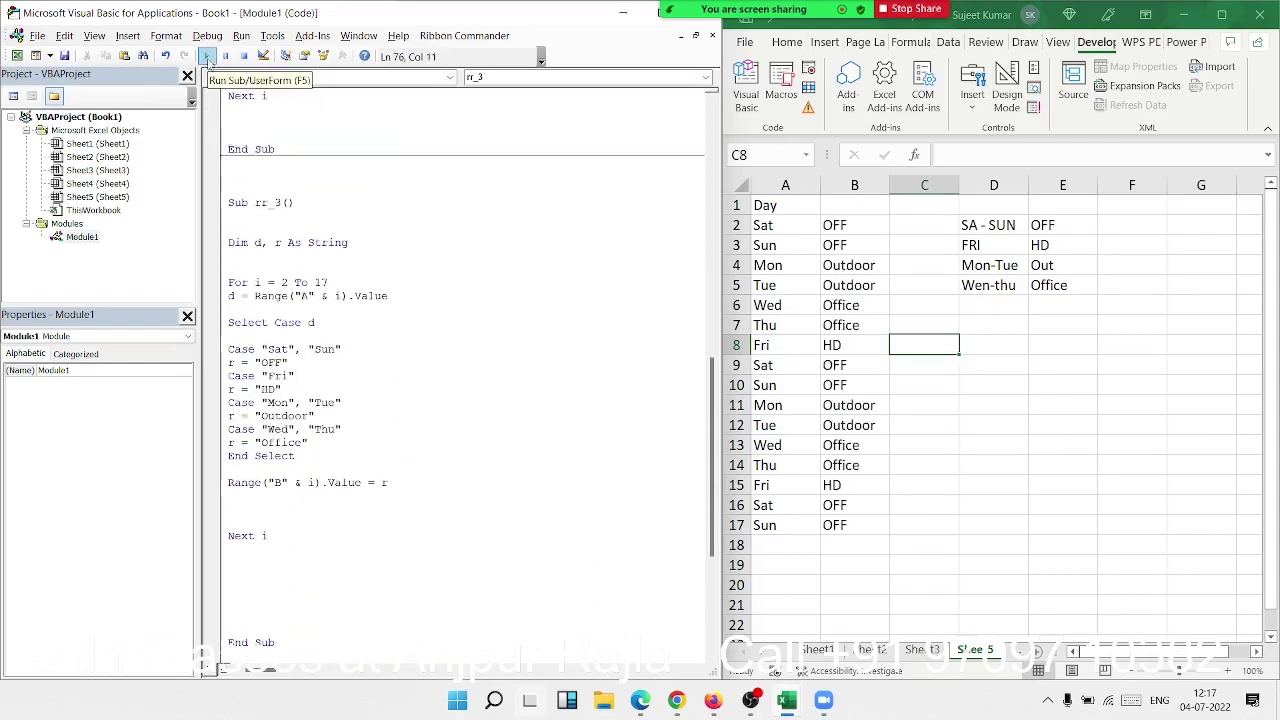
click(770, 218)
click(838, 228)
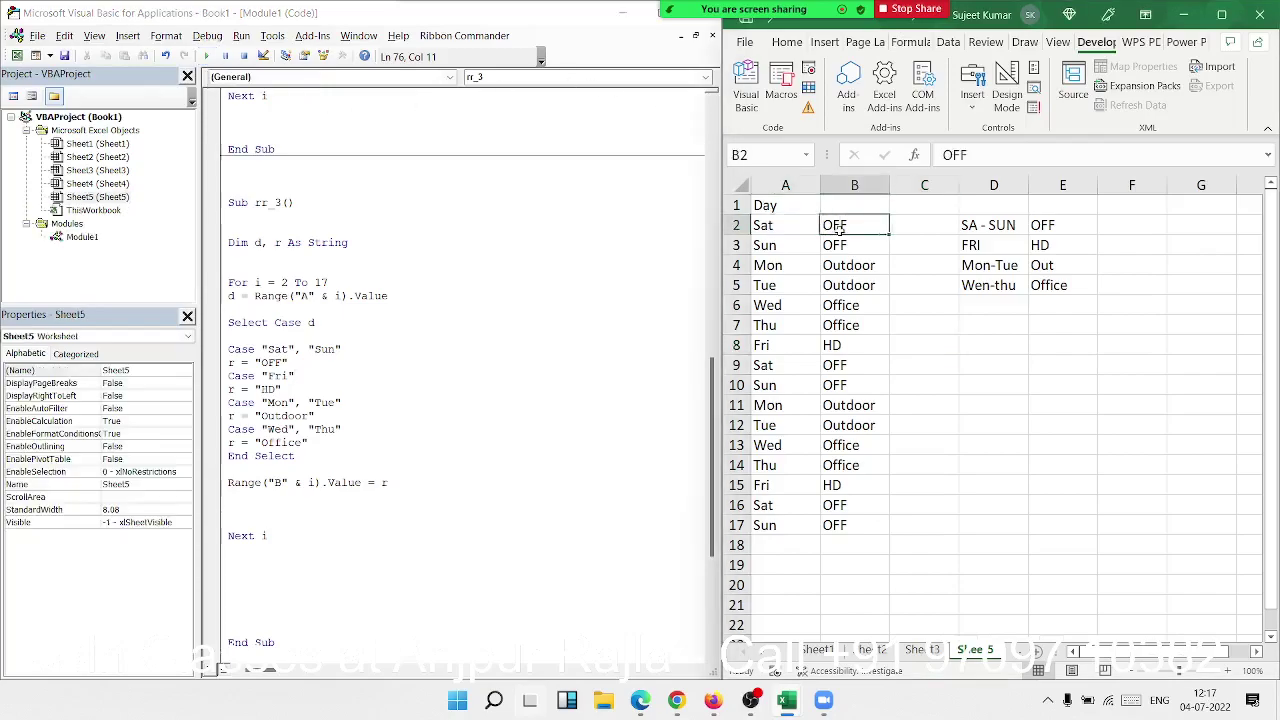
drag(838, 228, 845, 525)
key(Delete)
Step: Test uppercase SAT in A2 by rerunning the macro, then restore A2 to Sat
key(Left)
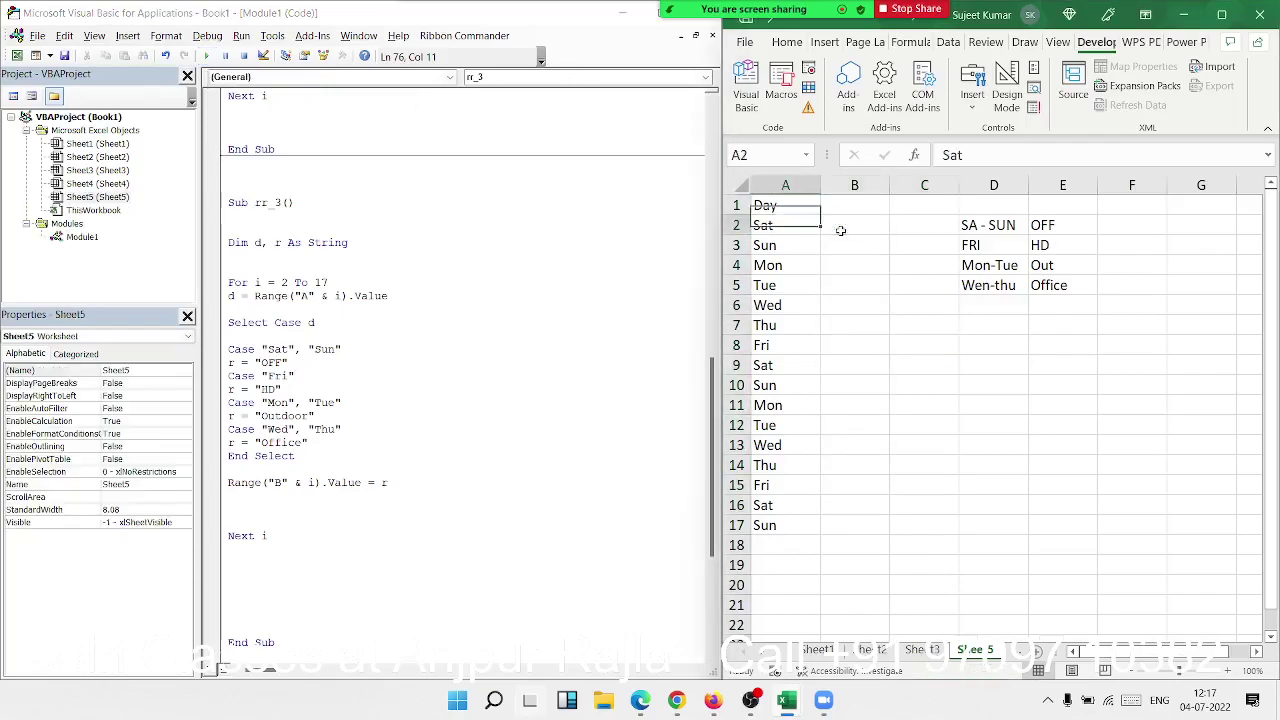
text(SAT)
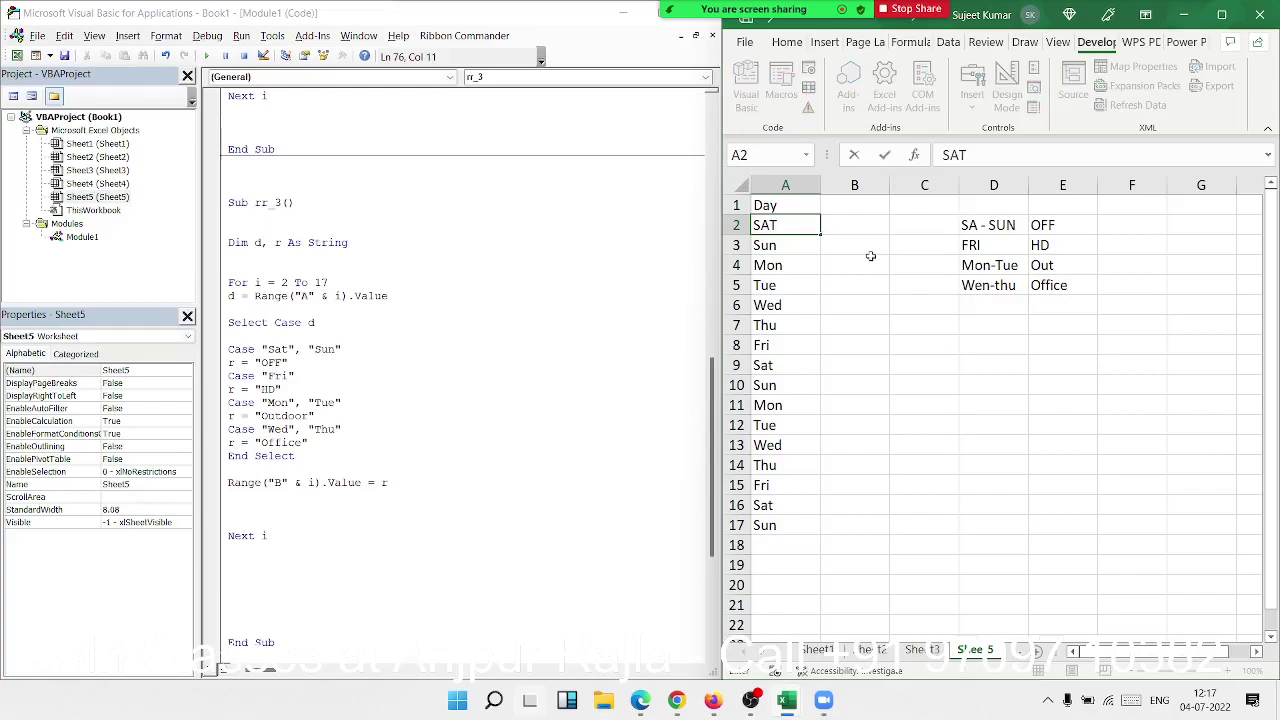
click(805, 260)
click(261, 189)
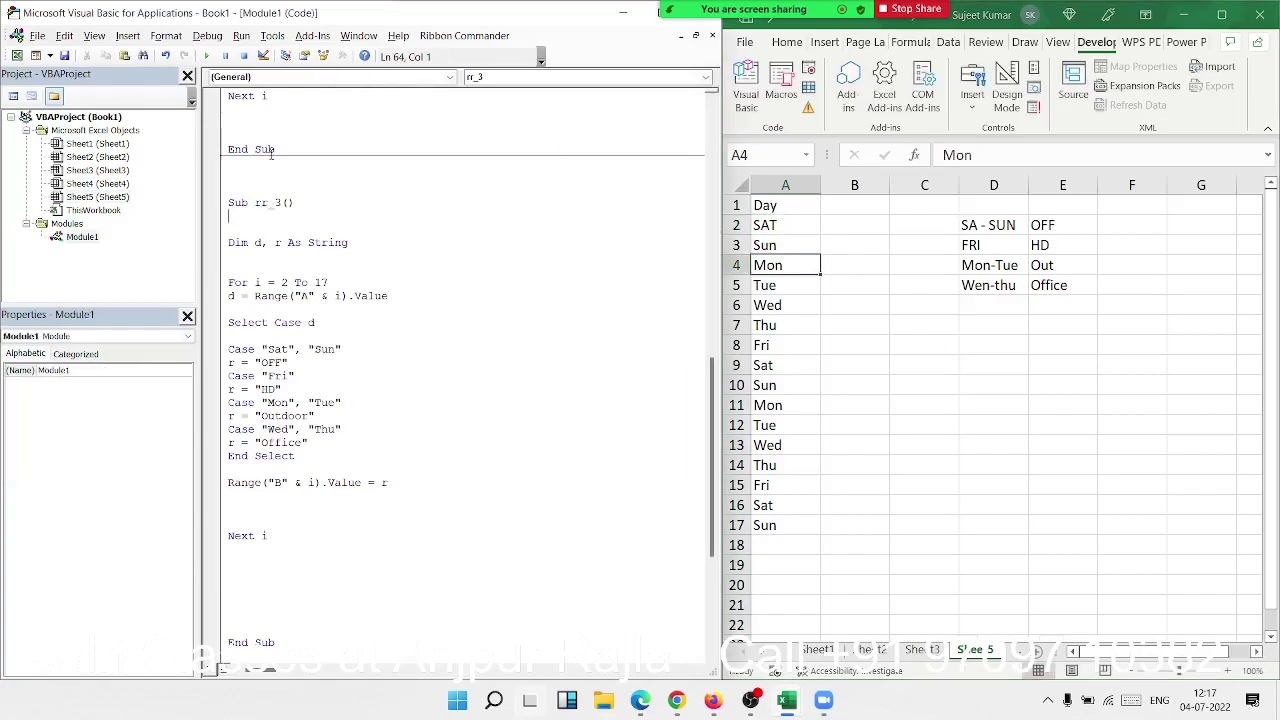
click(207, 56)
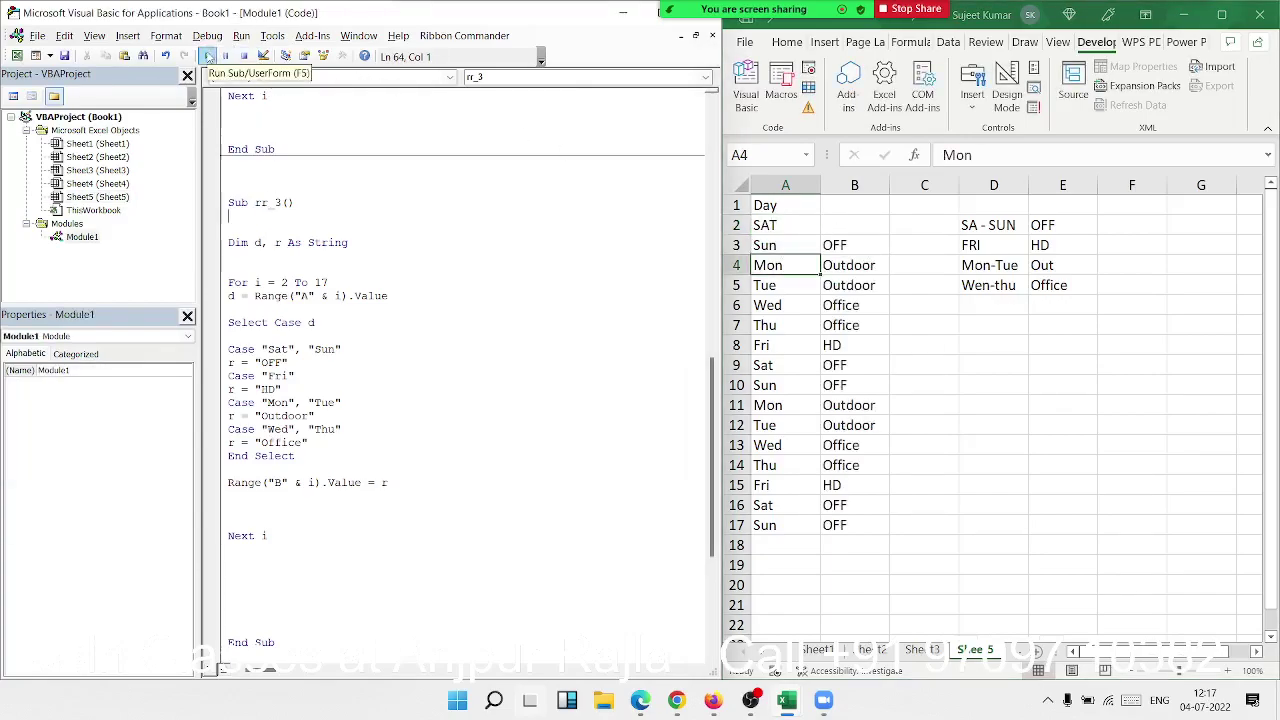
click(811, 229)
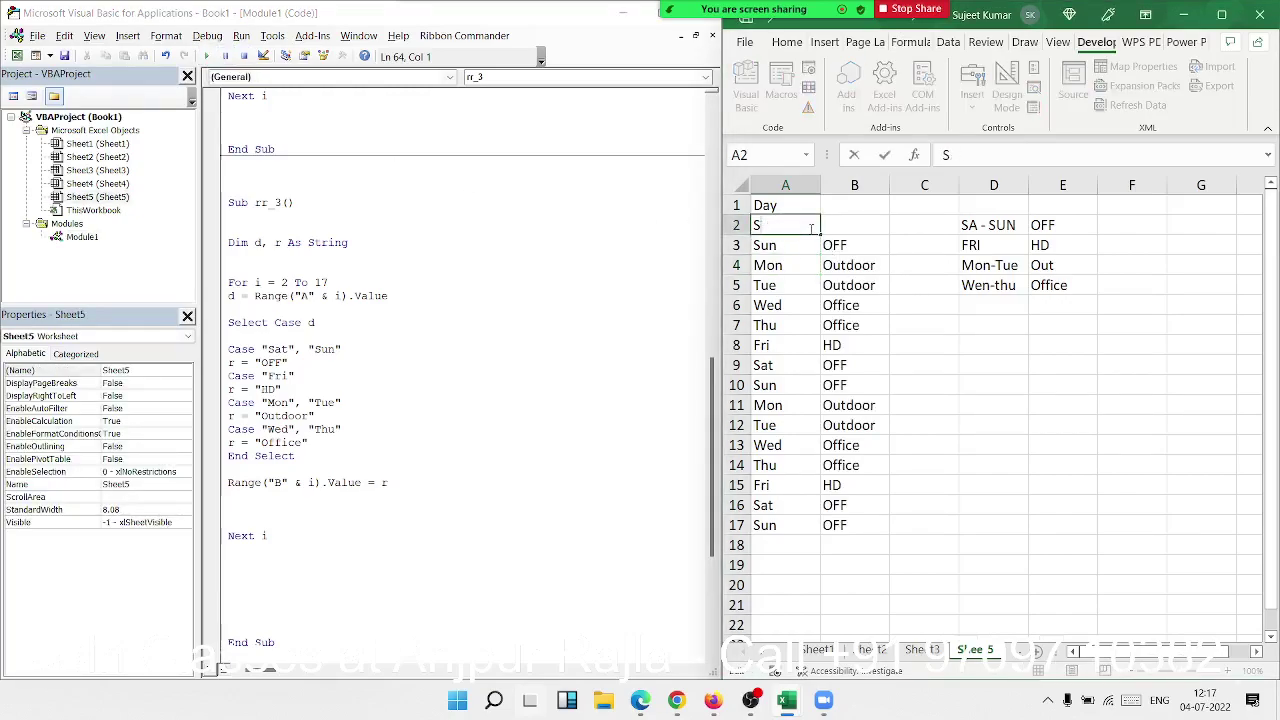
text(Sat)
click(811, 229)
key(Return)
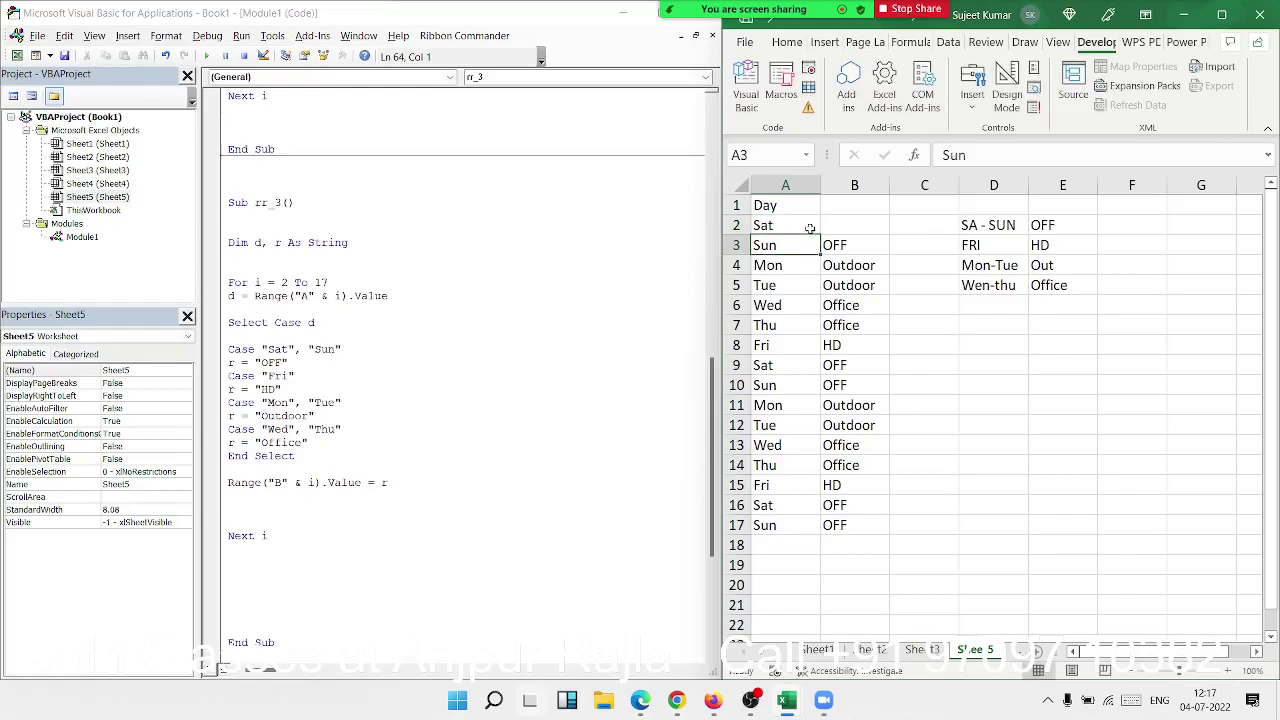